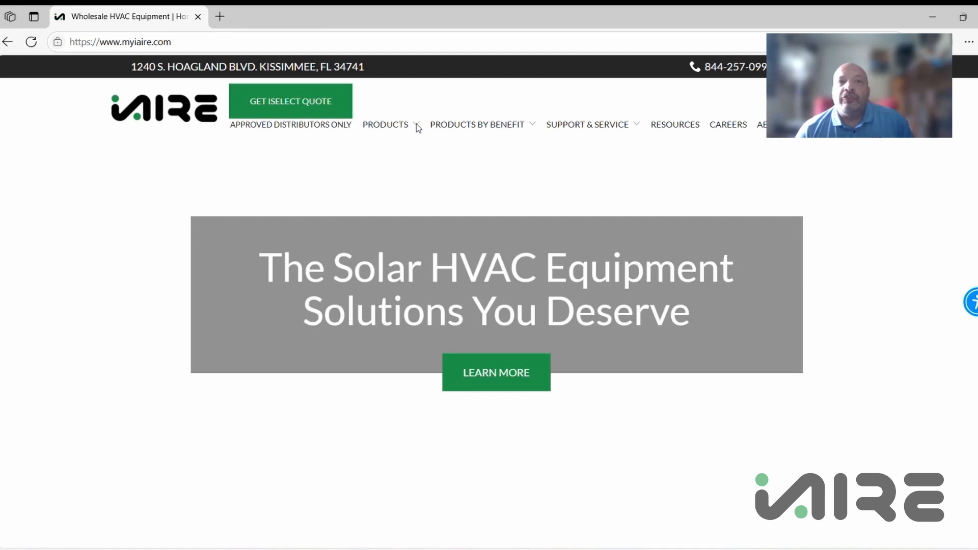
- Open the iSelect quote portal's login page from the iAIRE website
mouse_move(472, 131)
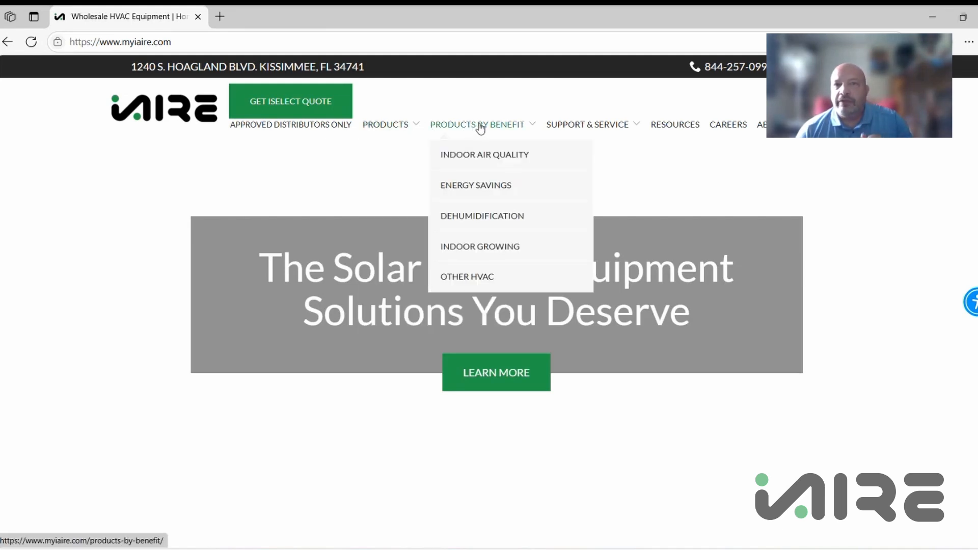
mouse_move(609, 130)
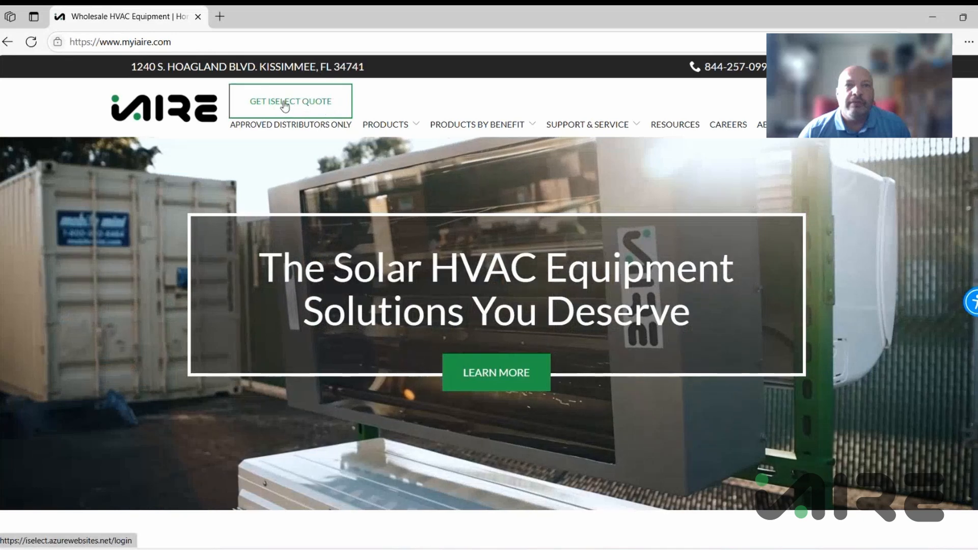
left_click(298, 105)
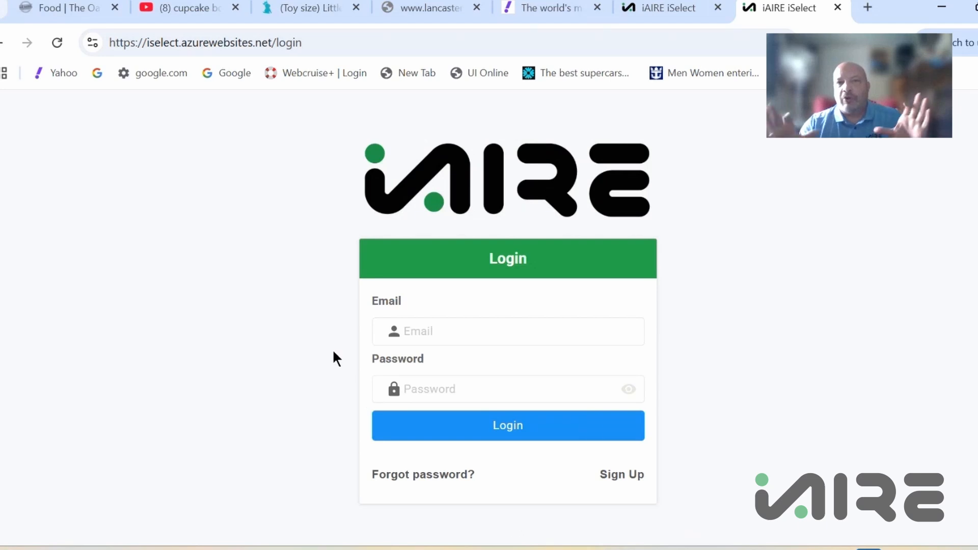
- Open the account sign-up form and review the registration fields from email to postal code
left_click(620, 476)
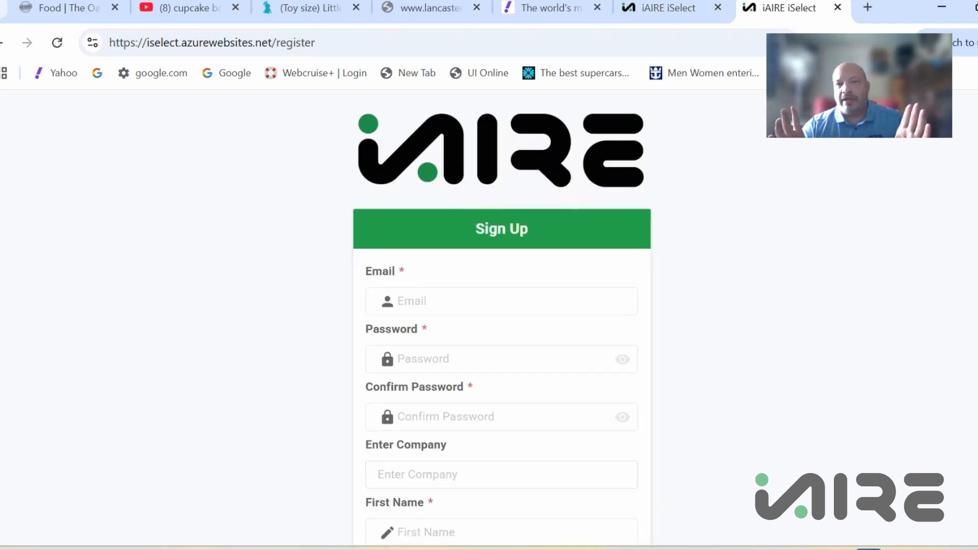
scroll(582, 533, "down", 10)
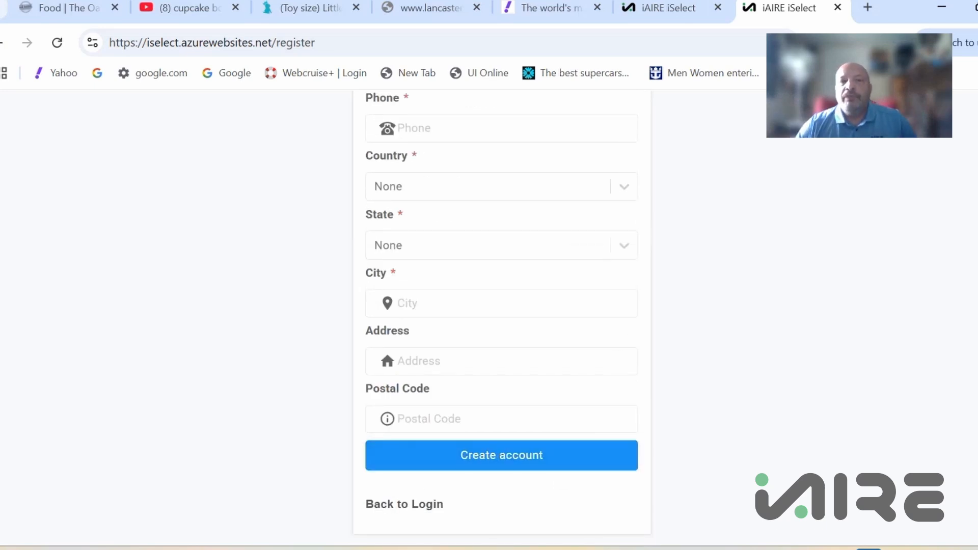
scroll(502, 318, "up", 10)
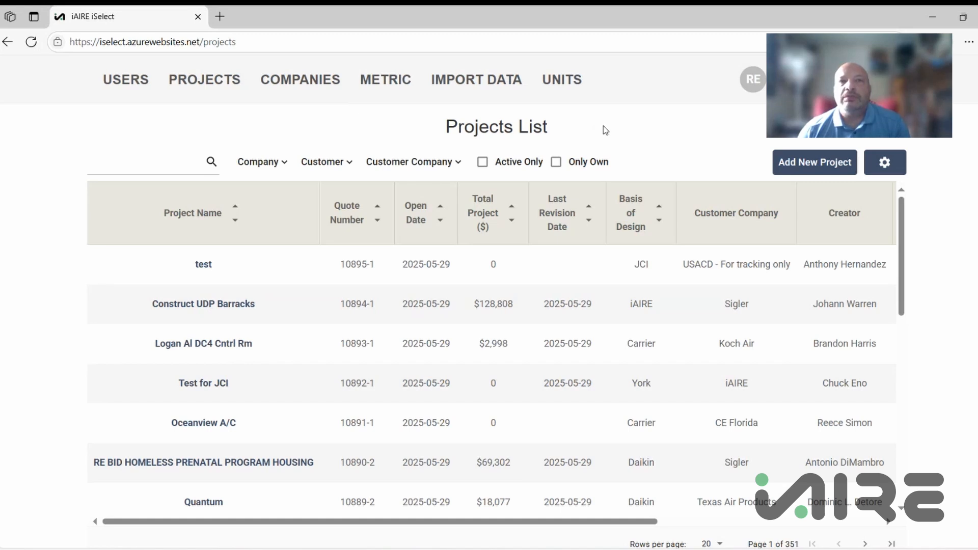
- Start a new project in the projects list and name it "Test for York/JCI"
left_click(807, 169)
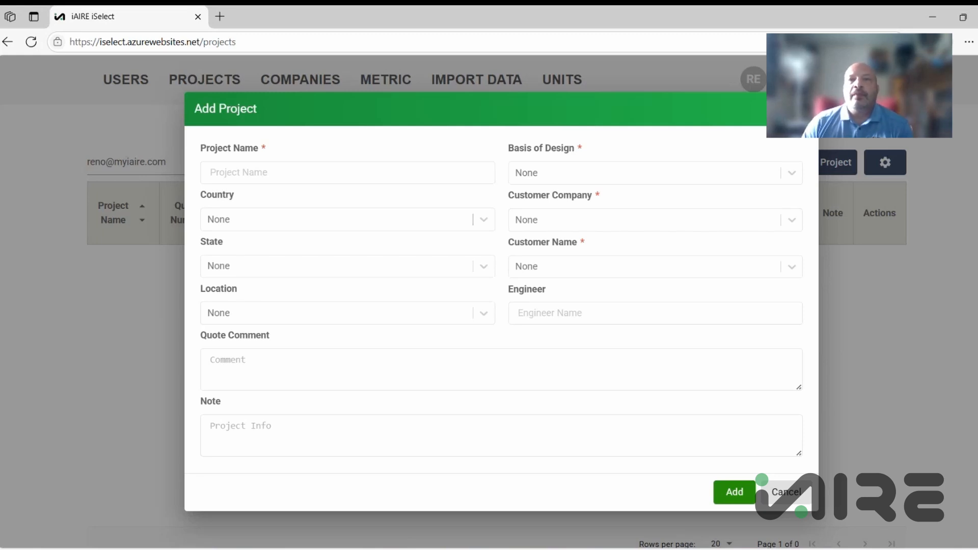
left_click(333, 175)
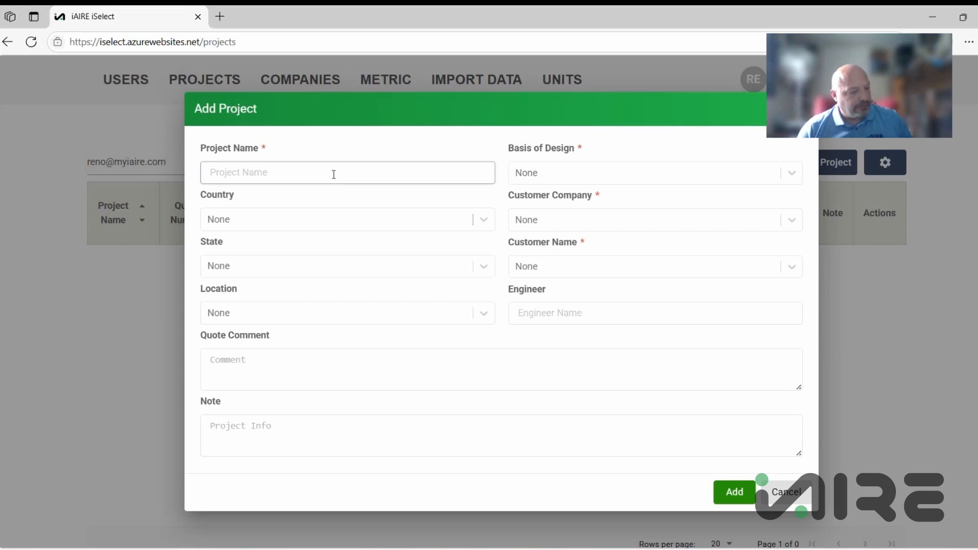
type("t")
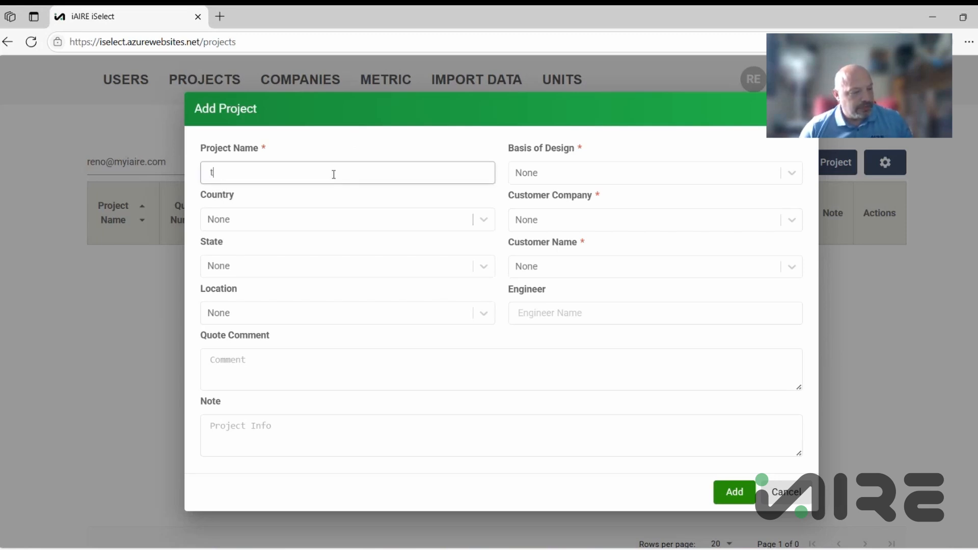
key("BackSpace")
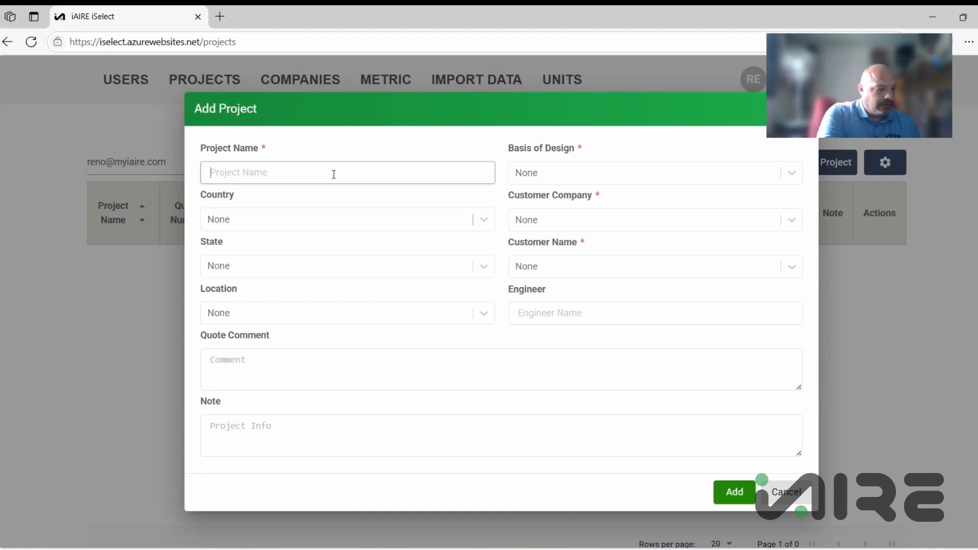
type("Test for York/JCI")
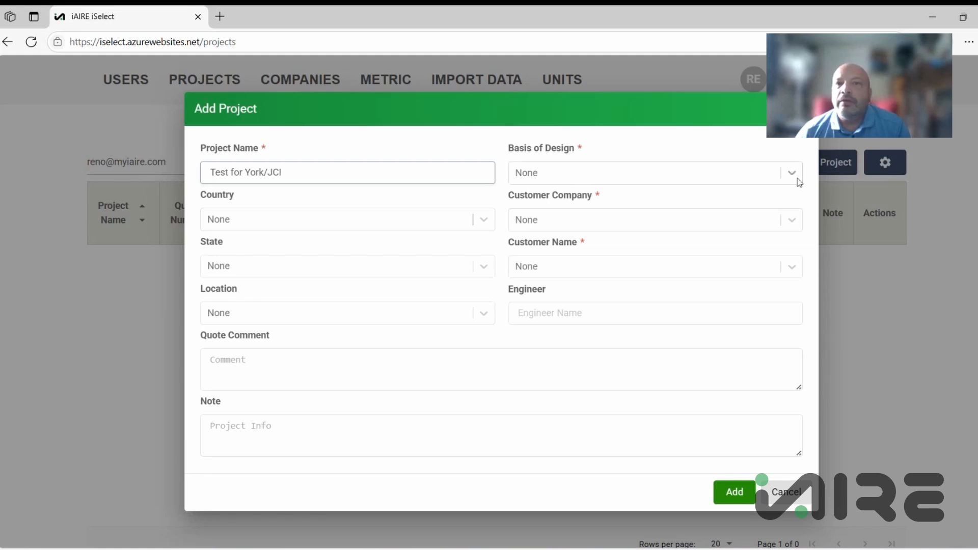
- Set the project's customer company to iAIRE and choose the customer's name from that company's contacts
left_click(792, 220)
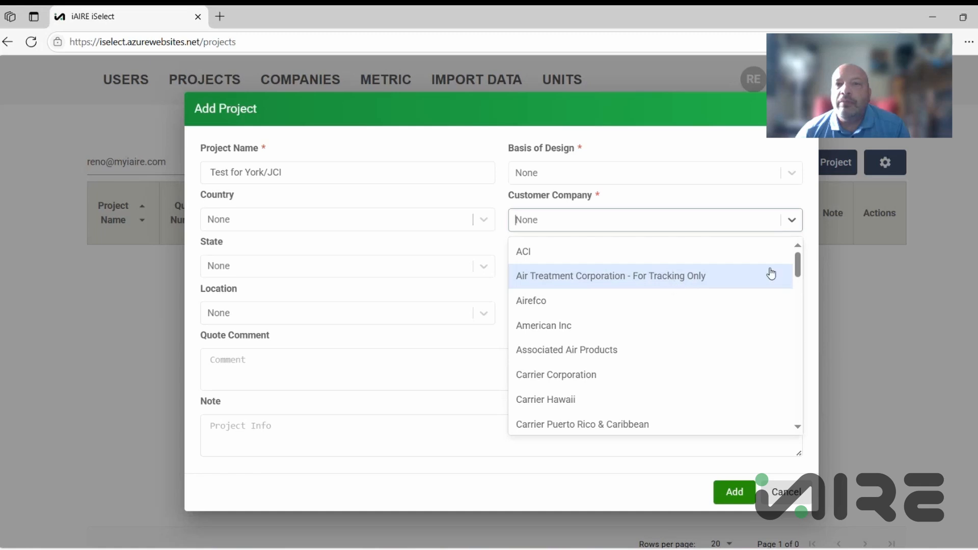
left_click_drag(798, 268, 799, 270)
left_click_drag(798, 283, 778, 345)
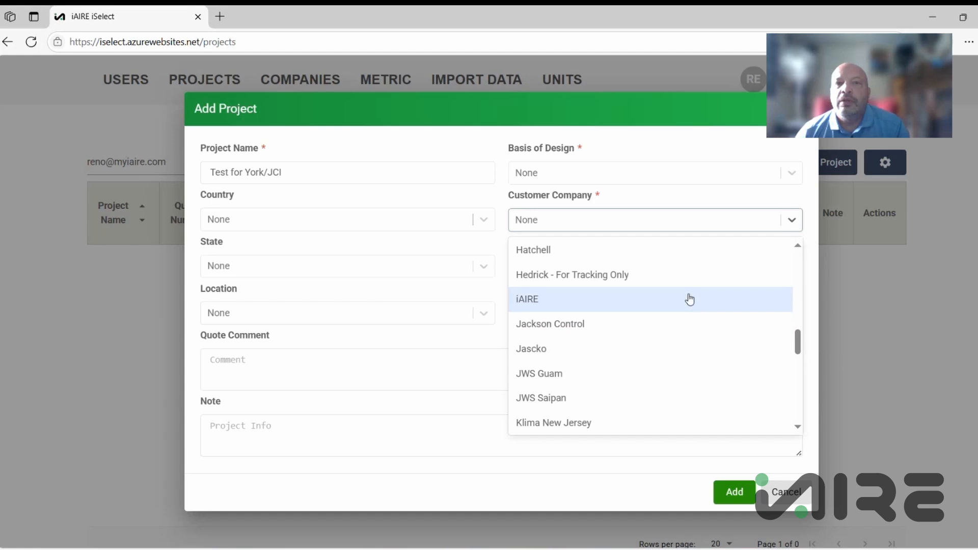
left_click(696, 308)
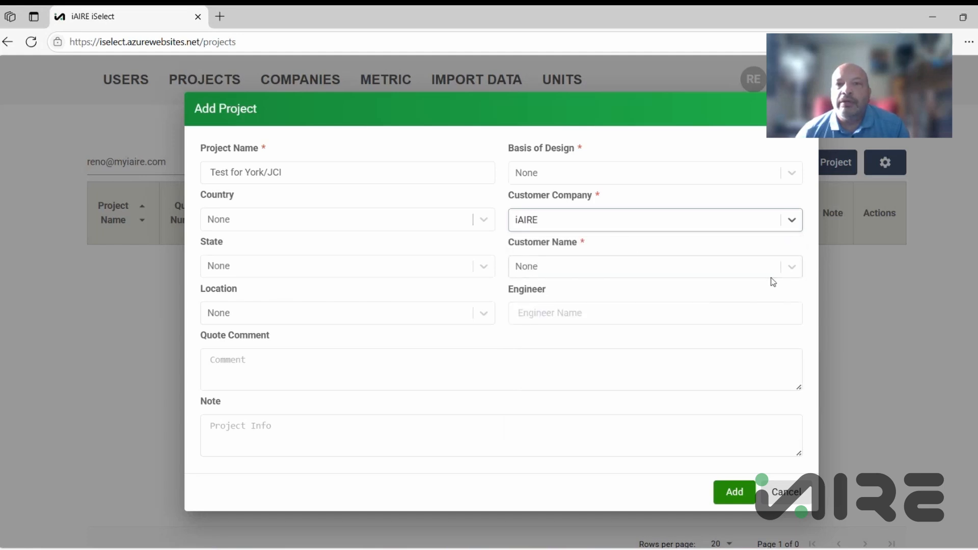
left_click(794, 270)
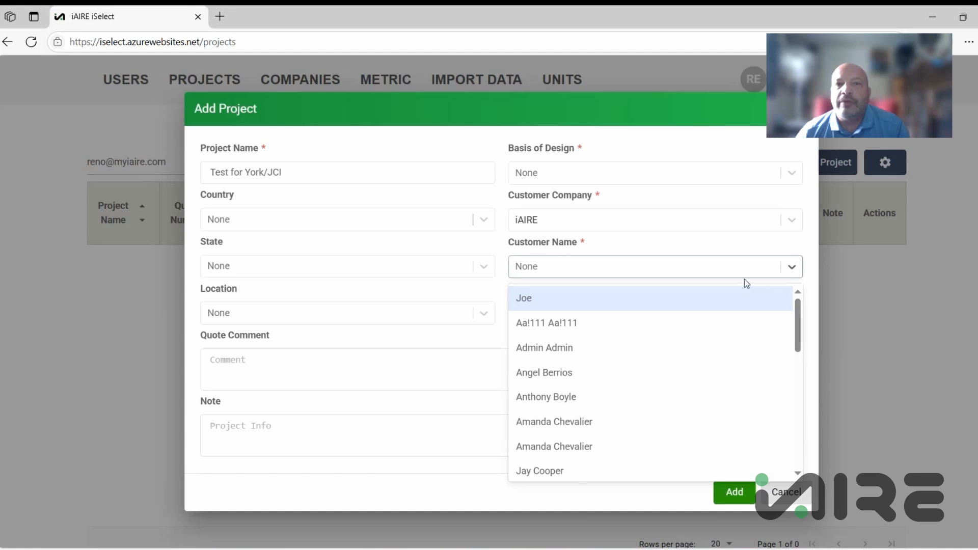
left_click_drag(797, 330, 779, 376)
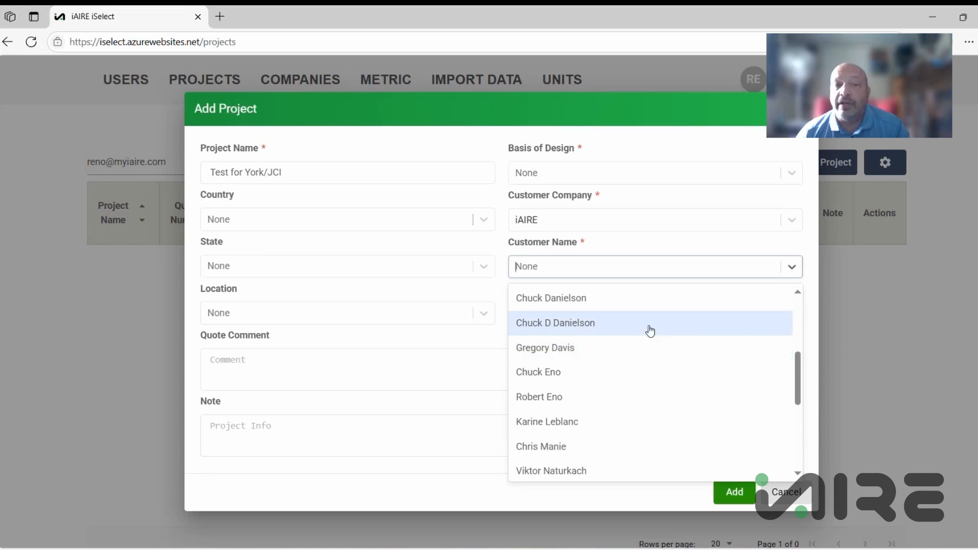
left_click(628, 399)
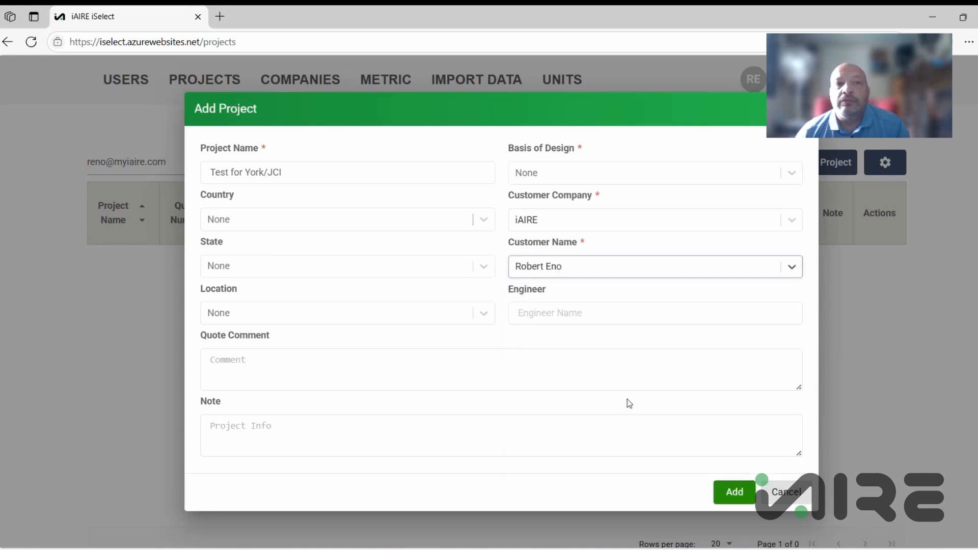
- Set the project's country to United States, state to Florida and location to FORT LAUDERDALE EXEC
left_click(483, 225)
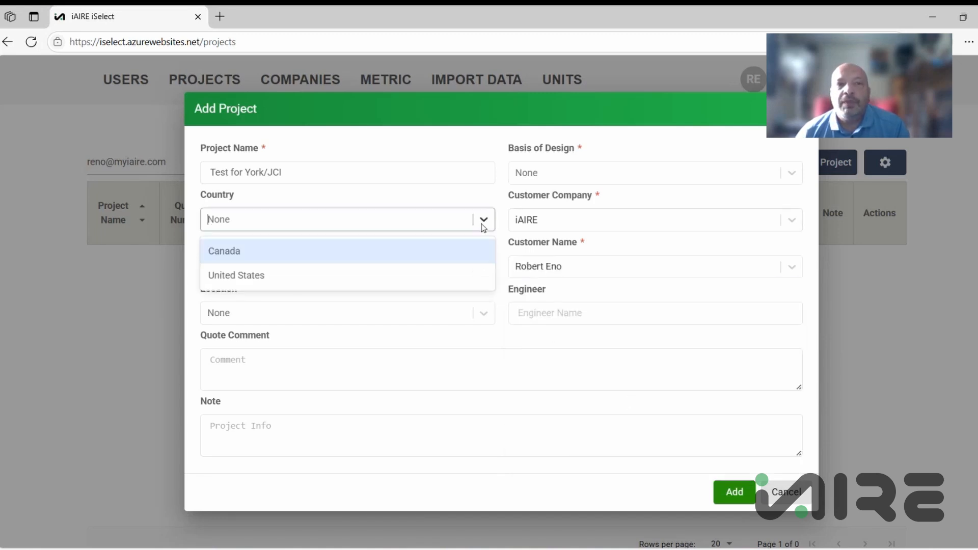
left_click(465, 279)
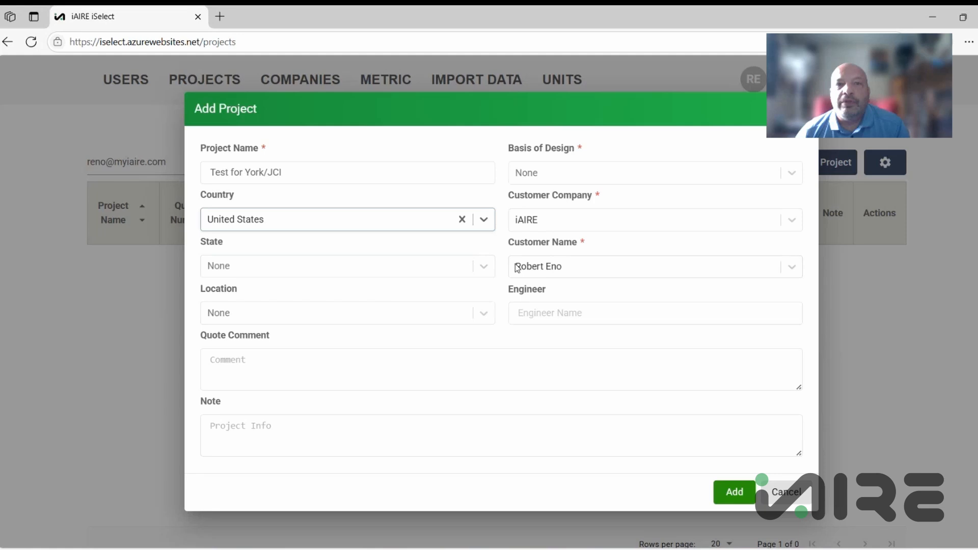
left_click(484, 267)
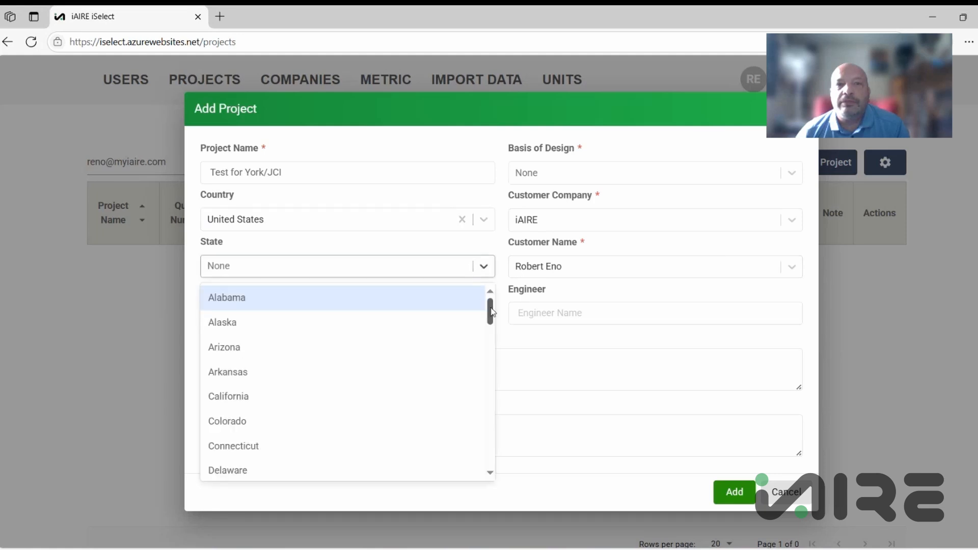
left_click_drag(487, 301, 486, 335)
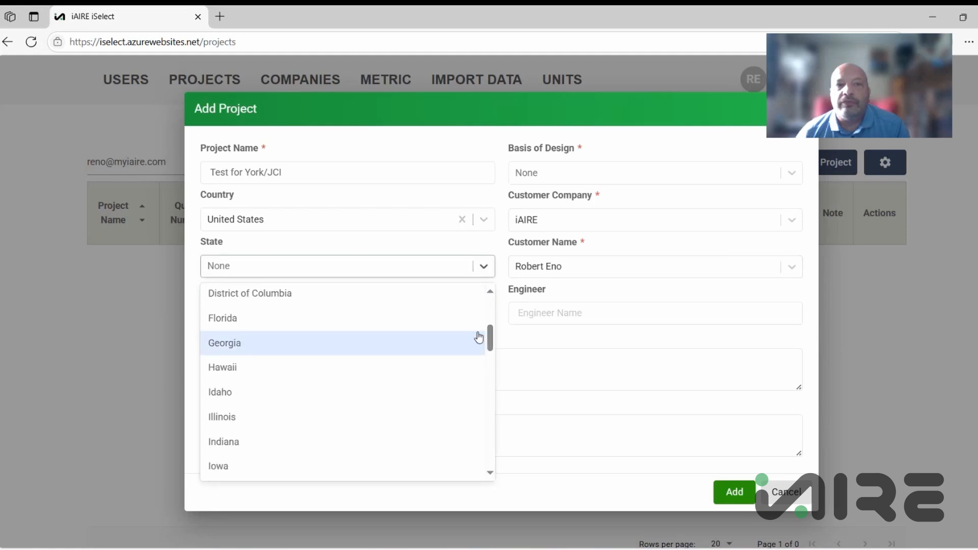
left_click(448, 323)
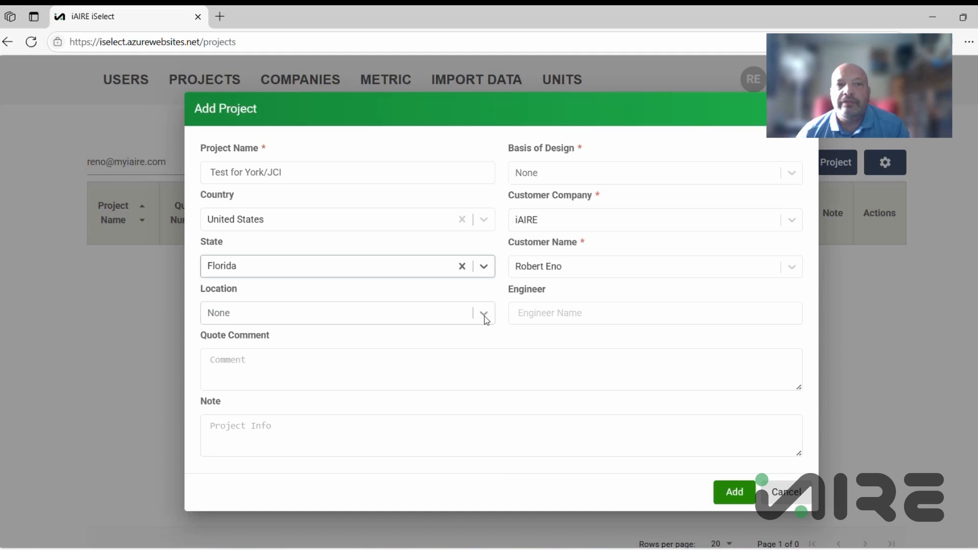
left_click(484, 314)
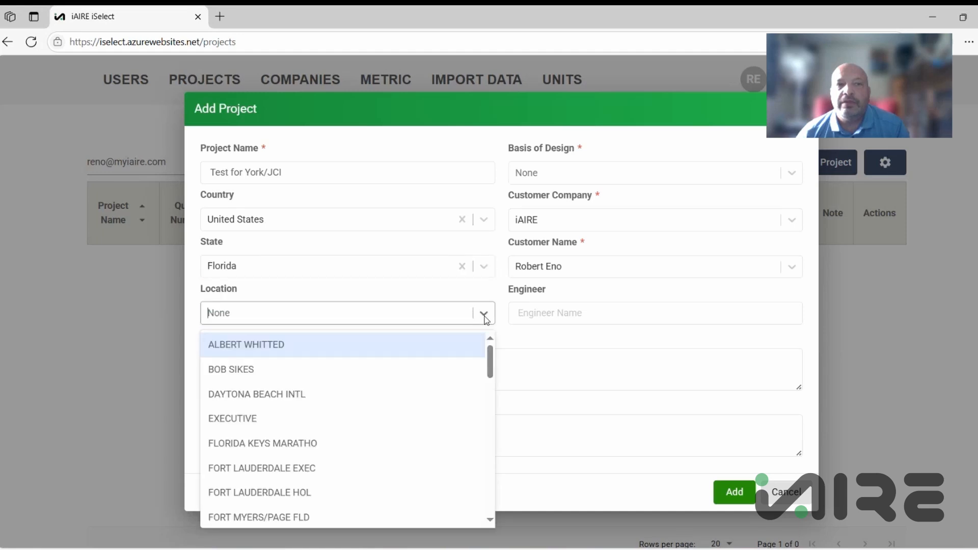
left_click(434, 468)
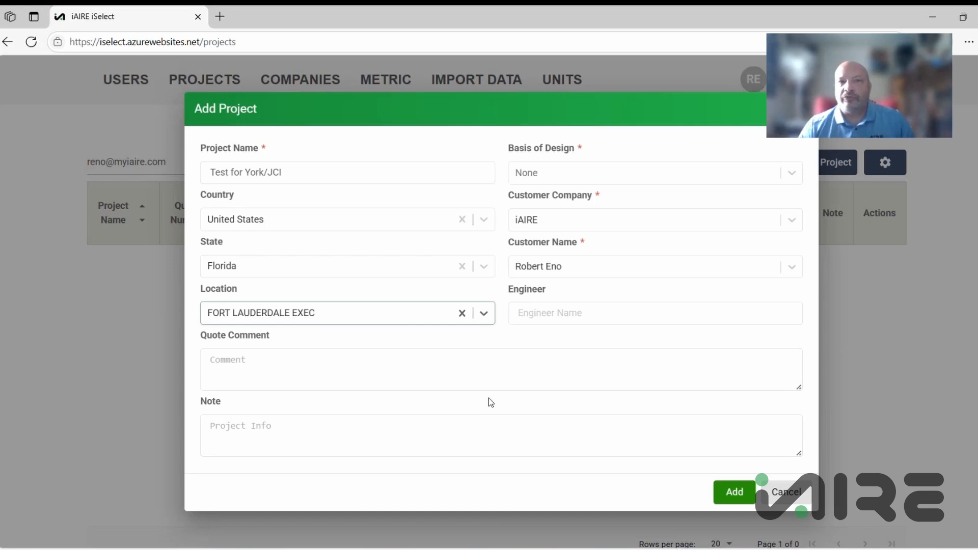
- Set the basis of design to York and add the project with the engineer field left blank
left_click(792, 176)
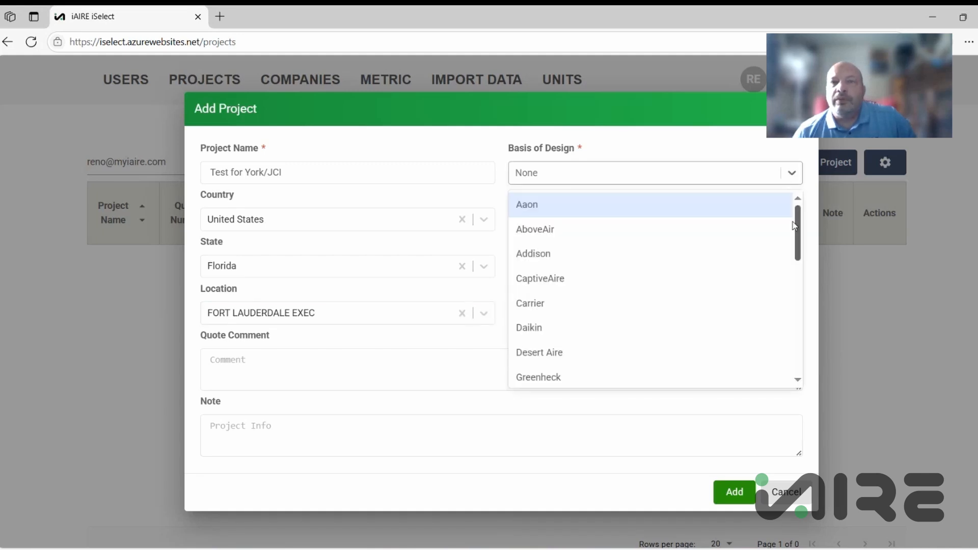
left_click_drag(796, 227, 774, 358)
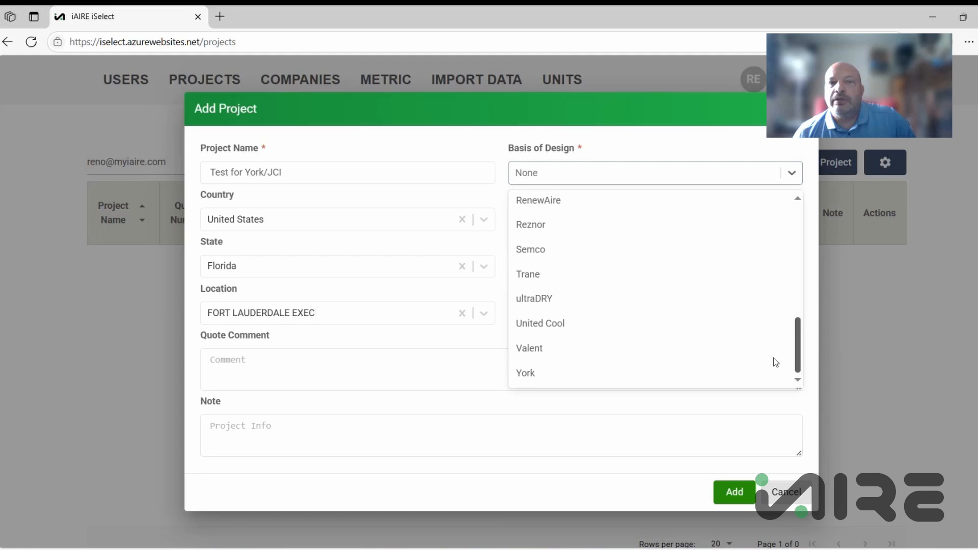
left_click(740, 376)
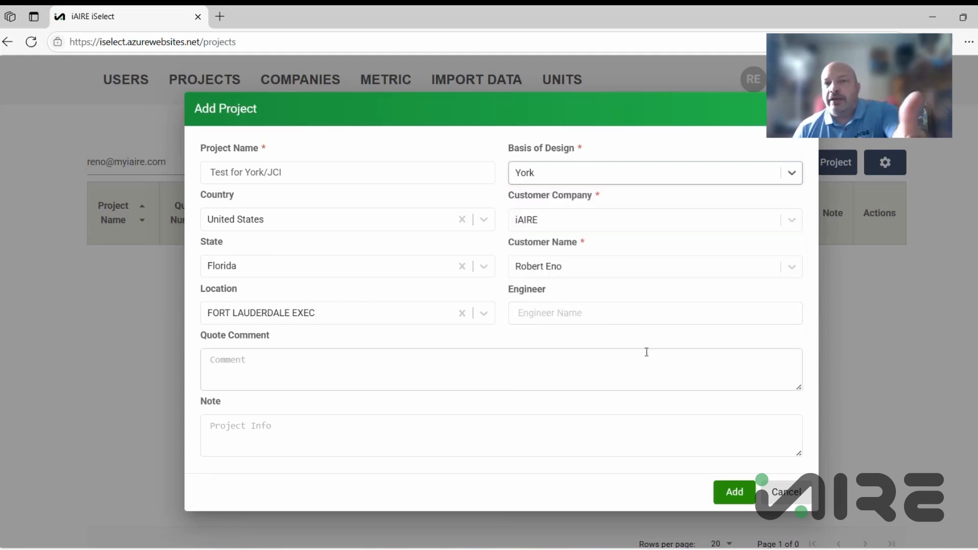
left_click(648, 313)
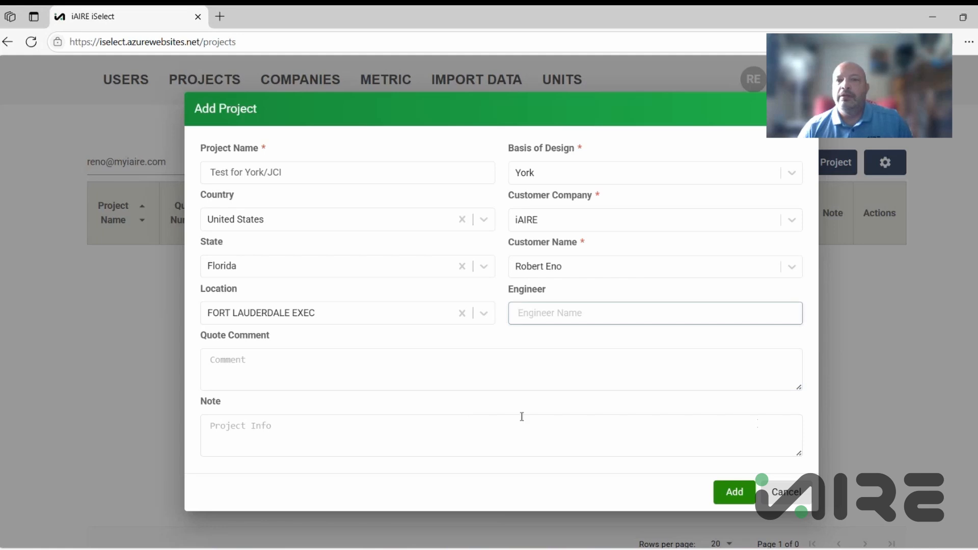
left_click(737, 498)
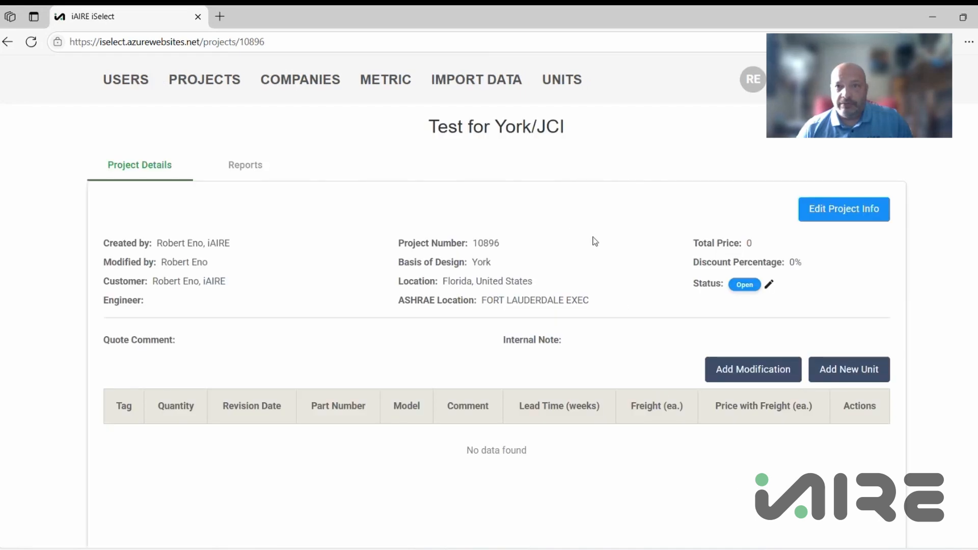
- Review the new project's details and the units table with its options for adding units
scroll(600, 222, "down", 2)
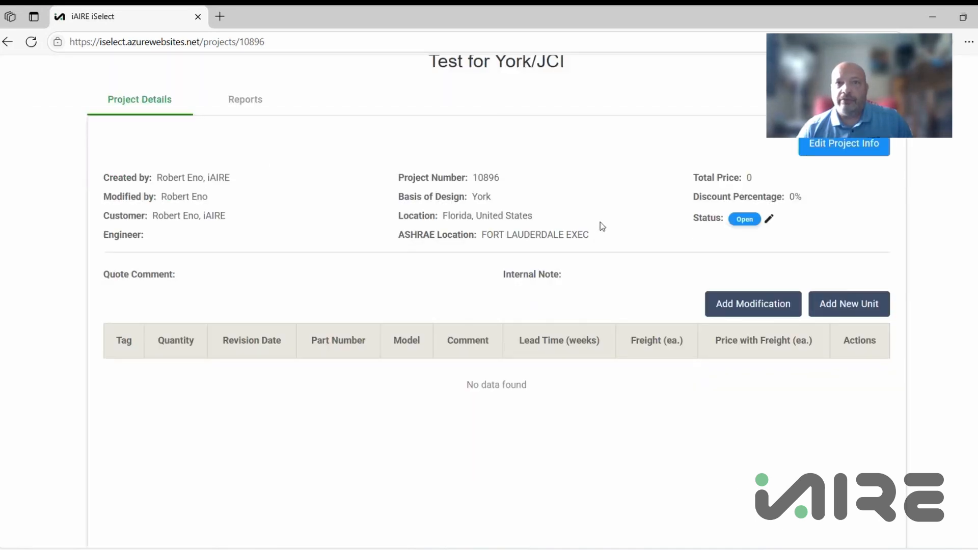
scroll(600, 222, "up", 2)
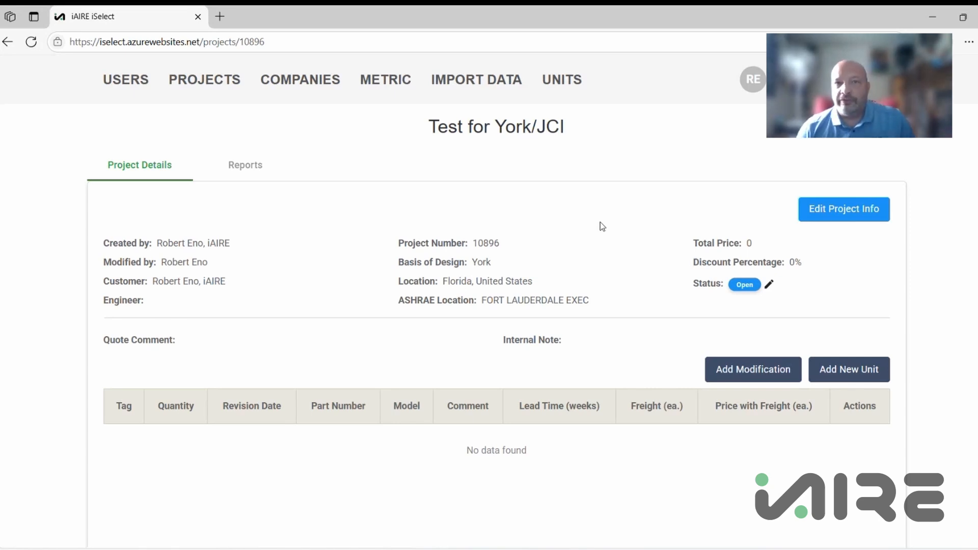
scroll(592, 350, "down", 3)
scroll(595, 352, "up", 3)
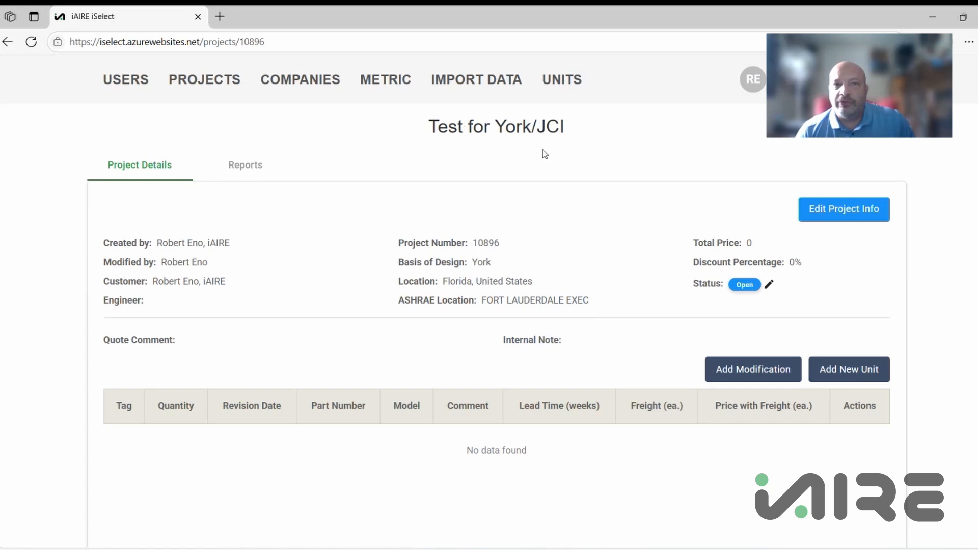
scroll(568, 232, "down", 1)
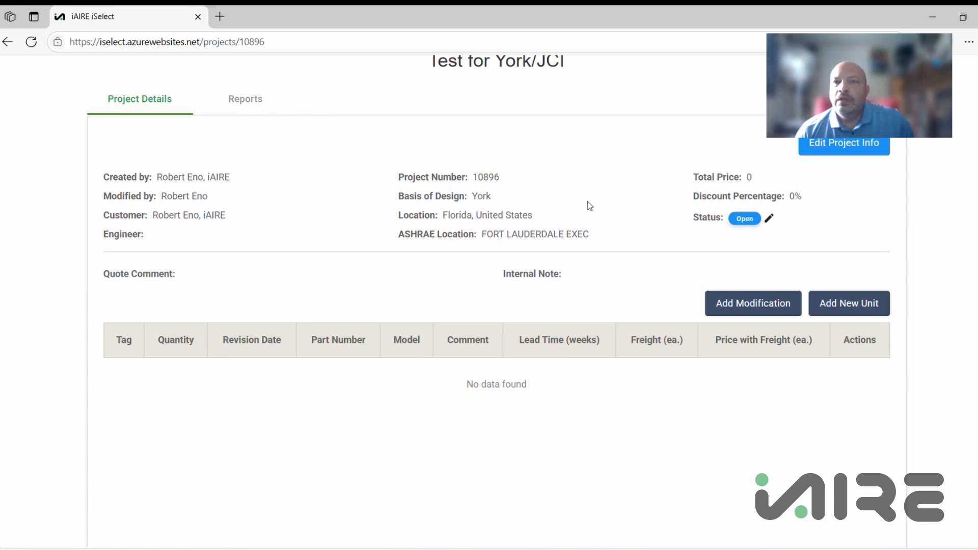
scroll(591, 199, "down", 3)
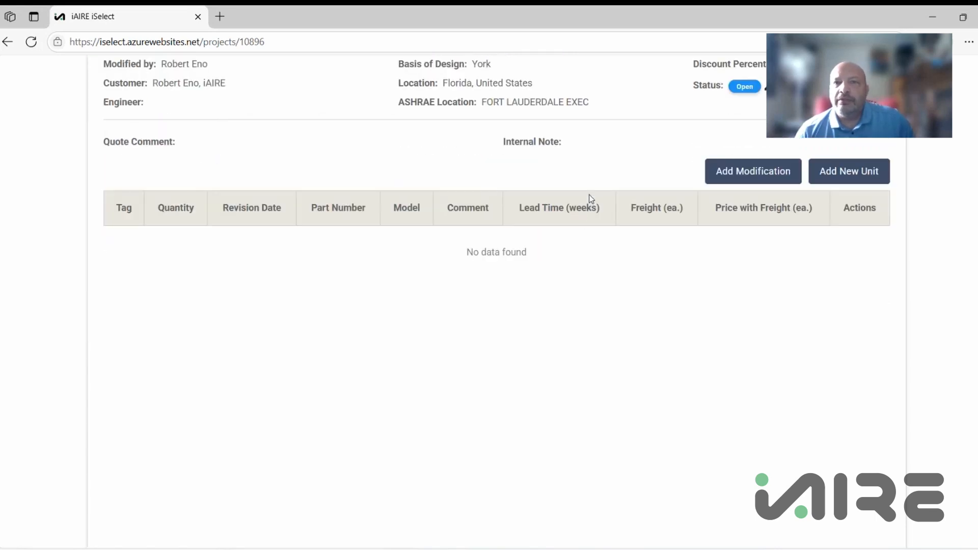
left_click(828, 172)
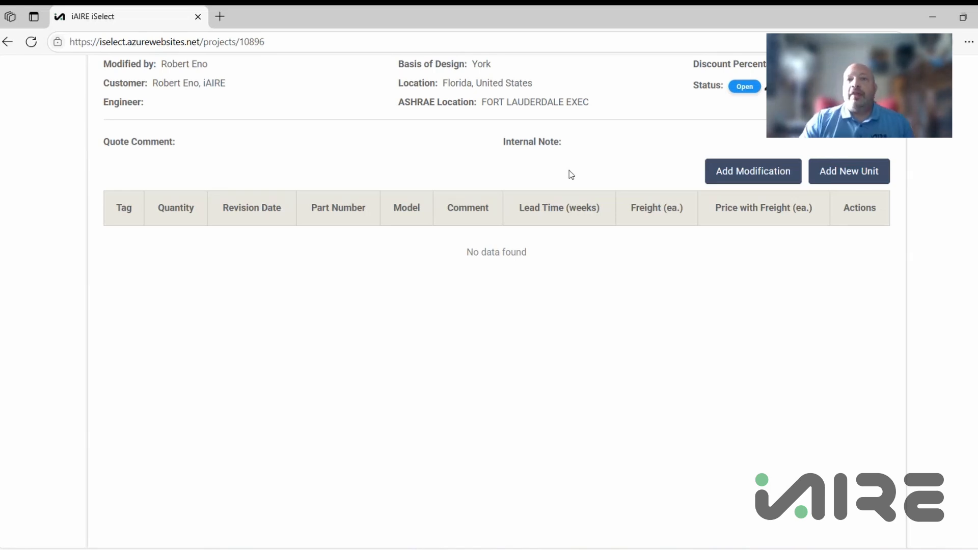
- Start a new modification for the project with York as the brand and KLG12 as the base unit model
left_click(758, 173)
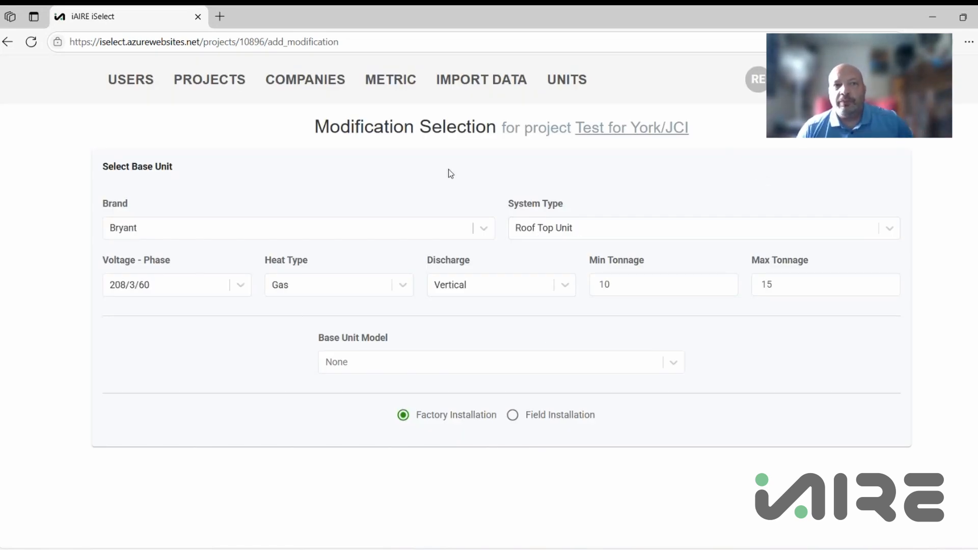
left_click(484, 229)
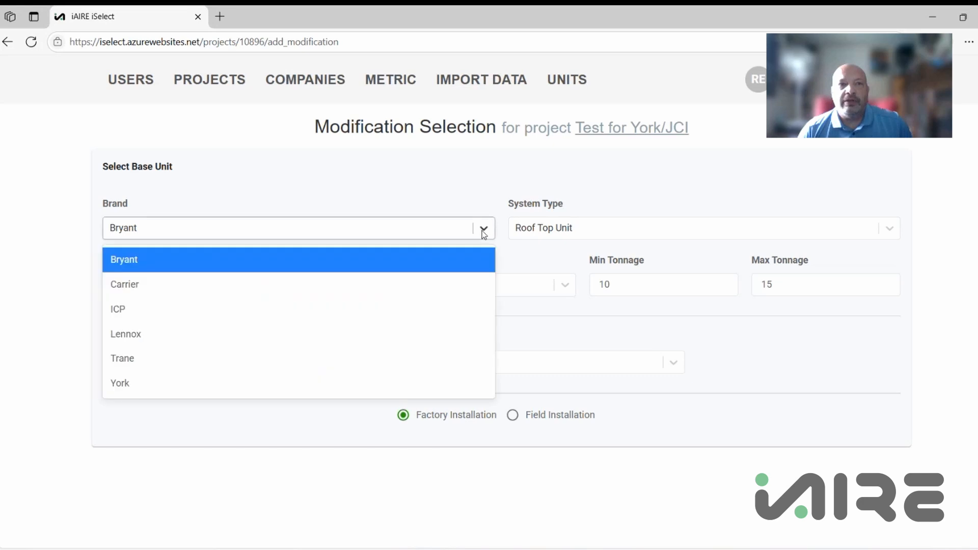
left_click(337, 391)
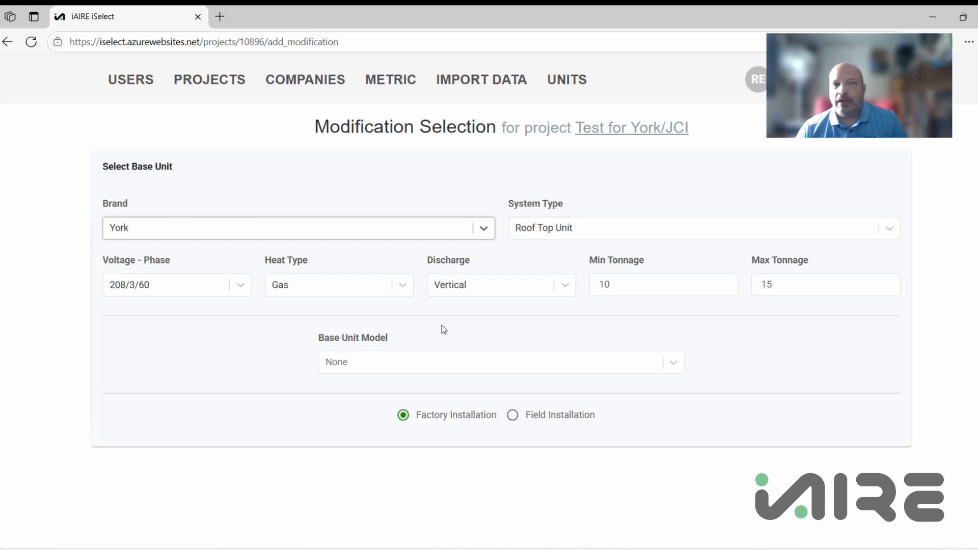
left_click(674, 363)
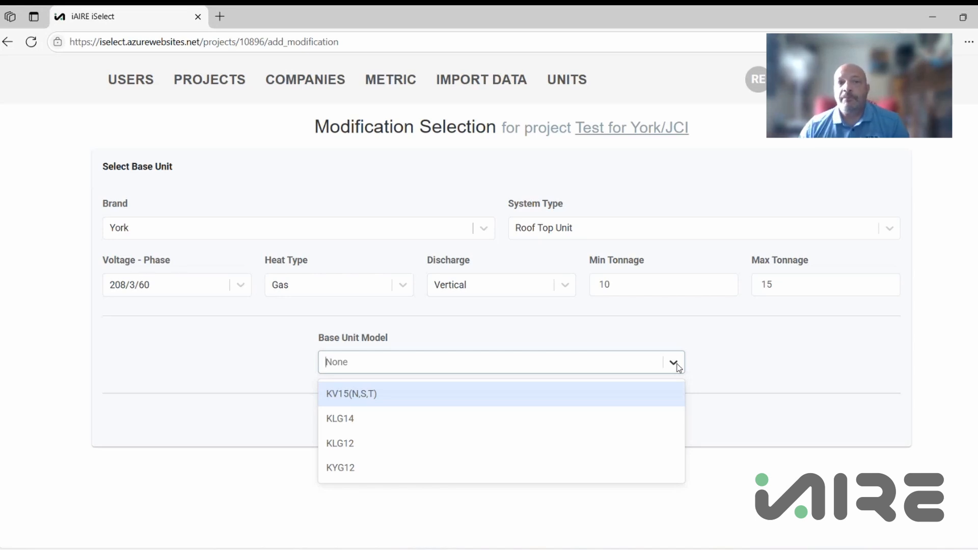
left_click(555, 450)
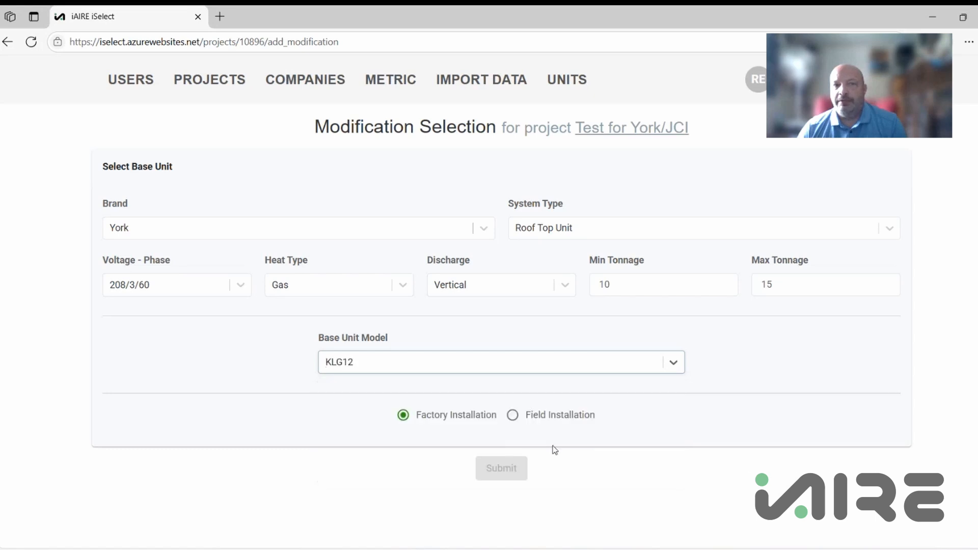
- Examine the available factory-installed modifications, from unit construction coatings through indoor air quality, and the standalone accessories
scroll(580, 345, "down", 6)
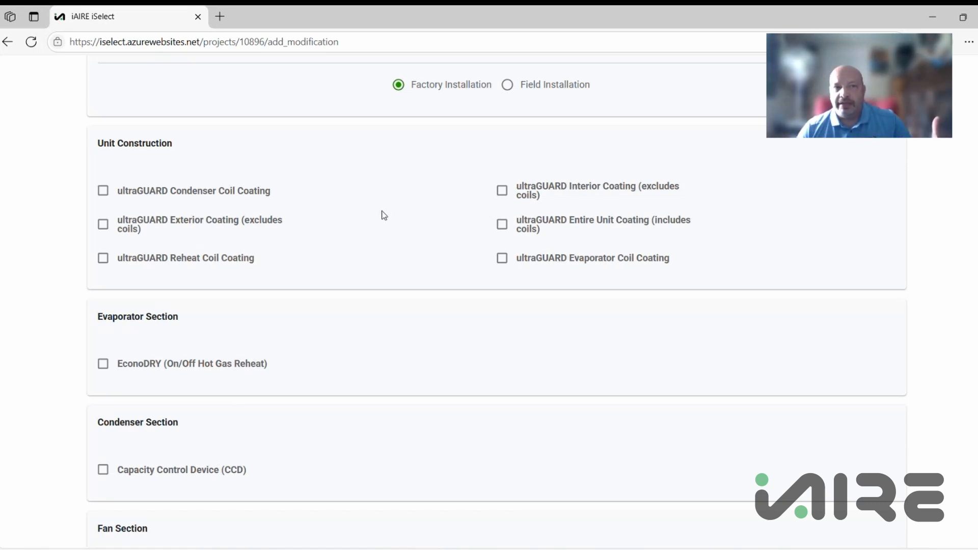
scroll(382, 214, "down", 4)
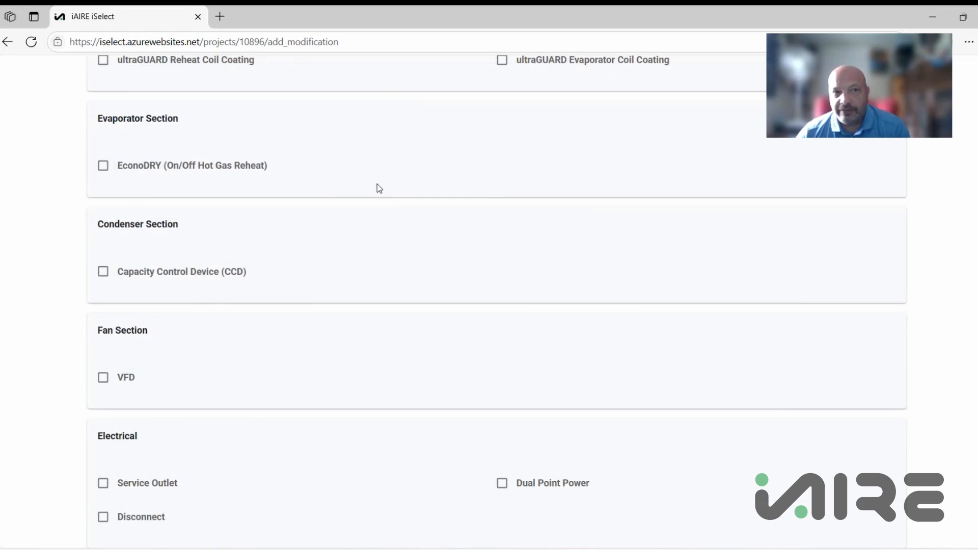
scroll(378, 188, "down", 3)
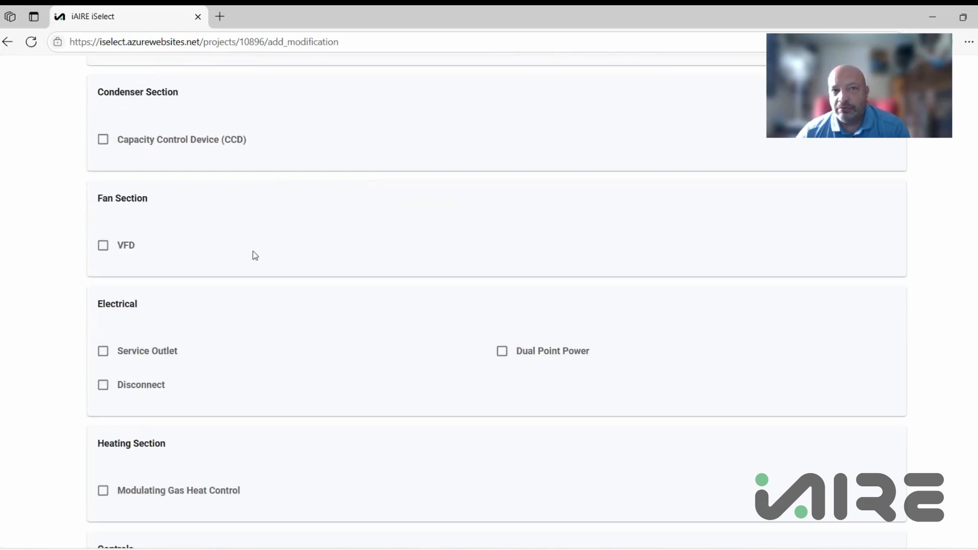
scroll(327, 232, "down", 3)
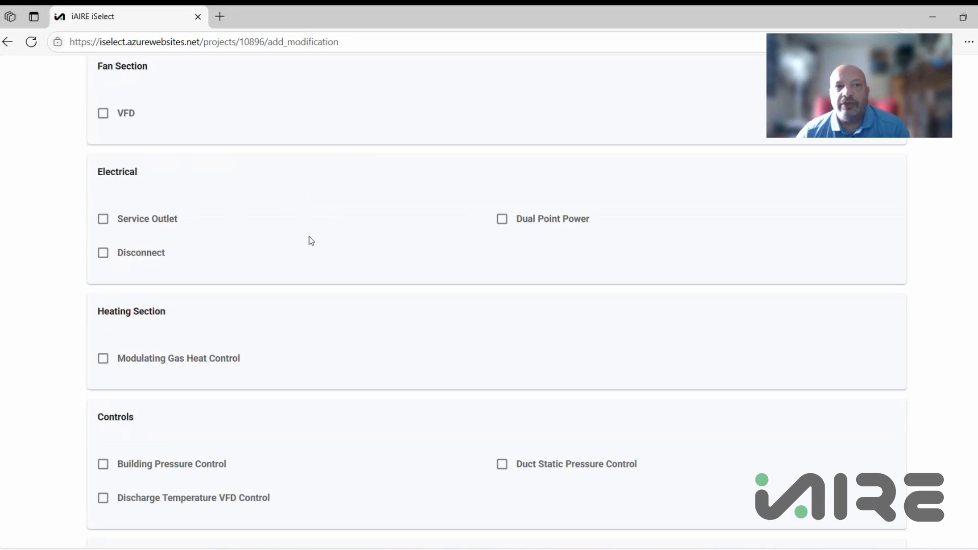
scroll(319, 222, "down", 2)
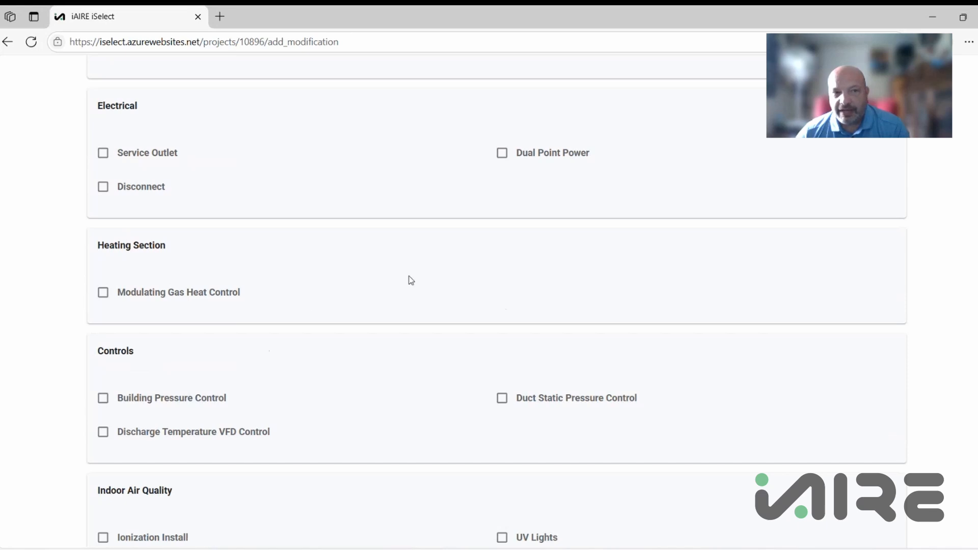
scroll(385, 260, "down", 6)
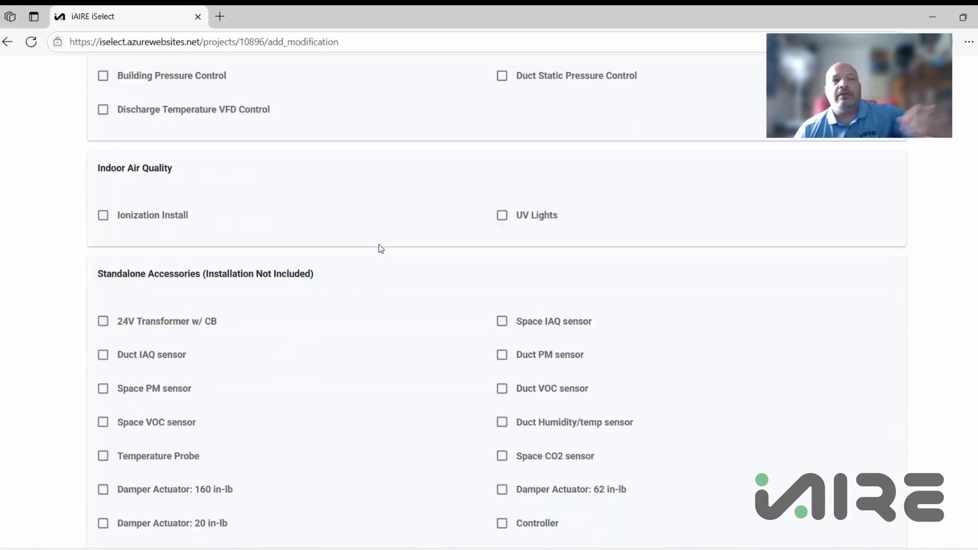
scroll(381, 248, "down", 3)
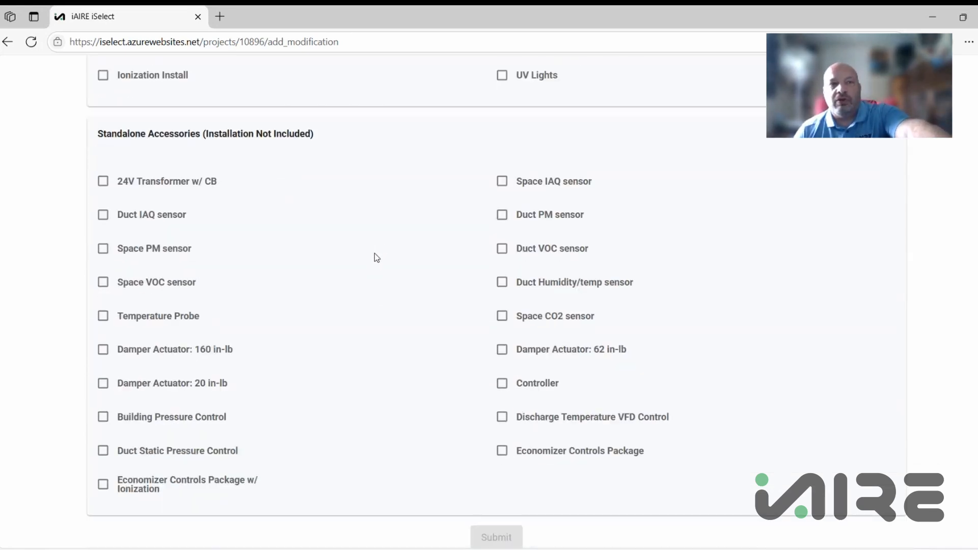
scroll(377, 257, "up", 10)
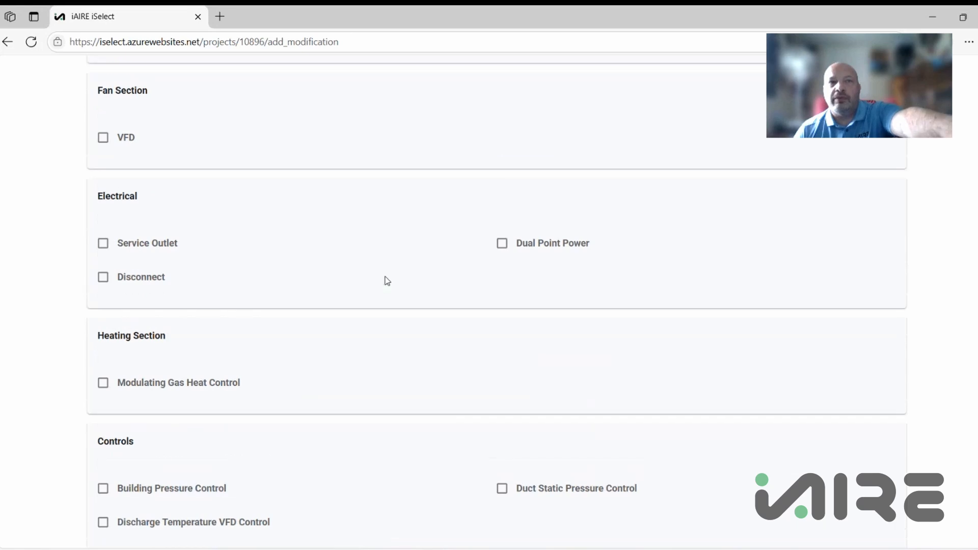
scroll(387, 281, "up", 3)
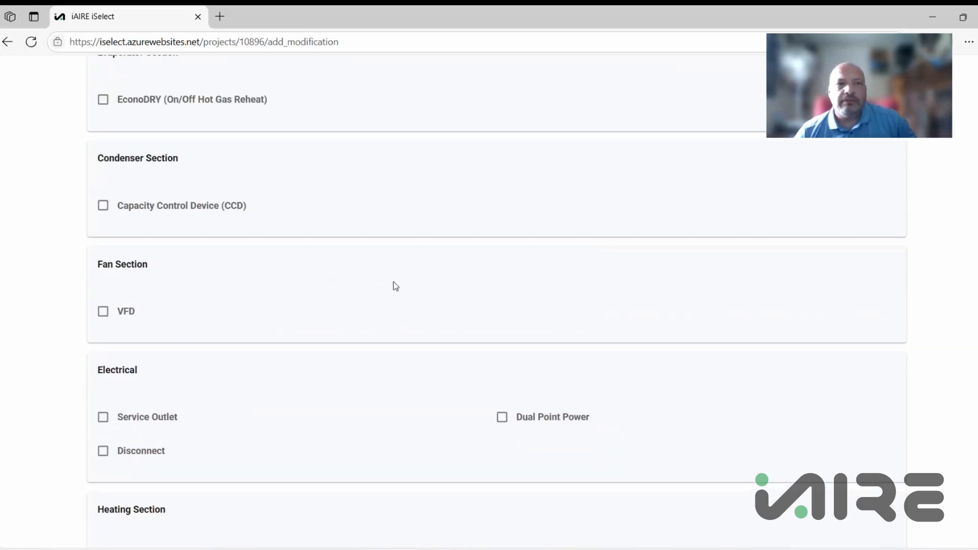
- Select the Capacity Control Device (CCD) for the condenser section and submit the modification selection
left_click(104, 207)
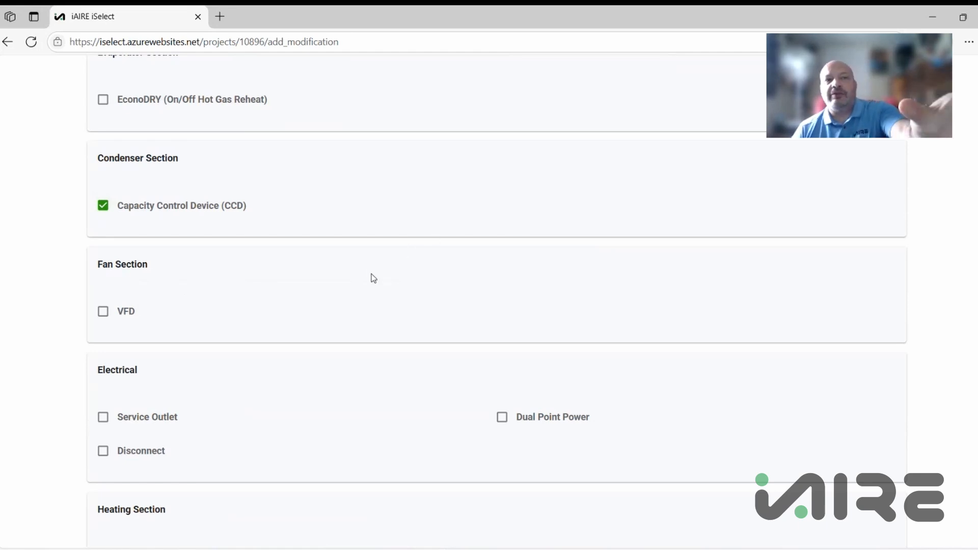
scroll(377, 260, "down", 15)
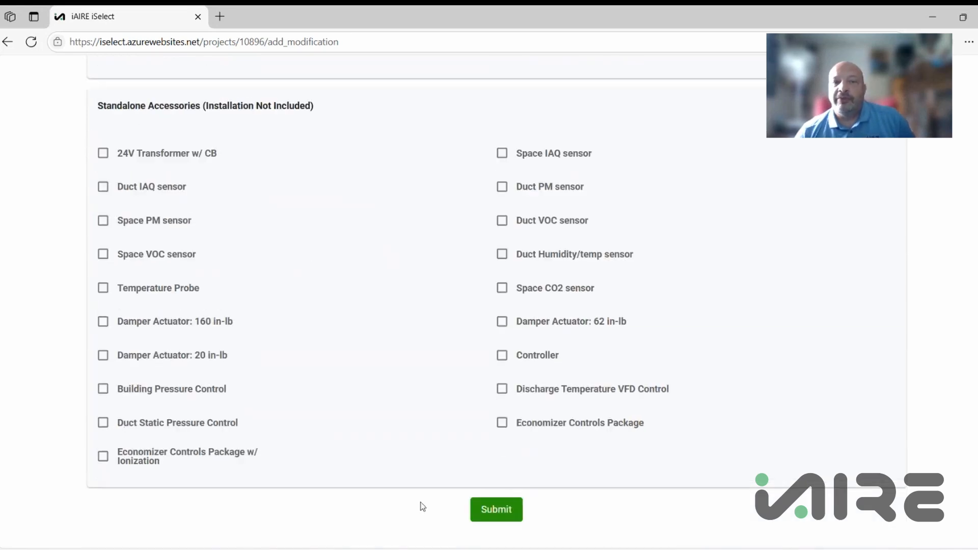
left_click(494, 510)
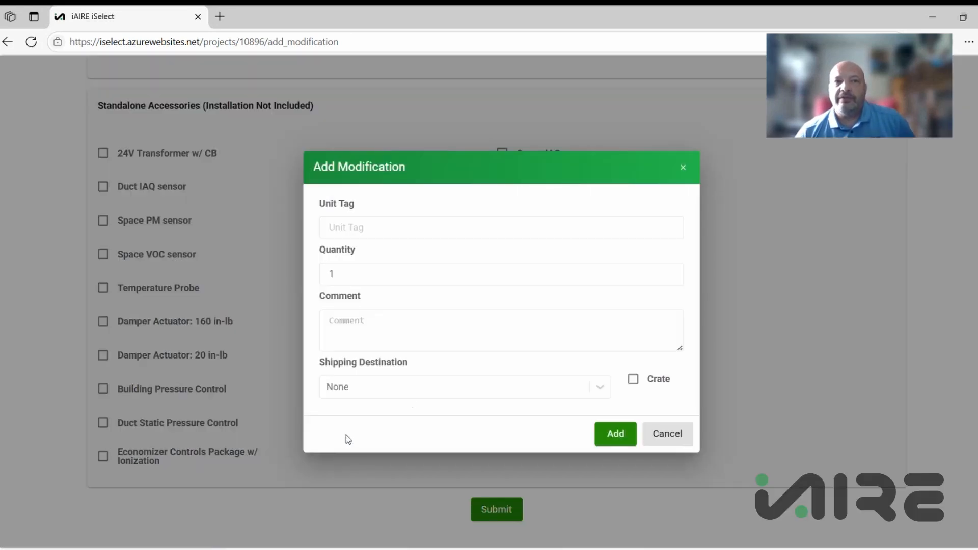
- Tag the modification RTU-1, set its shipping destination to California and add it to the project
left_click(401, 232)
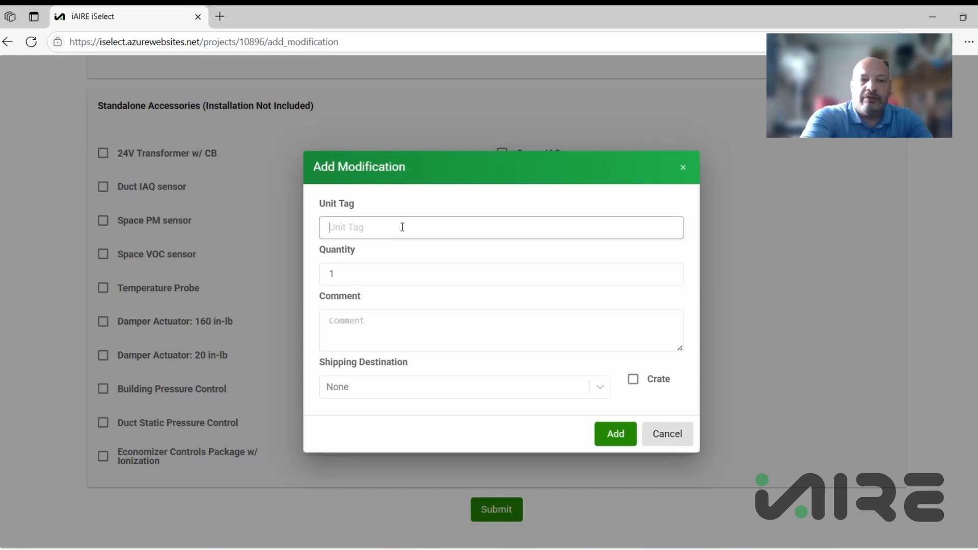
type("RT")
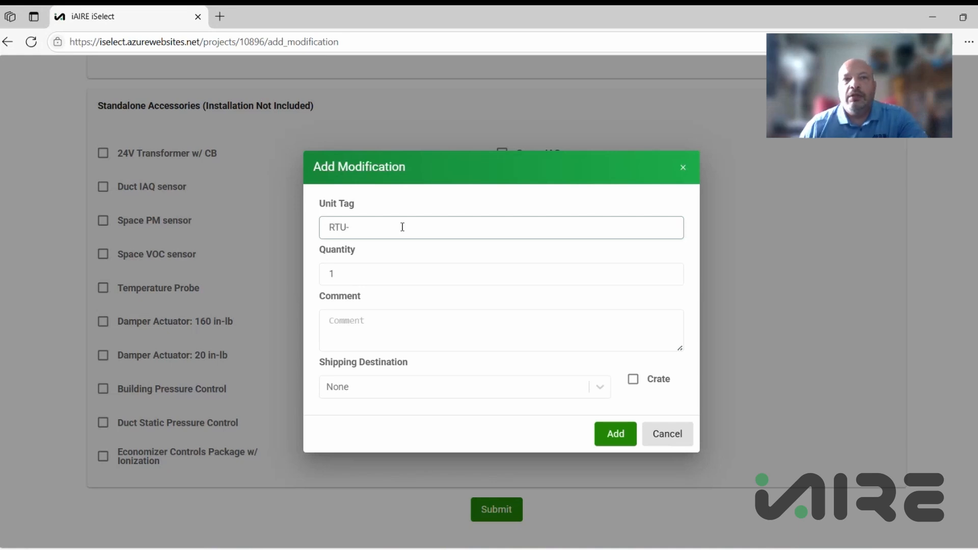
type("U-1")
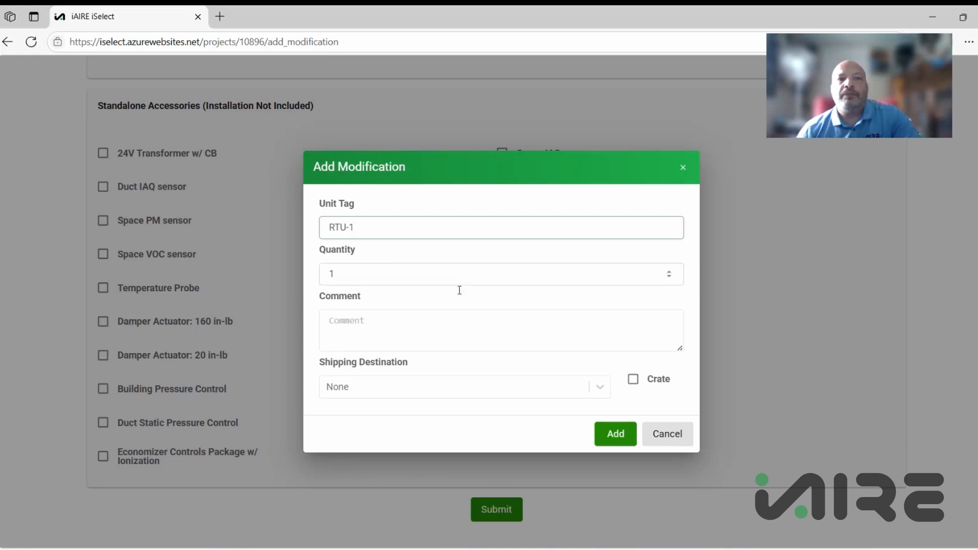
left_click(600, 392)
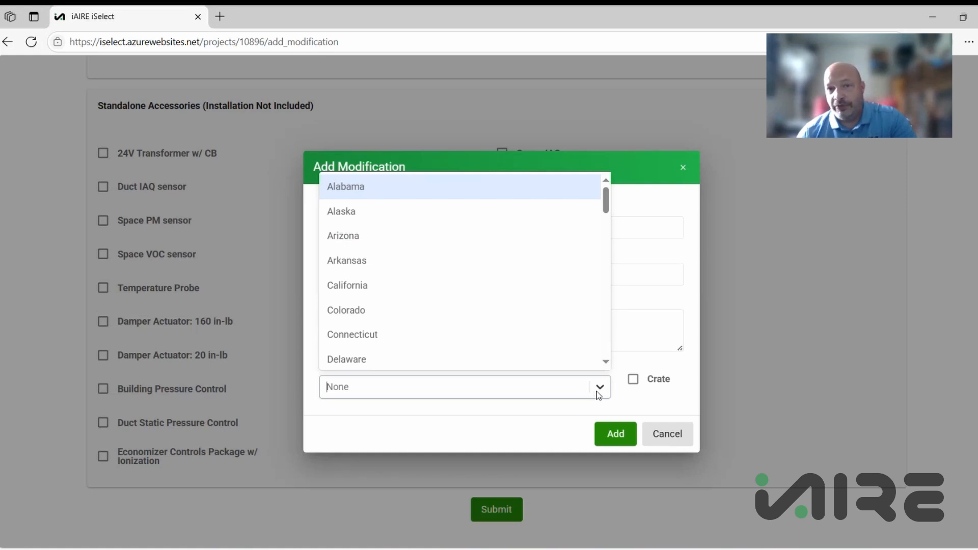
left_click(431, 289)
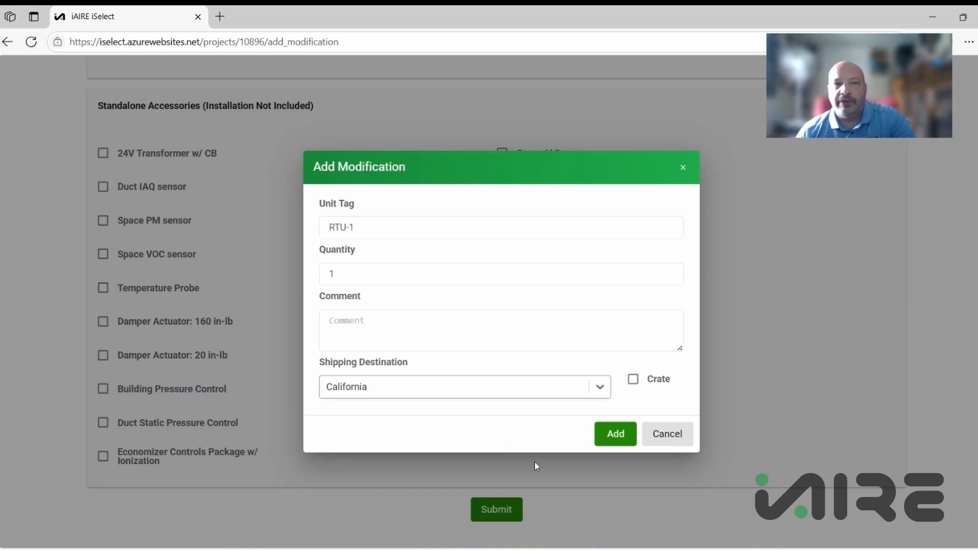
left_click(615, 433)
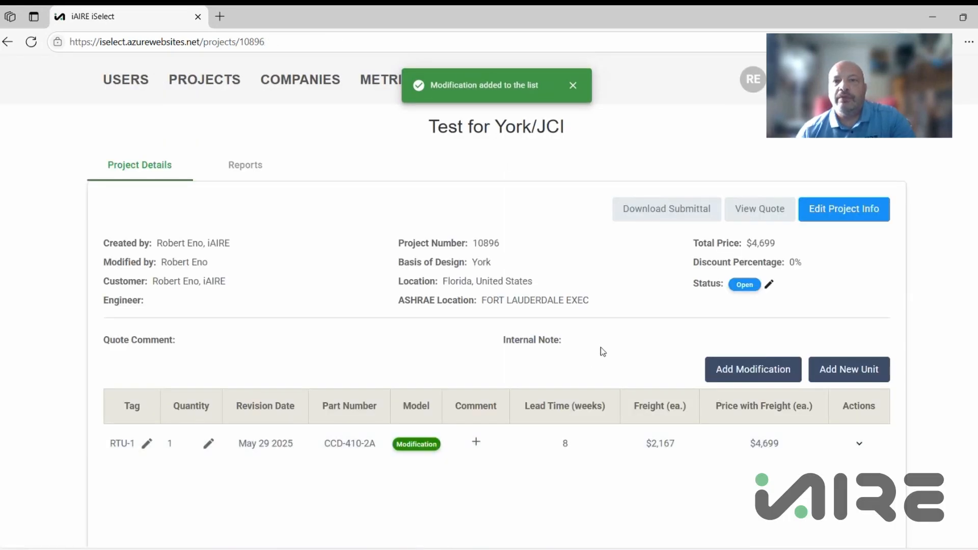
- Open the submittal preview for the RTU-1 modification in the project's units table
scroll(603, 345, "down", 5)
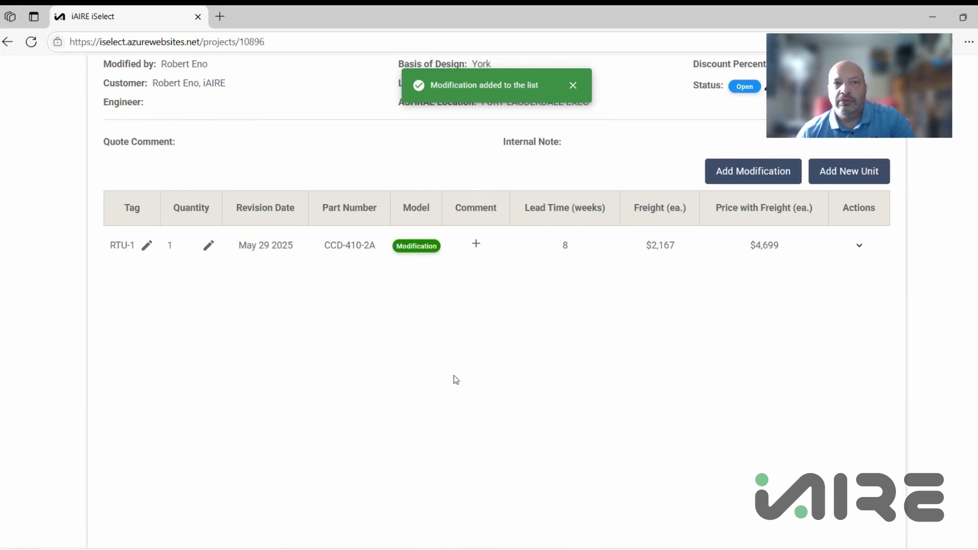
scroll(456, 380, "down", 1)
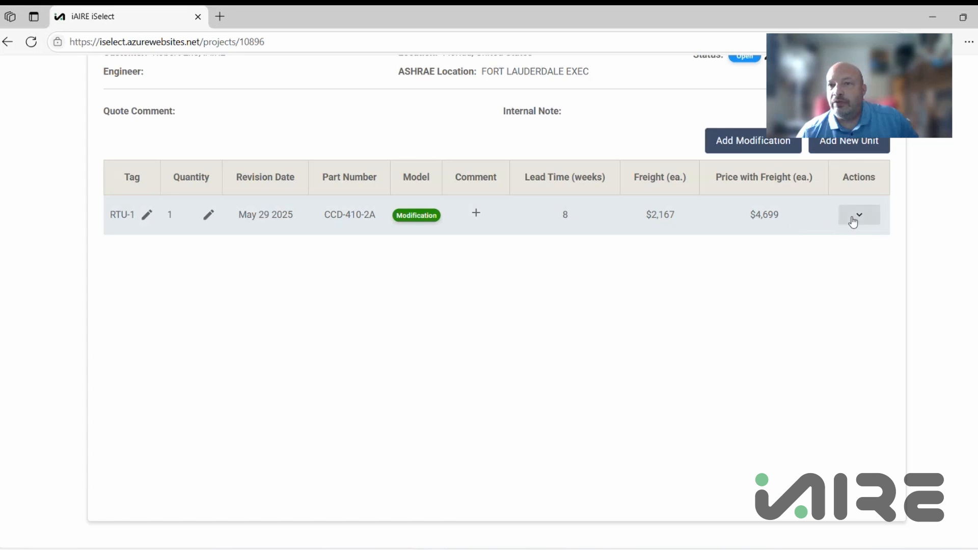
left_click(855, 220)
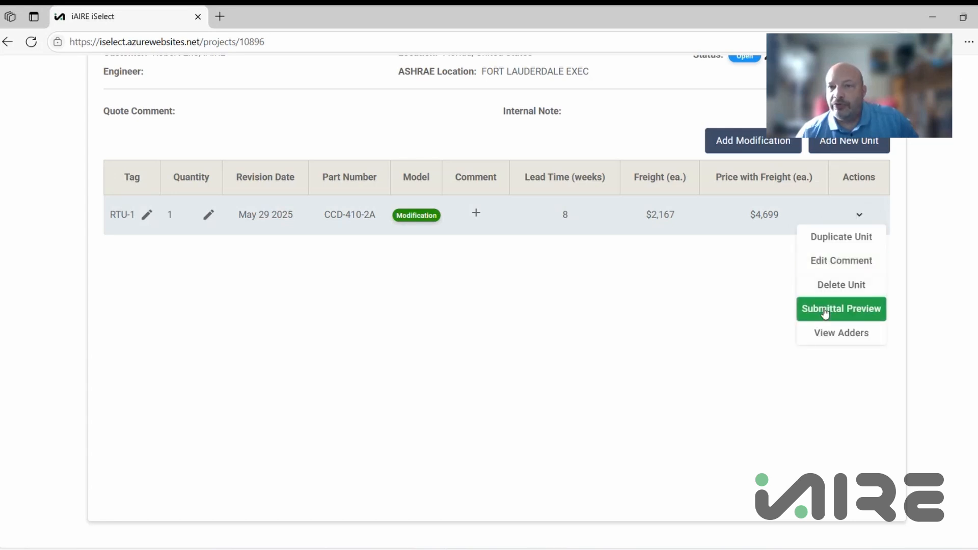
left_click(825, 313)
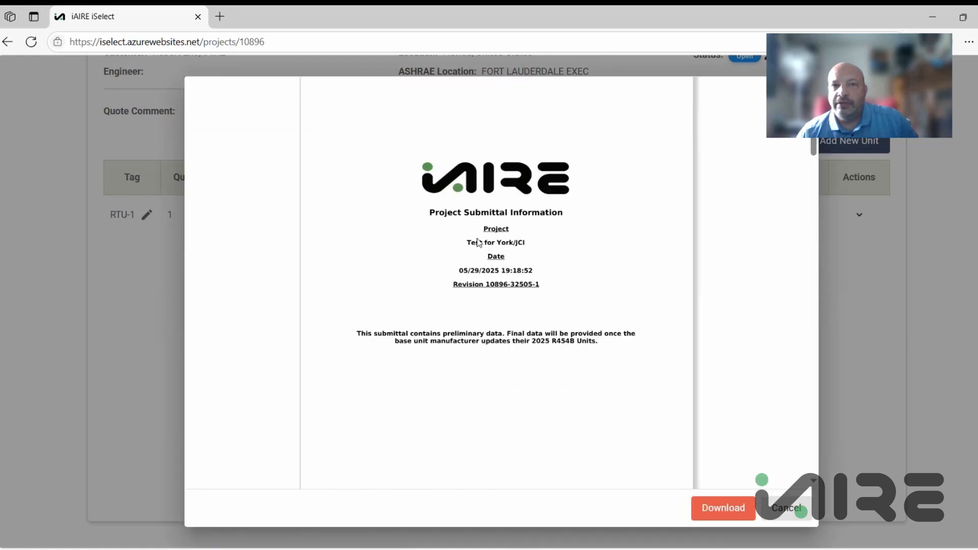
- Examine the submittal's unit data, Capacity Control Device description and RCCD installation instructions
scroll(479, 243, "down", 4)
scroll(481, 241, "down", 4)
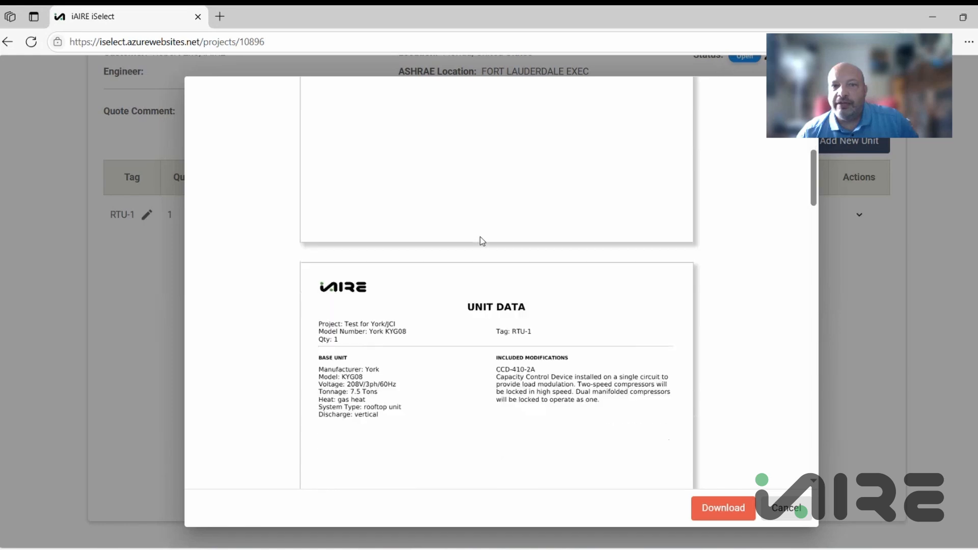
scroll(422, 335, "down", 1)
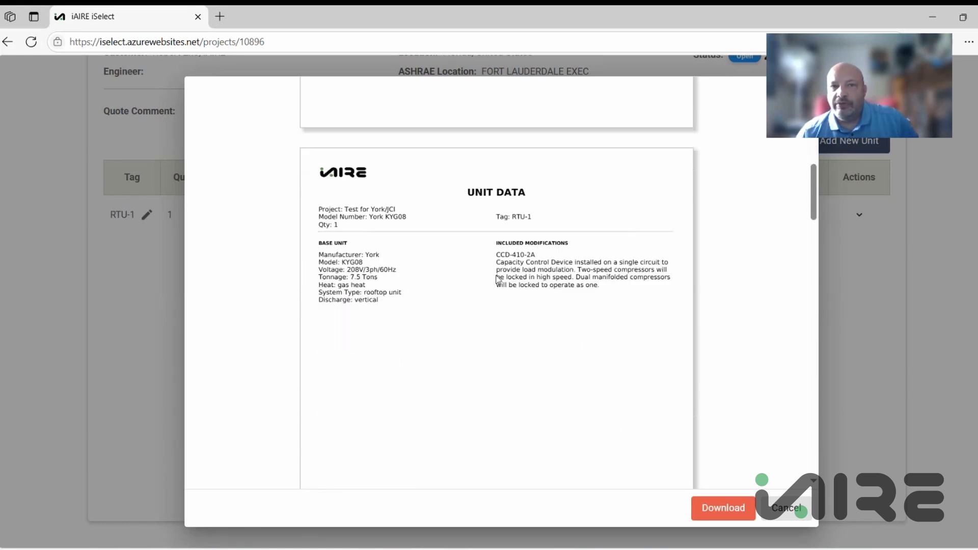
scroll(470, 269, "down", 3)
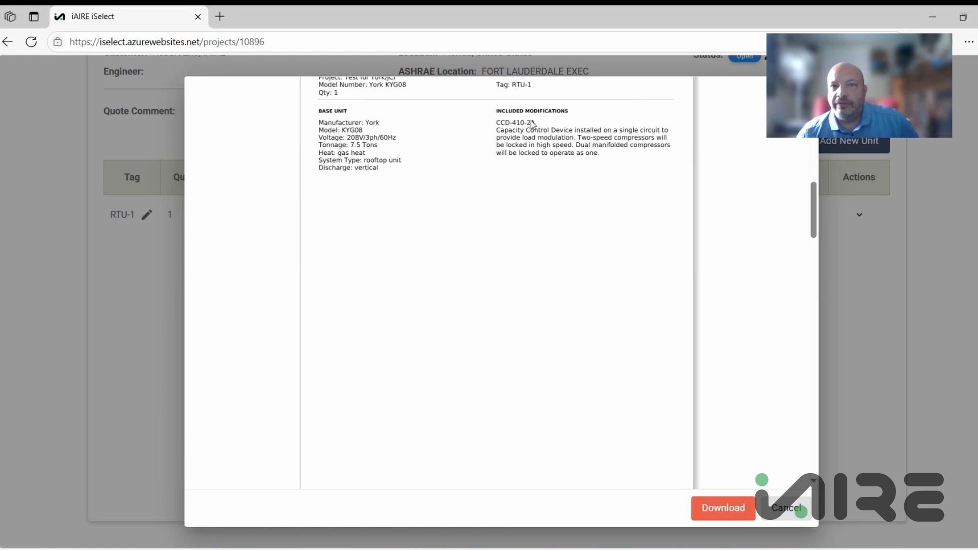
scroll(461, 255, "down", 5)
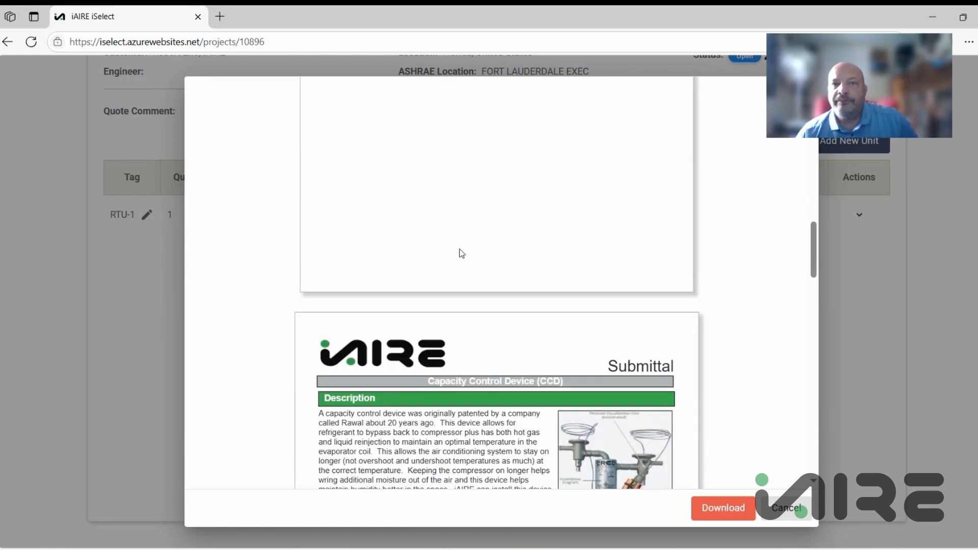
scroll(467, 242, "down", 2)
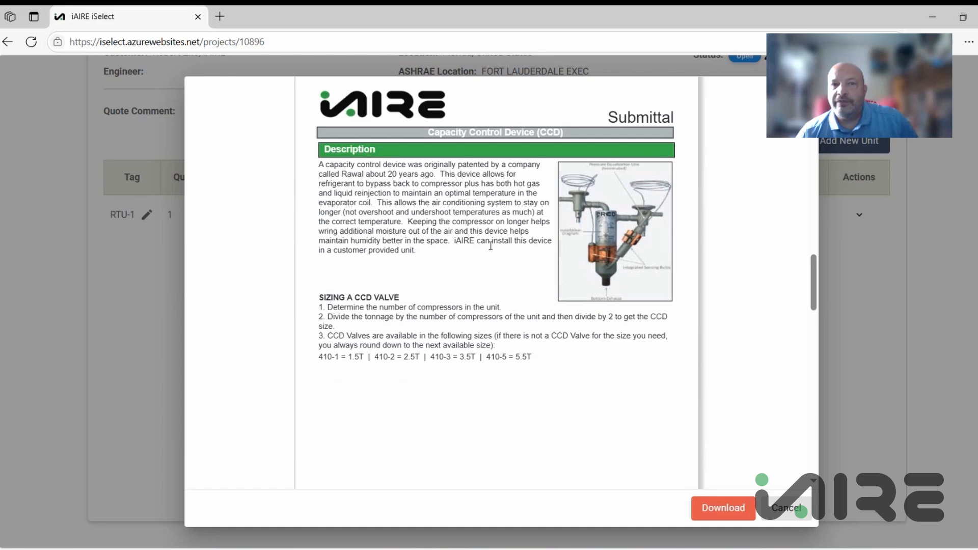
scroll(490, 246, "down", 6)
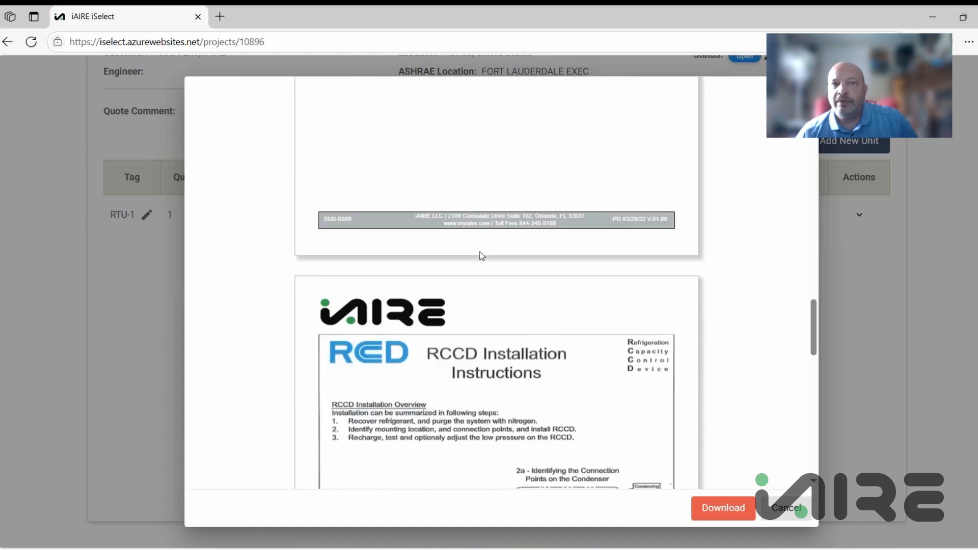
scroll(481, 255, "down", 4)
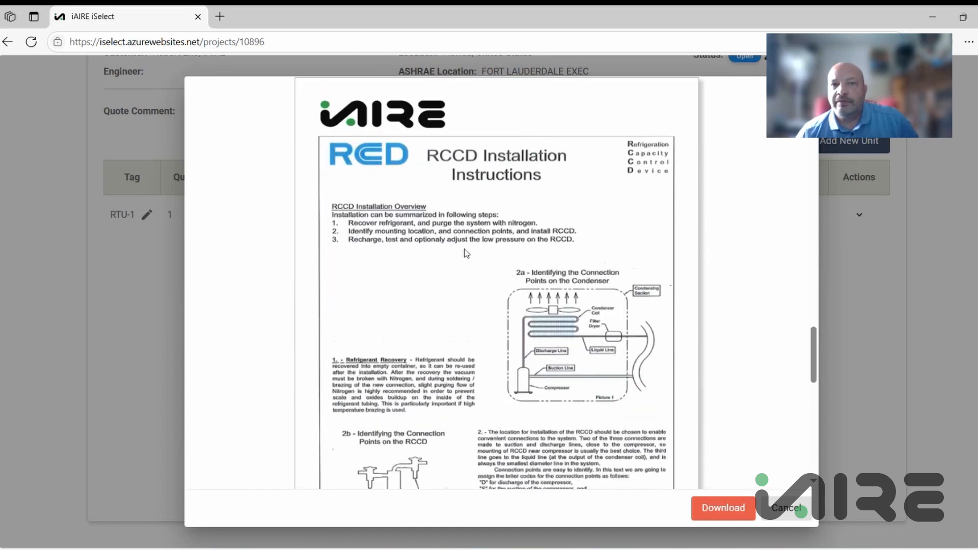
scroll(467, 254, "down", 8)
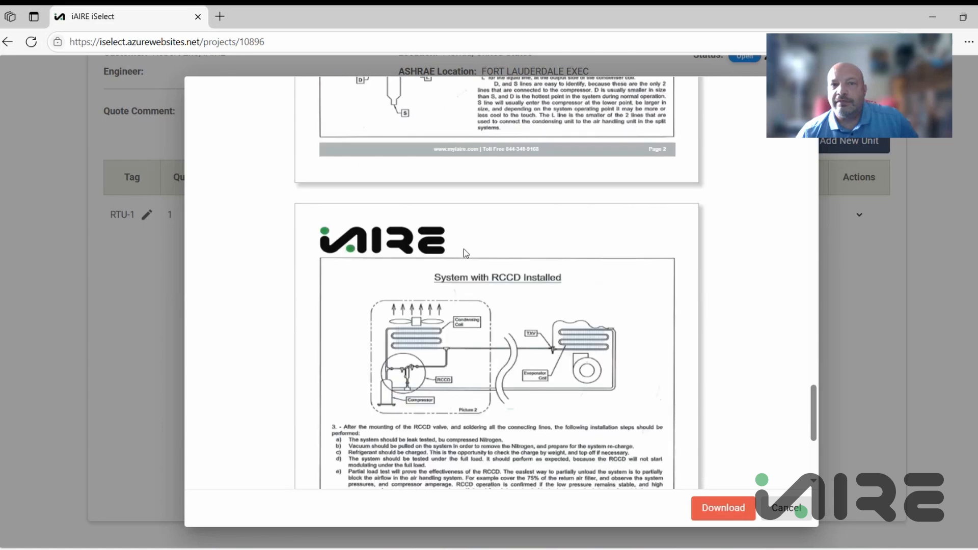
- Examine the submittal's diagram of the system with RCCD installed and its fine-tuning notes, return to the cover page and close the preview
scroll(464, 249, "down", 2)
scroll(463, 249, "down", 3)
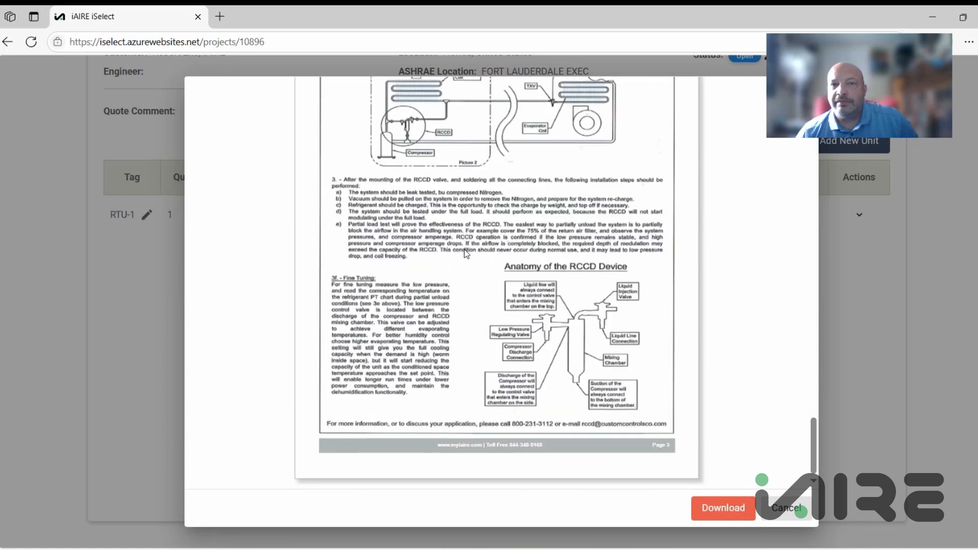
scroll(464, 249, "up", 15)
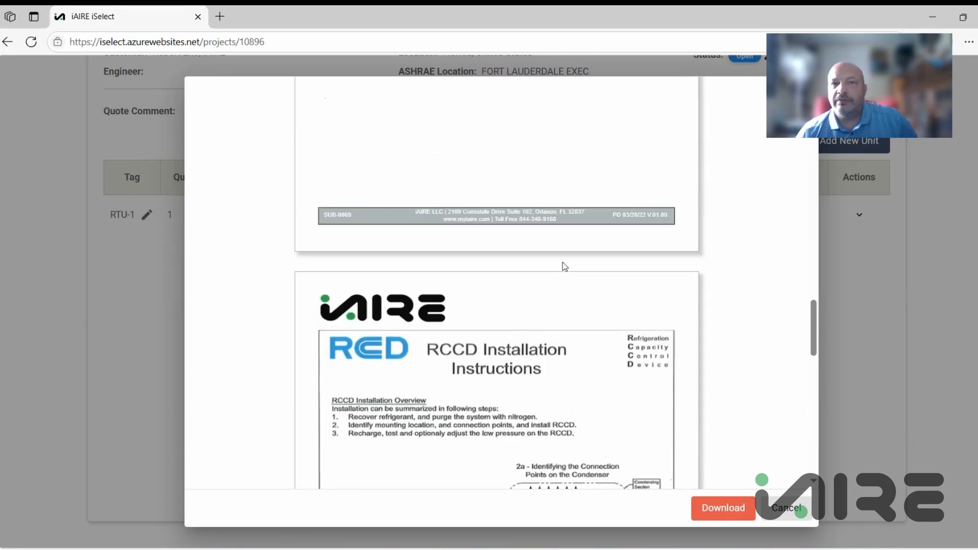
scroll(564, 265, "up", 10)
scroll(564, 264, "up", 10)
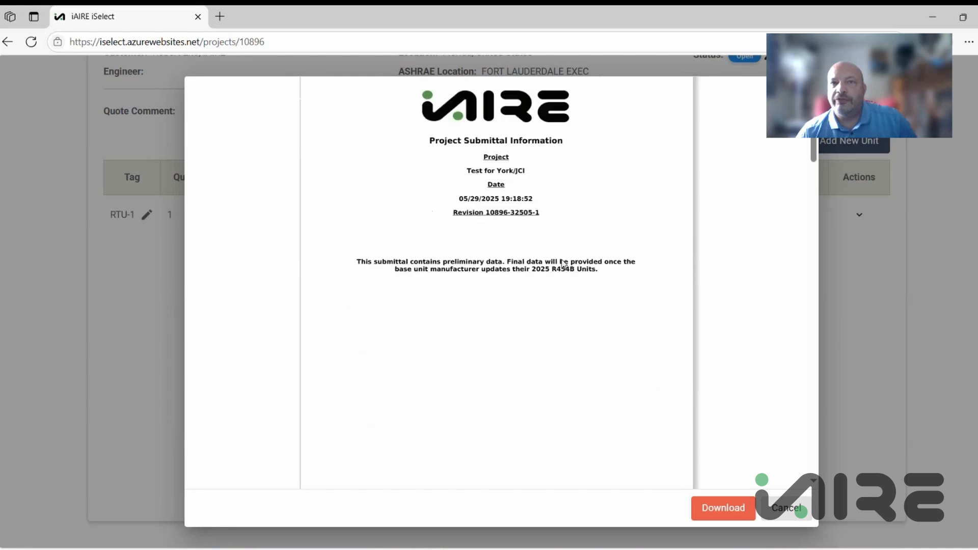
left_click(775, 507)
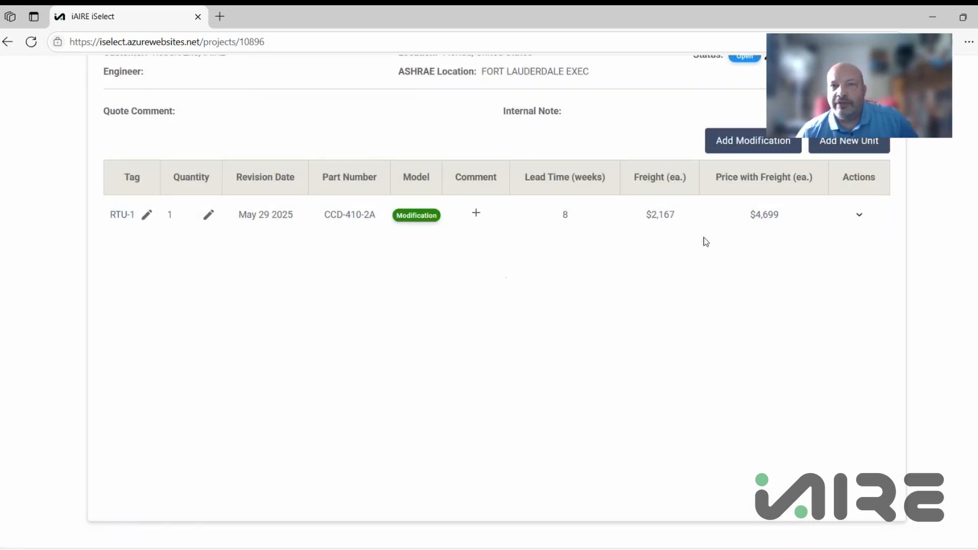
- Start a new unit in the project and set its unit model to MagnaDry
scroll(590, 343, "up", 3)
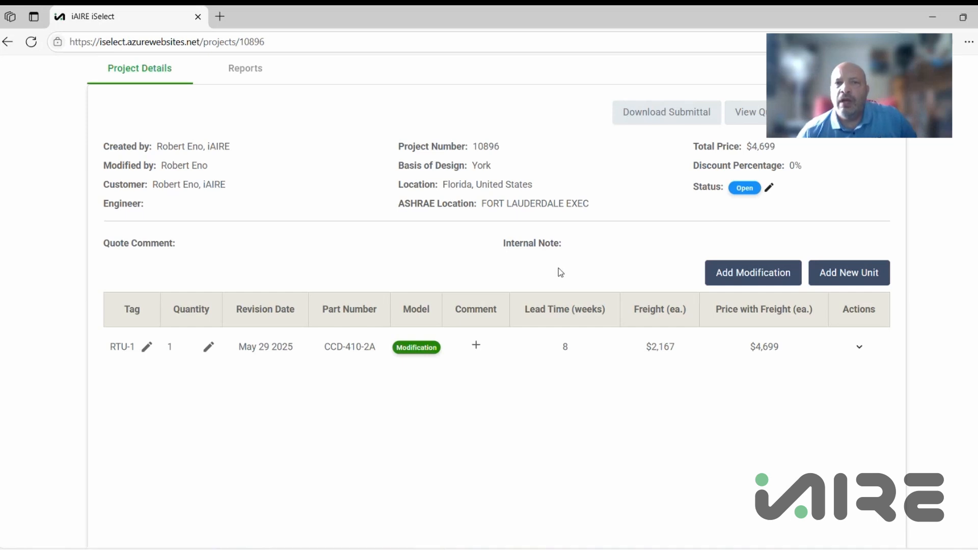
scroll(540, 268, "down", 3)
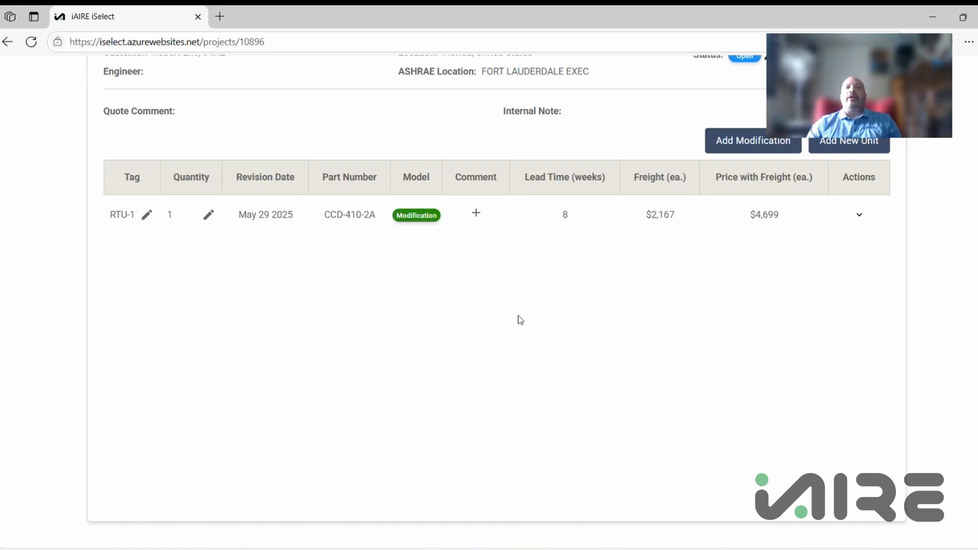
scroll(558, 363, "down", 4)
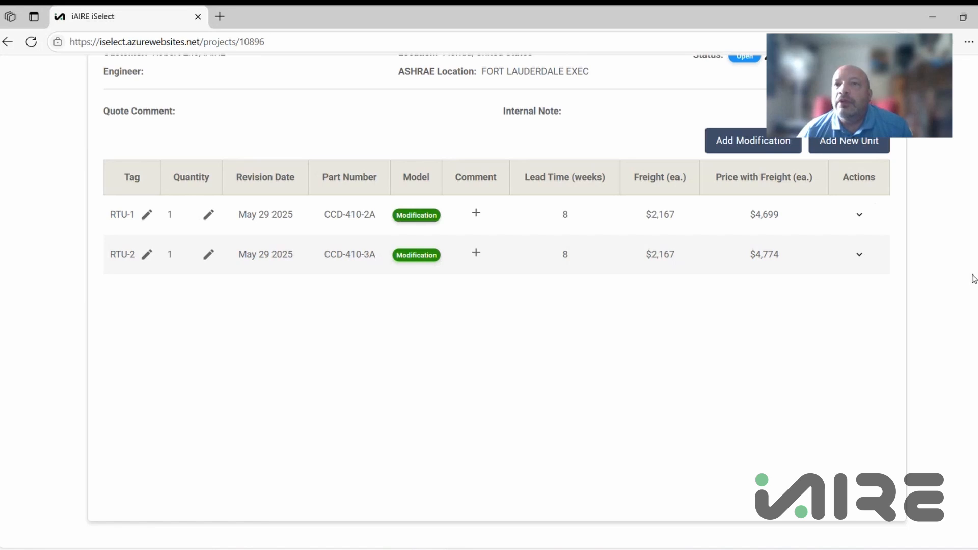
left_click(851, 147)
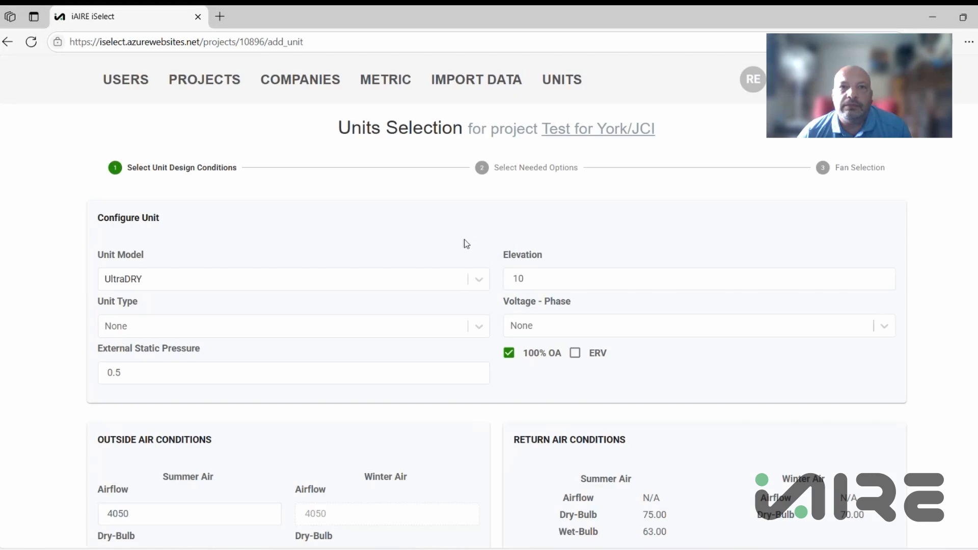
left_click(479, 280)
left_click(402, 391)
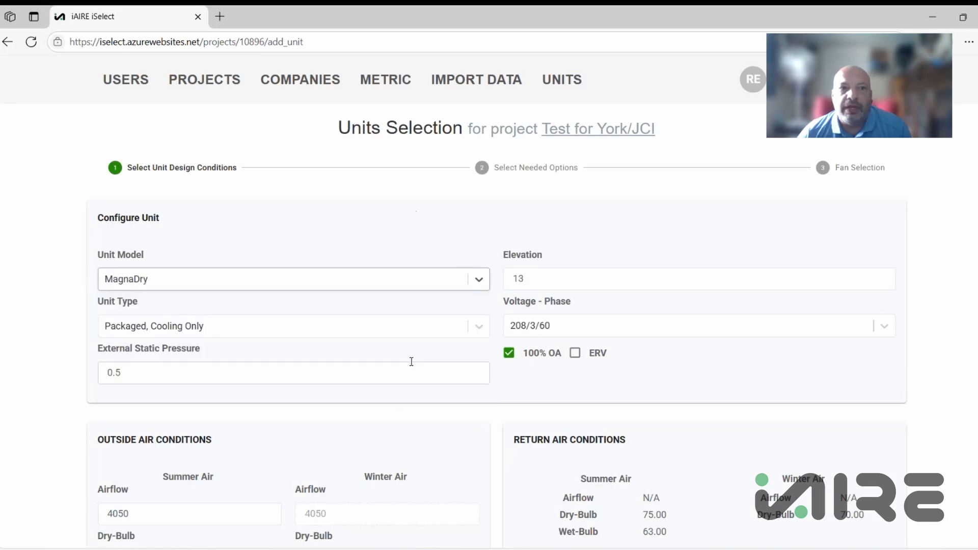
- Choose Packaged, Cooling Only as the MagnaDry unit type and check the voltage options, keeping 208/3/60
scroll(490, 222, "down", 3)
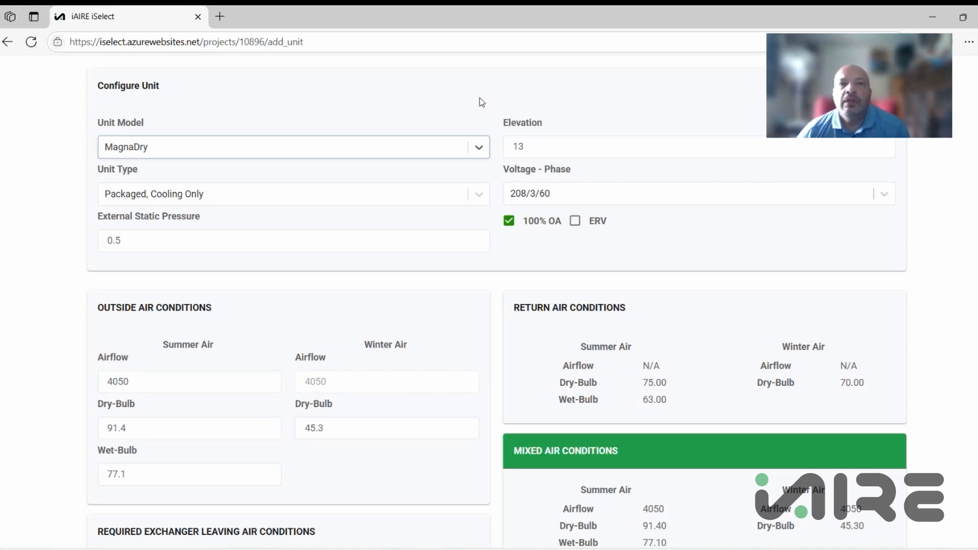
scroll(479, 152, "up", 3)
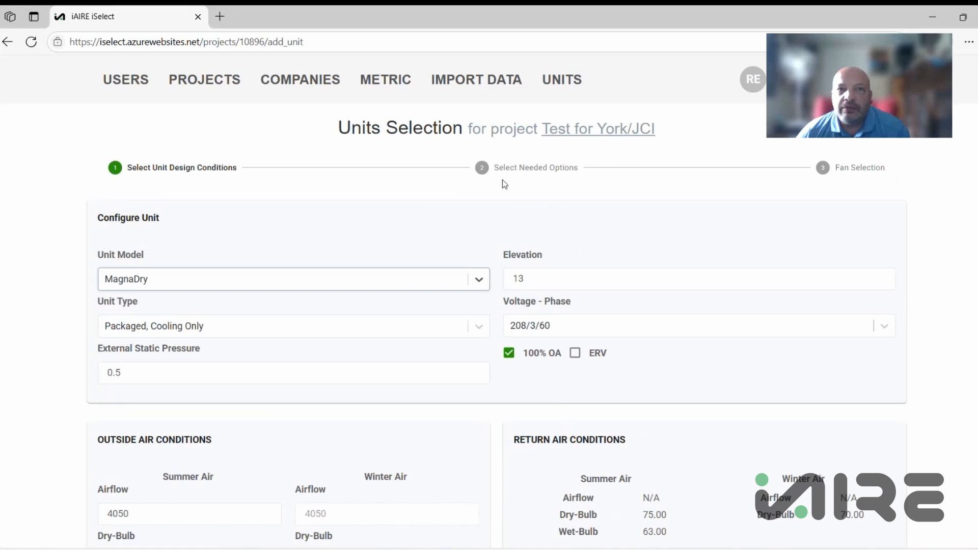
scroll(482, 197, "down", 9)
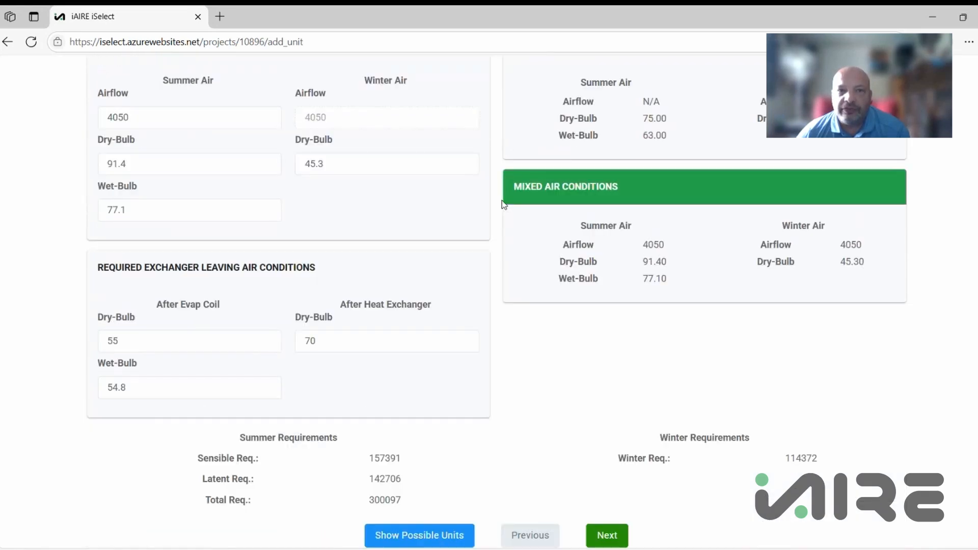
scroll(502, 200, "up", 5)
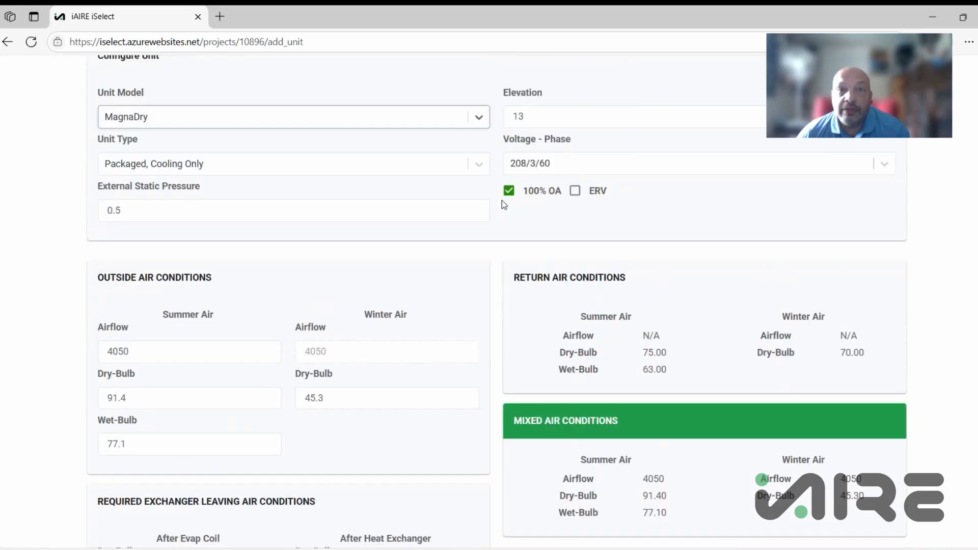
scroll(502, 200, "up", 3)
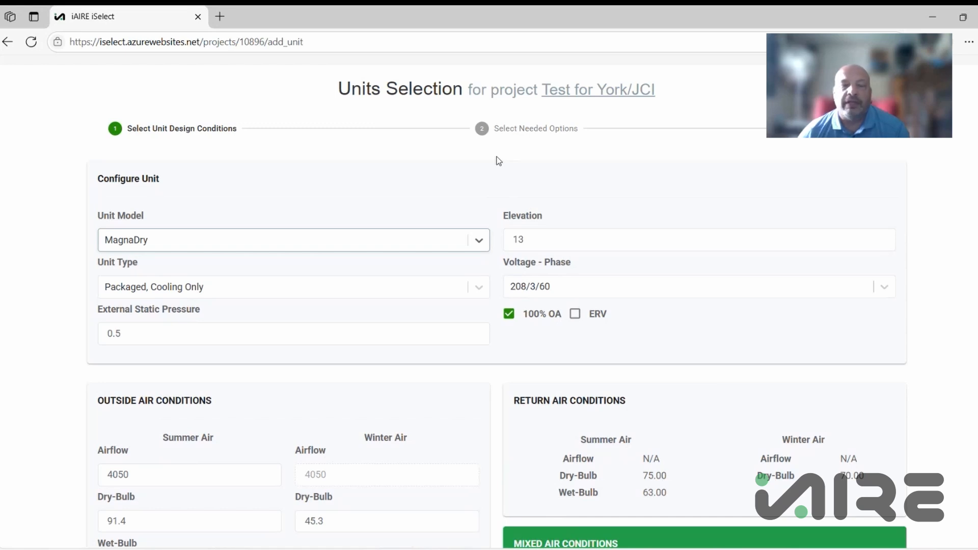
scroll(495, 157, "down", 2)
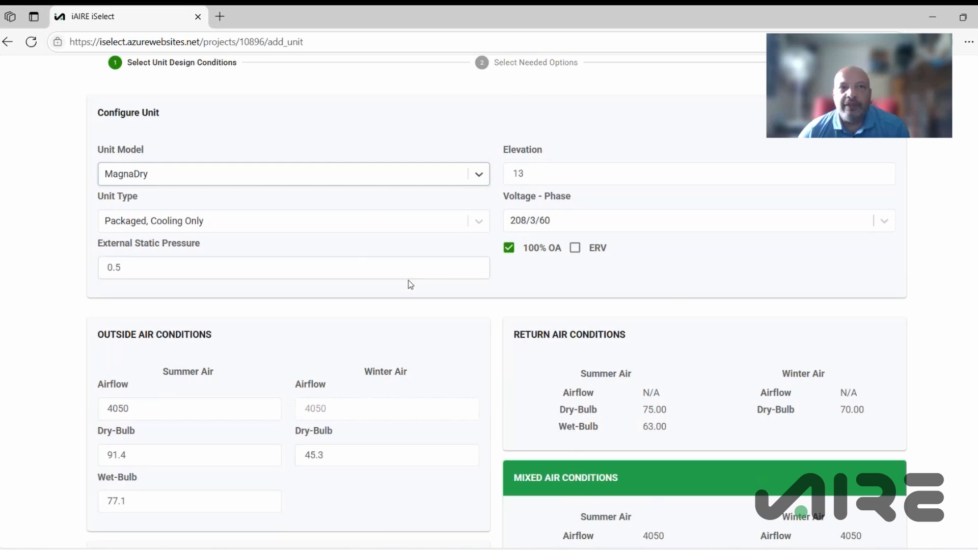
left_click(479, 222)
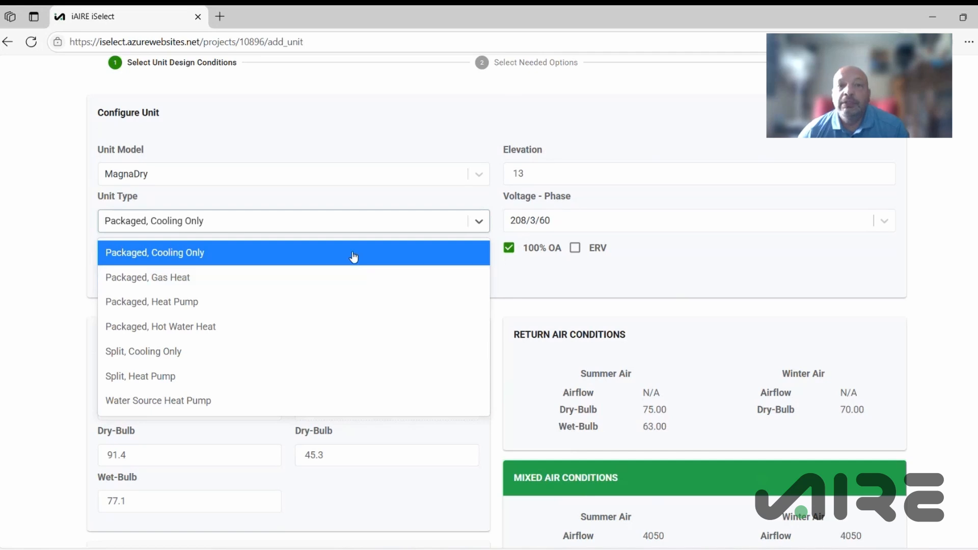
left_click(196, 252)
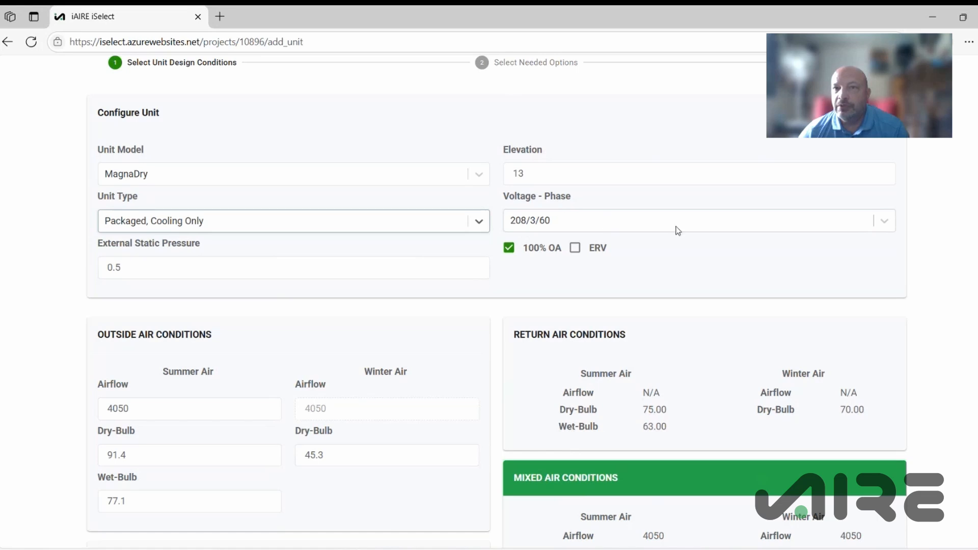
left_click(888, 221)
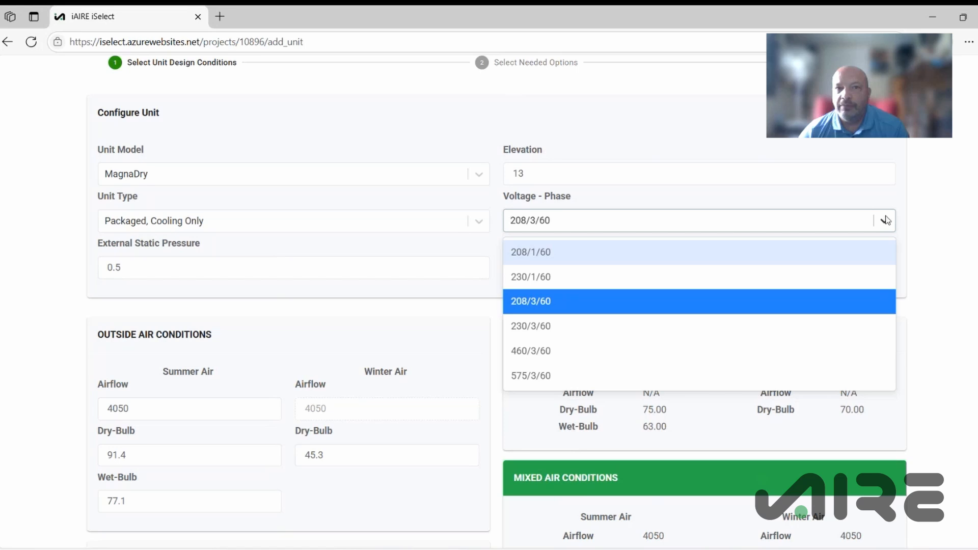
left_click(888, 221)
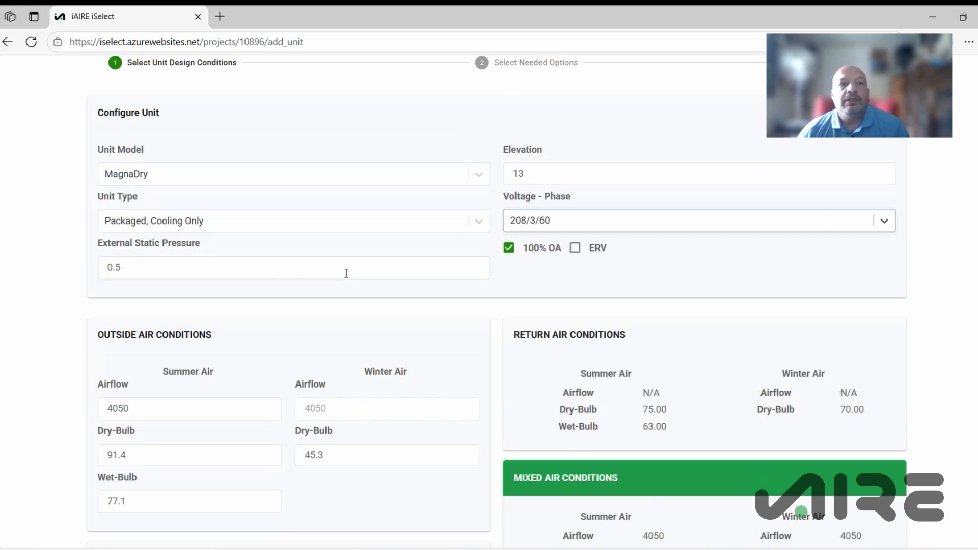
- Set the unit's external static pressure to 1 and turn off the 100% OA option
left_click(254, 263)
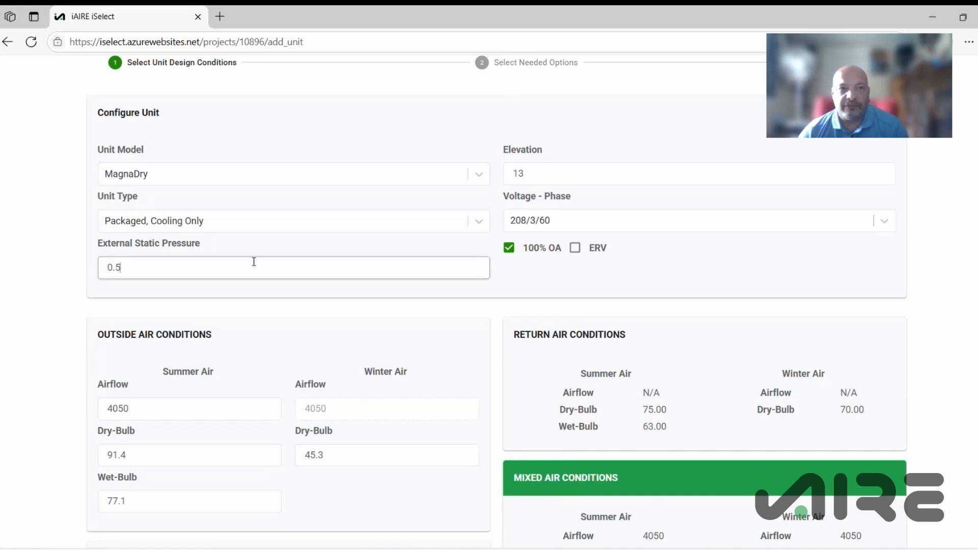
key("BackSpace")
key("BackSpace")
key("BackSpace")
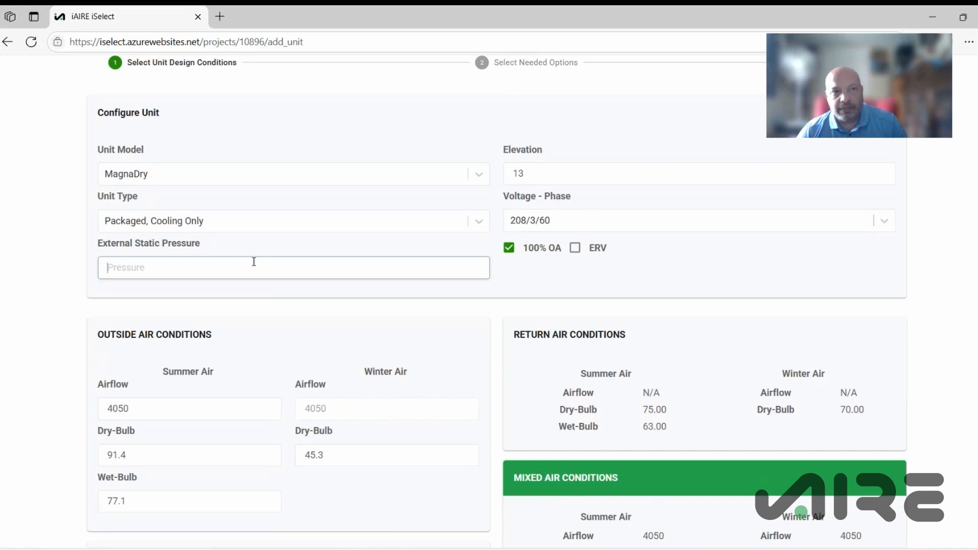
type("1.")
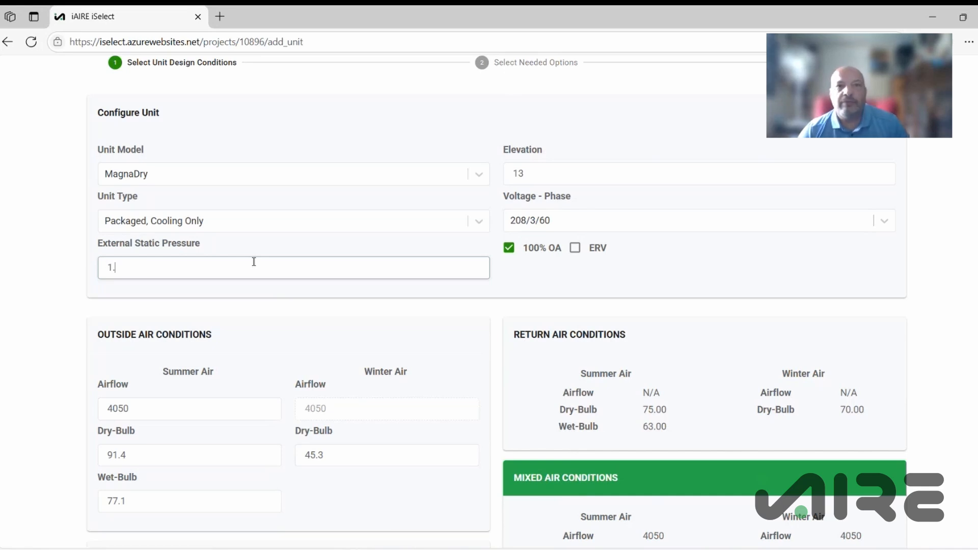
left_click(497, 311)
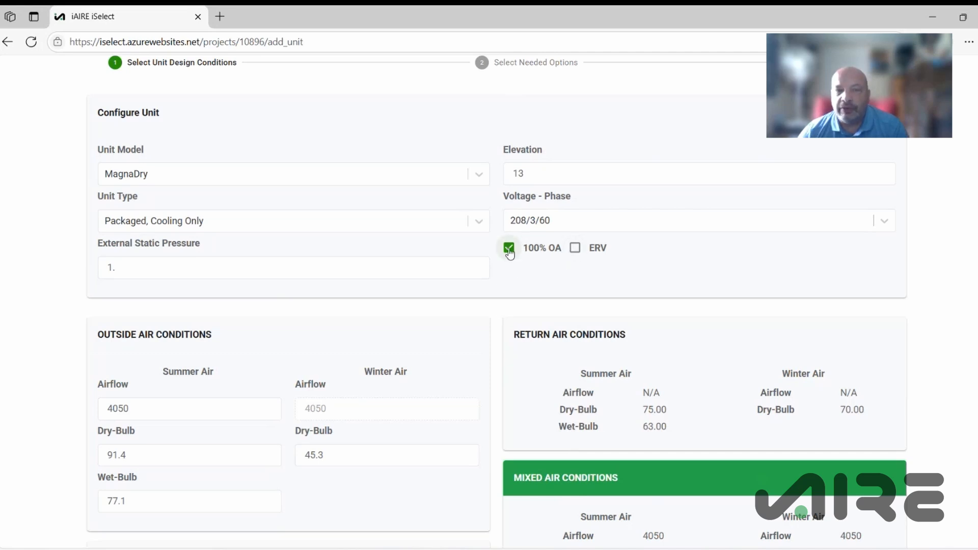
scroll(489, 232, "down", 1)
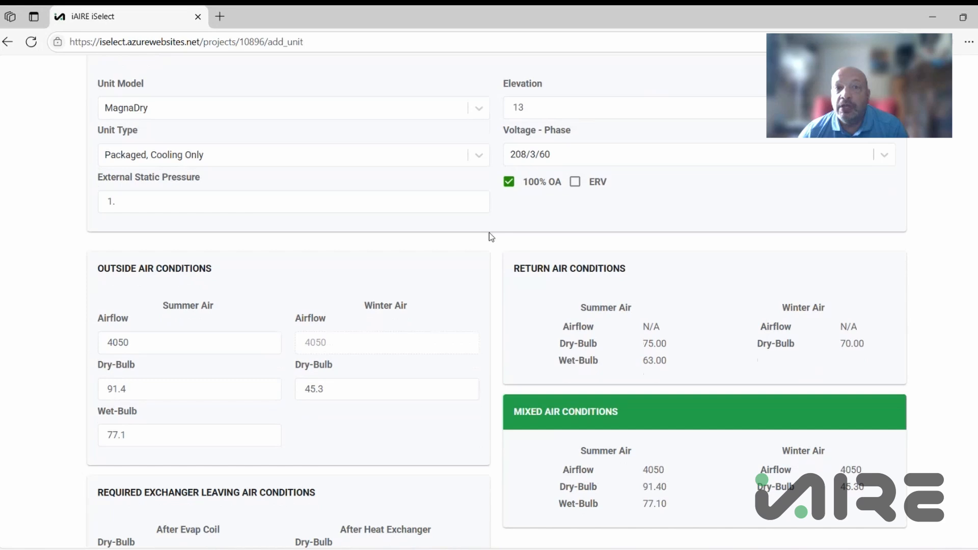
left_click(509, 185)
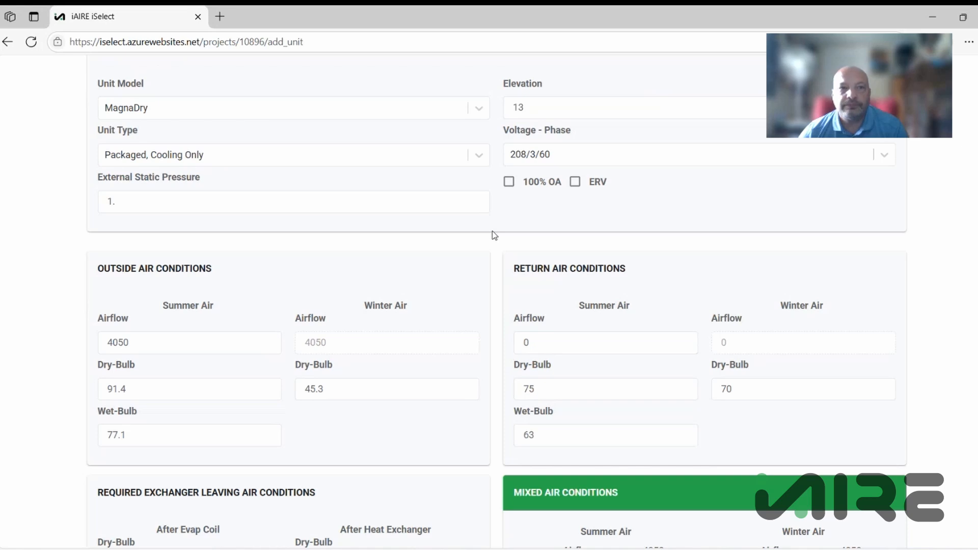
- Set the summer airflow in the outside air conditions to 2000
scroll(495, 235, "down", 1)
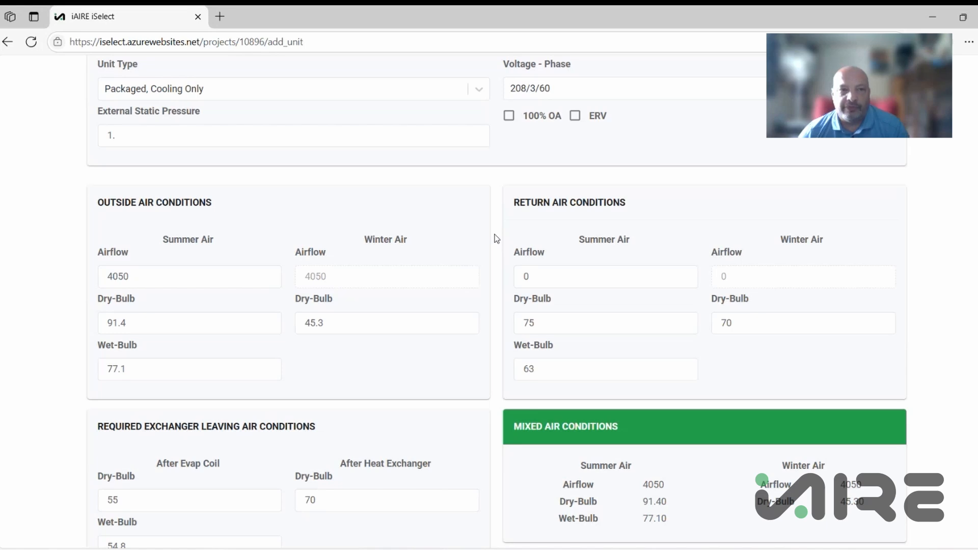
left_click(175, 274)
key("BackSpace")
key("BackSpace")
key("BackSpace")
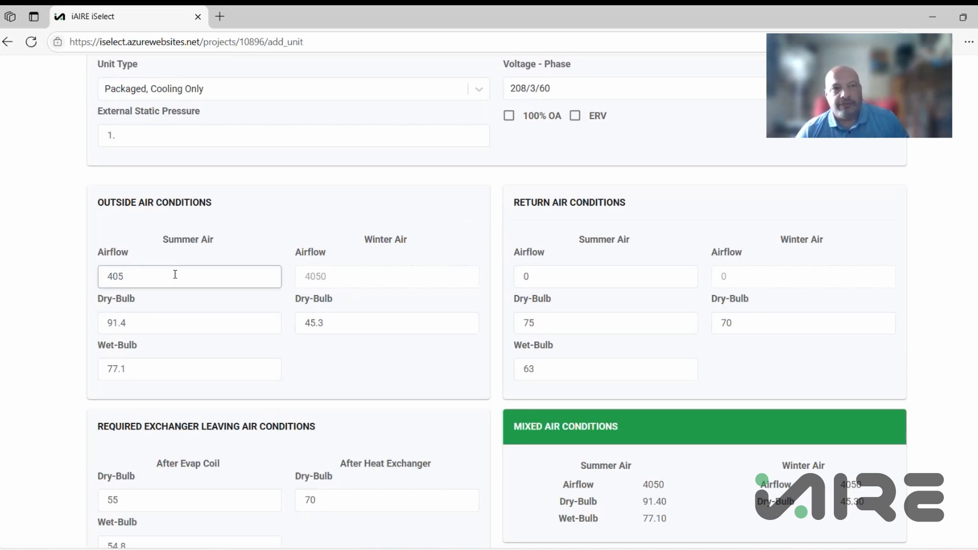
key("BackSpace")
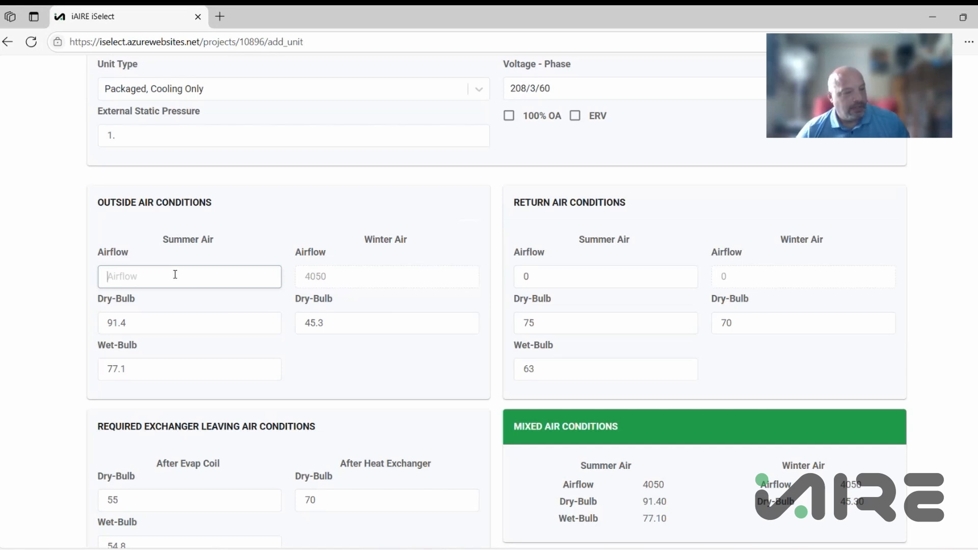
type("200")
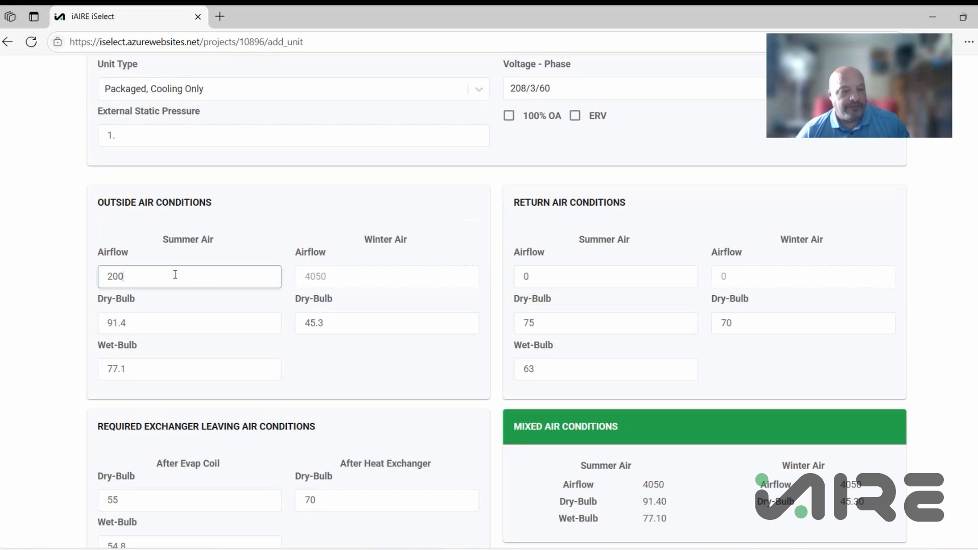
type("0")
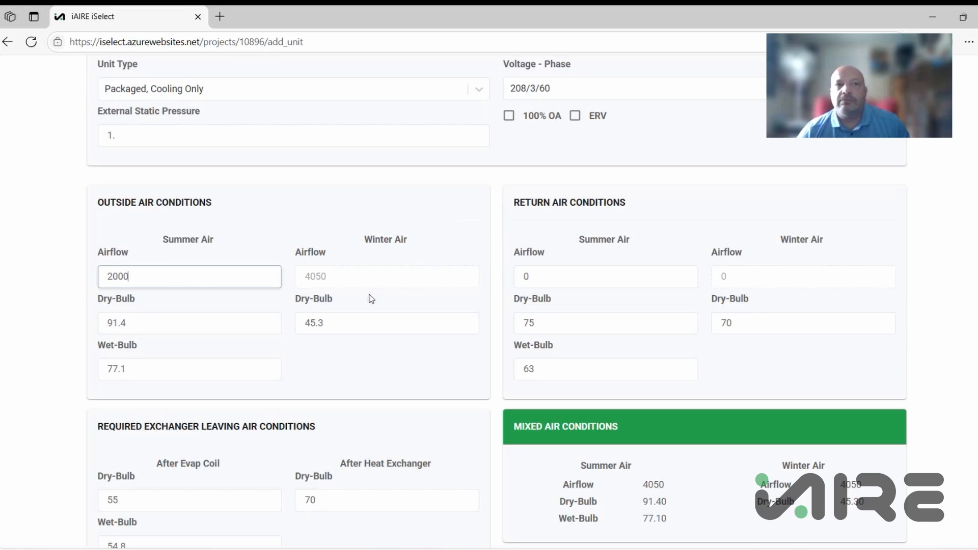
- Set the summer airflow in the return air conditions to 2000
left_click(551, 278)
key("BackSpace")
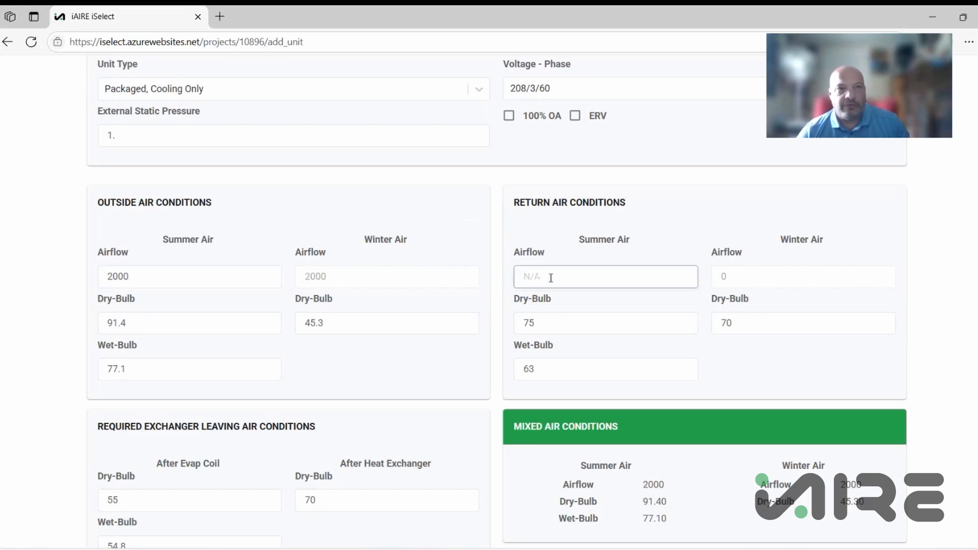
type("2000")
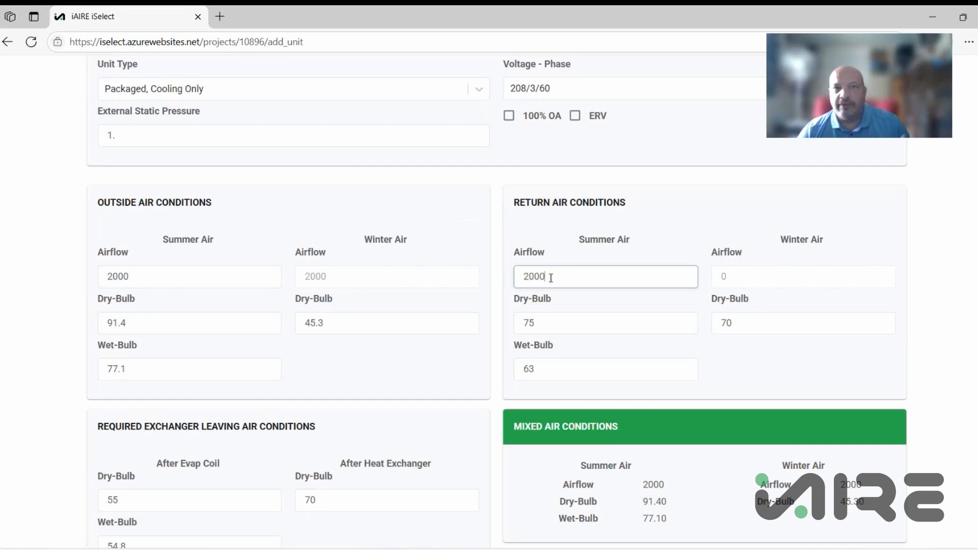
left_click(499, 281)
- Set the summer dry-bulb temperature in the outside air conditions to 92
scroll(499, 279, "down", 3)
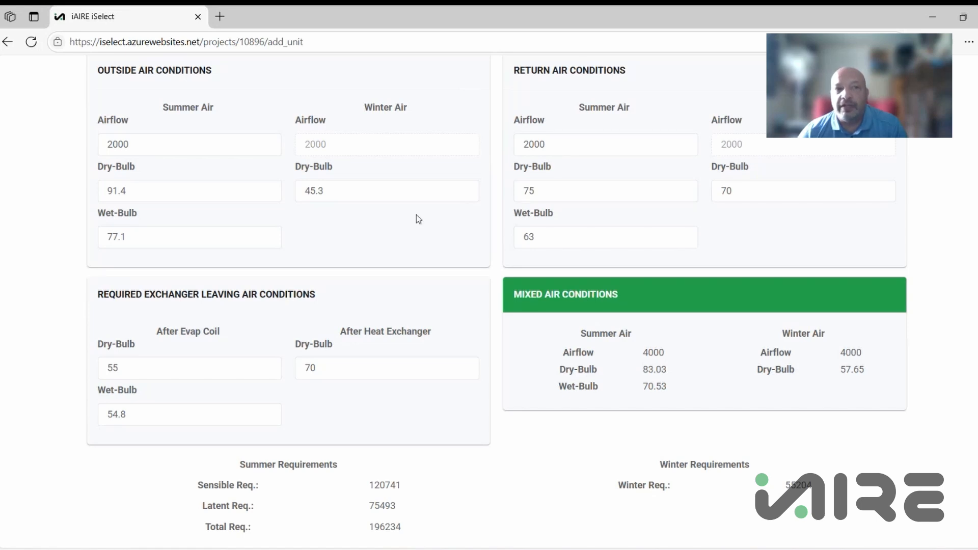
left_click(138, 190)
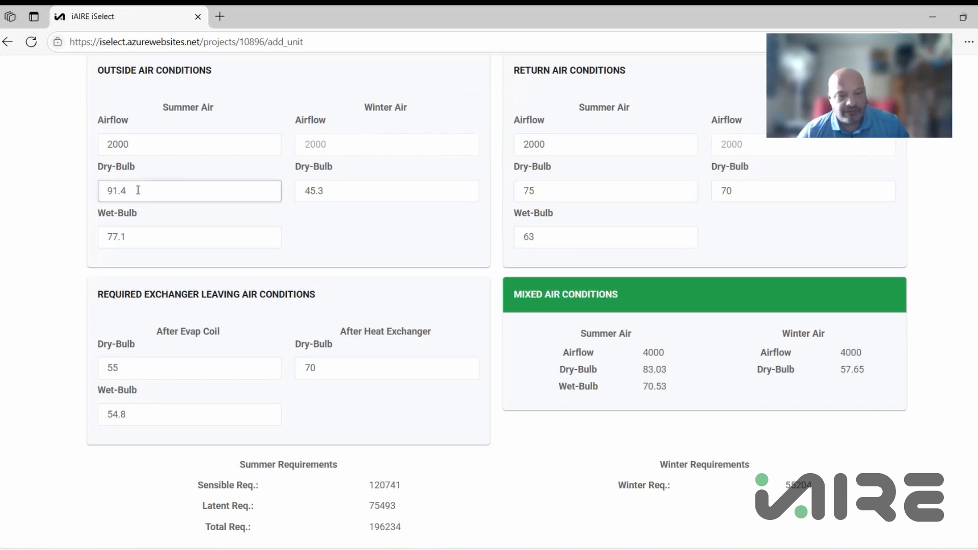
key("BackSpace")
key("BackSpace")
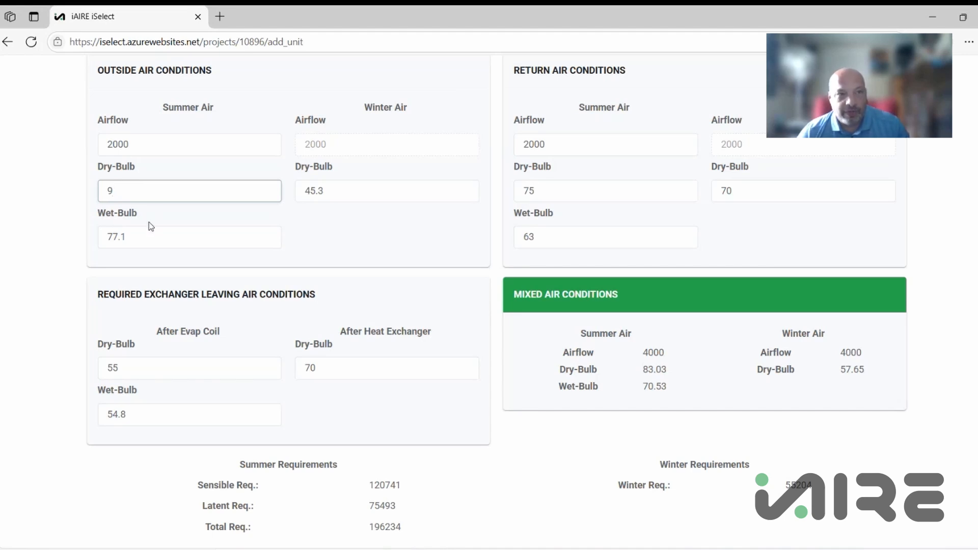
type("2")
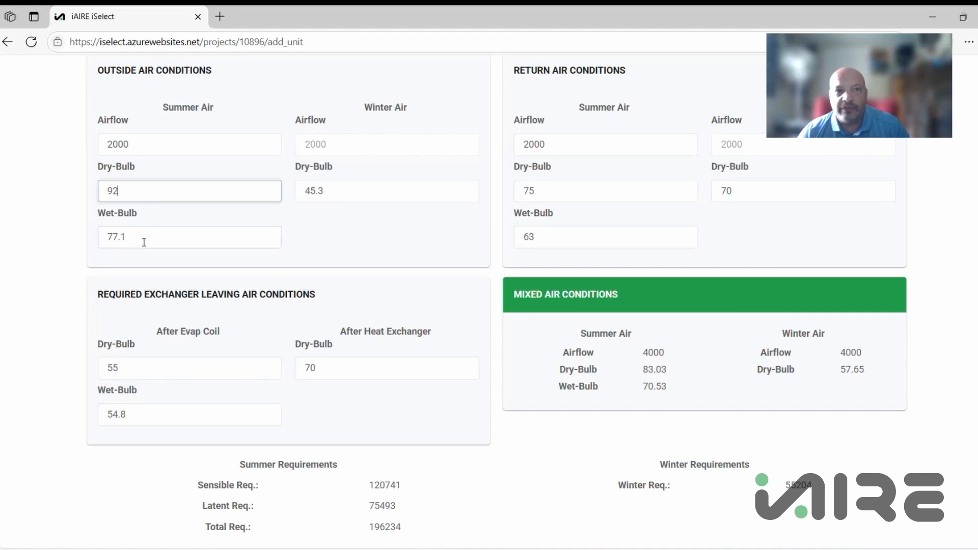
- Set the summer wet-bulb temperature in the outside air conditions to 78
left_click(144, 238)
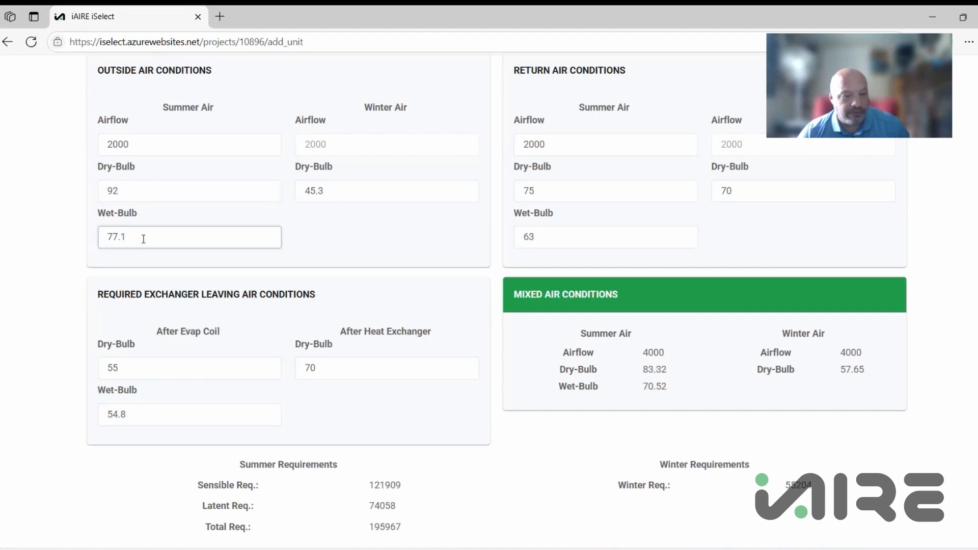
key("BackSpace")
key("BackSpace")
key("BackSpace")
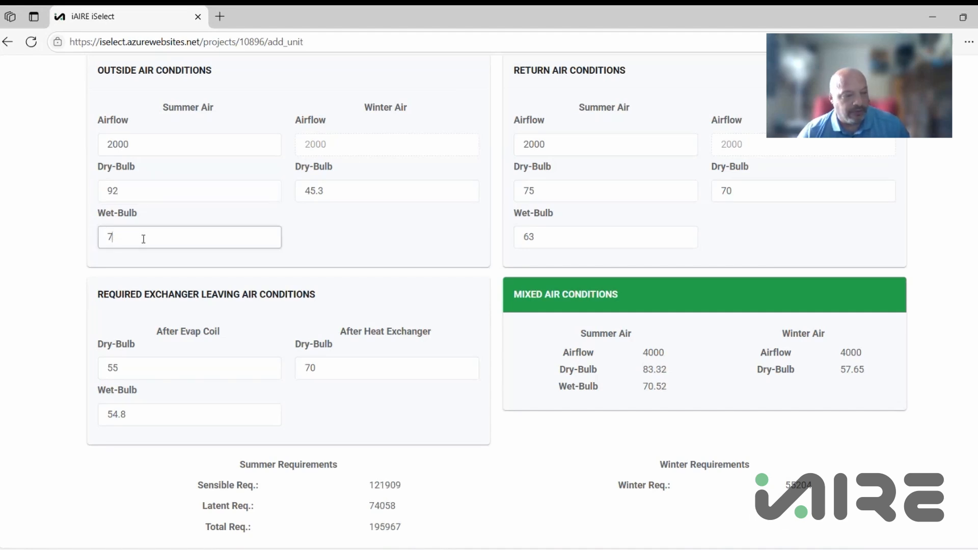
type("8")
left_click(397, 243)
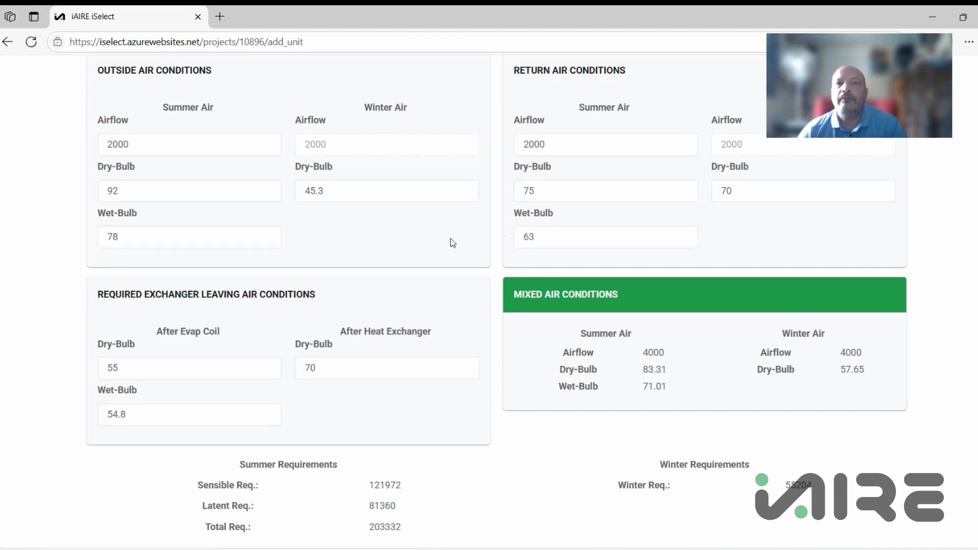
- List the possible units for these conditions and compare their leaving air temperatures with the required exchanger leaving air conditions
scroll(496, 234, "down", 1)
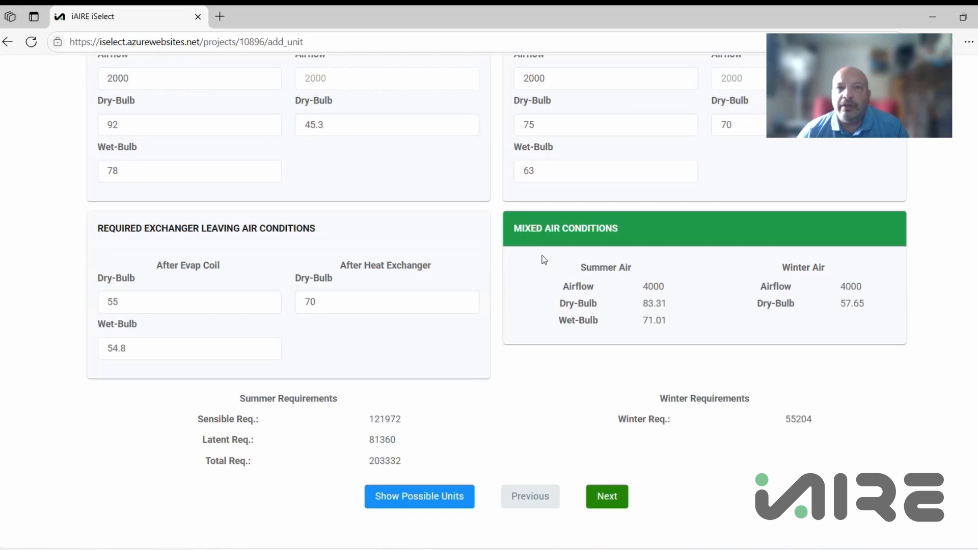
scroll(508, 228, "up", 1)
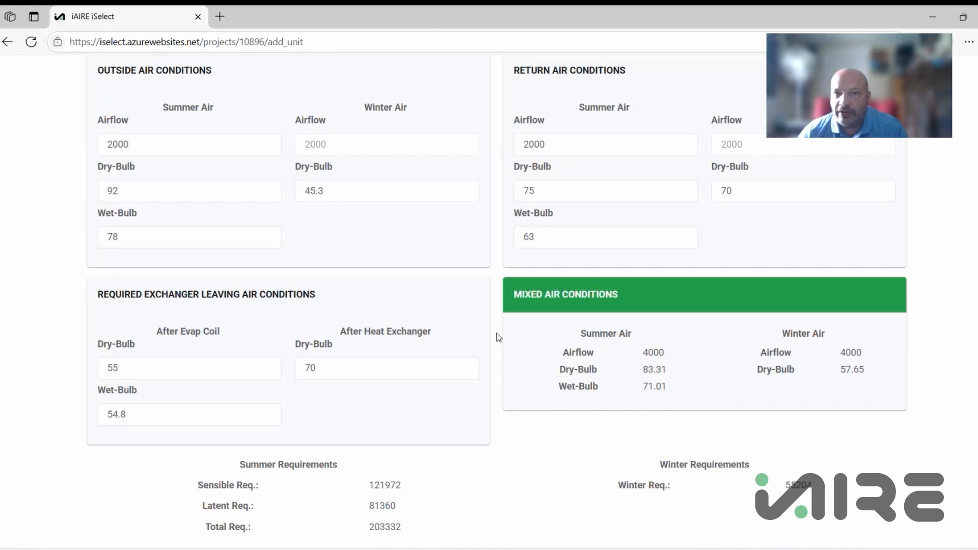
scroll(498, 337, "down", 1)
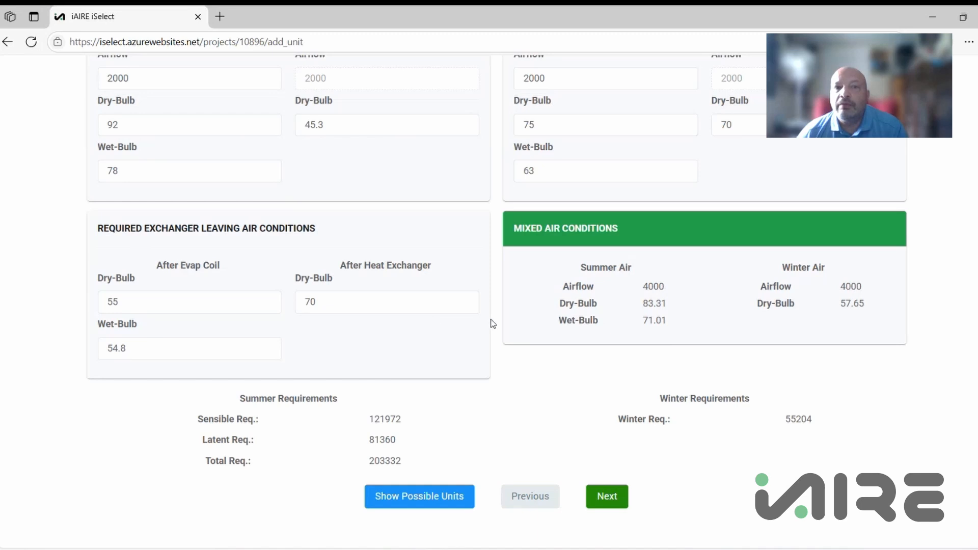
left_click(421, 496)
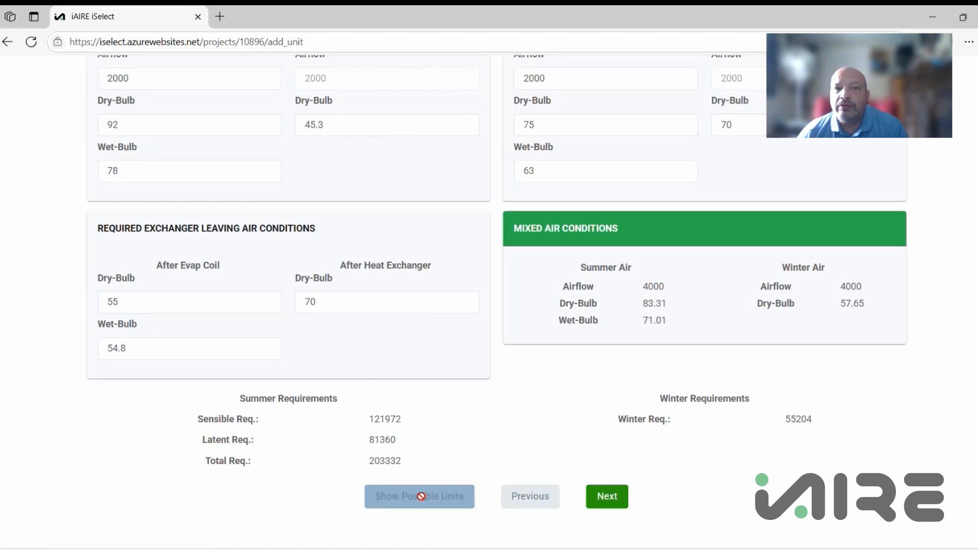
scroll(445, 457, "down", 4)
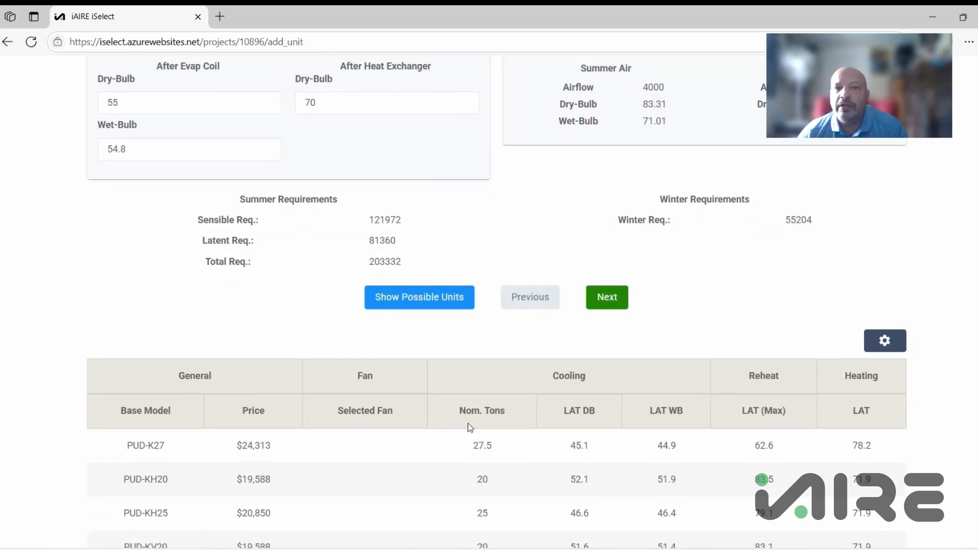
scroll(470, 427, "down", 3)
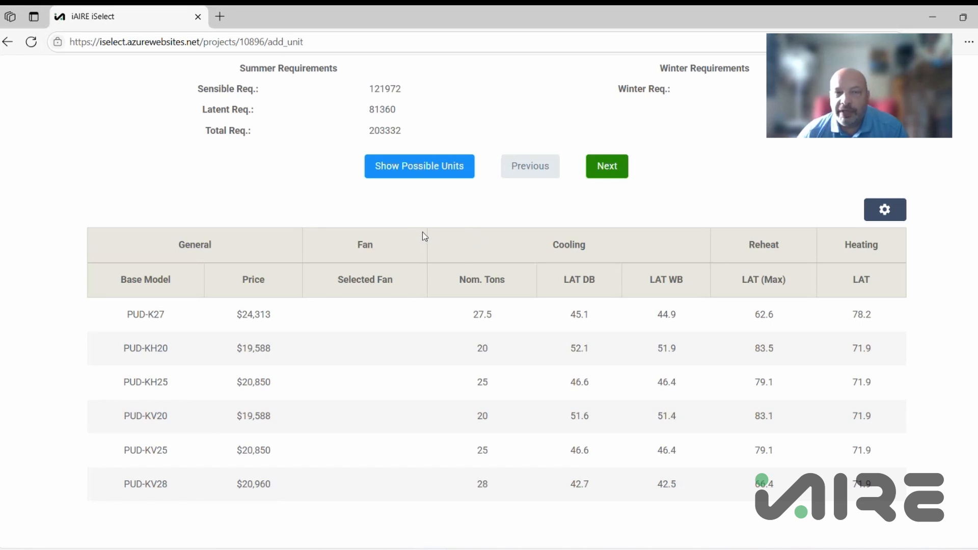
scroll(451, 237, "up", 4)
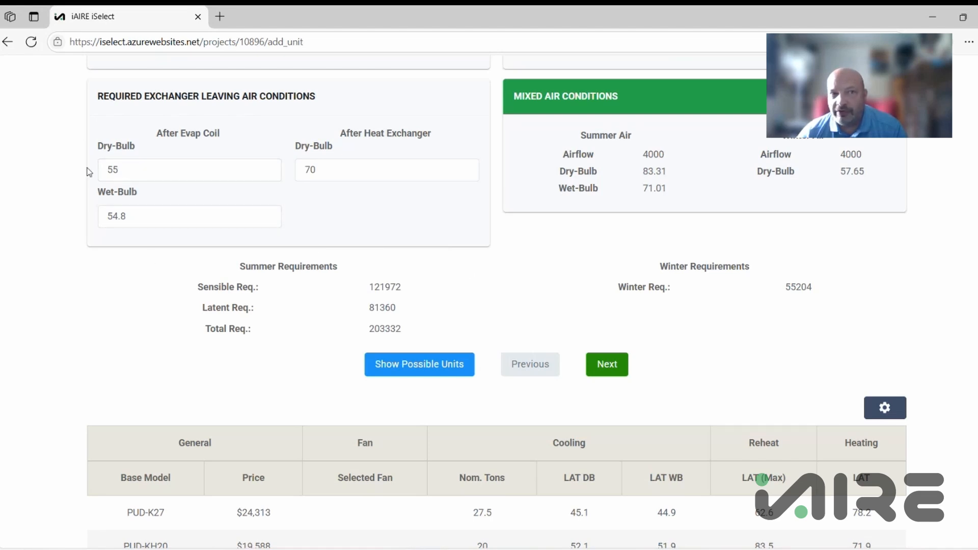
scroll(518, 289, "down", 4)
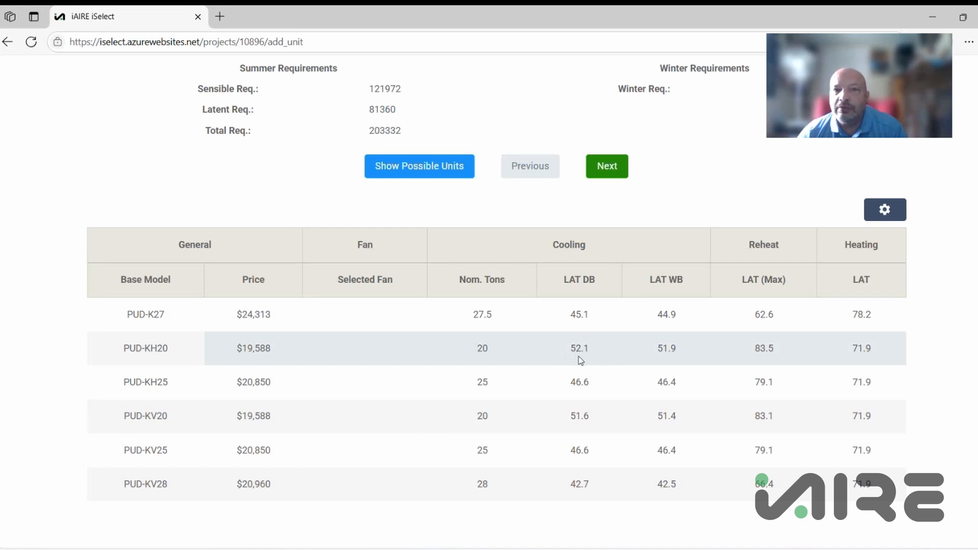
- Set the required leaving air conditions after the evap coil to 57 dry-bulb and 56.9 wet-bulb, and dismiss the validation message
scroll(522, 364, "up", 4)
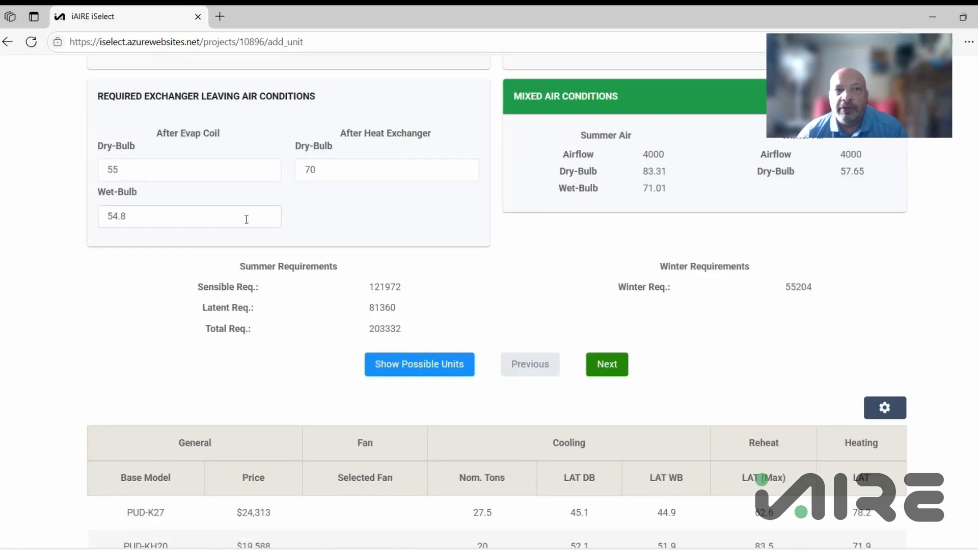
left_click(163, 172)
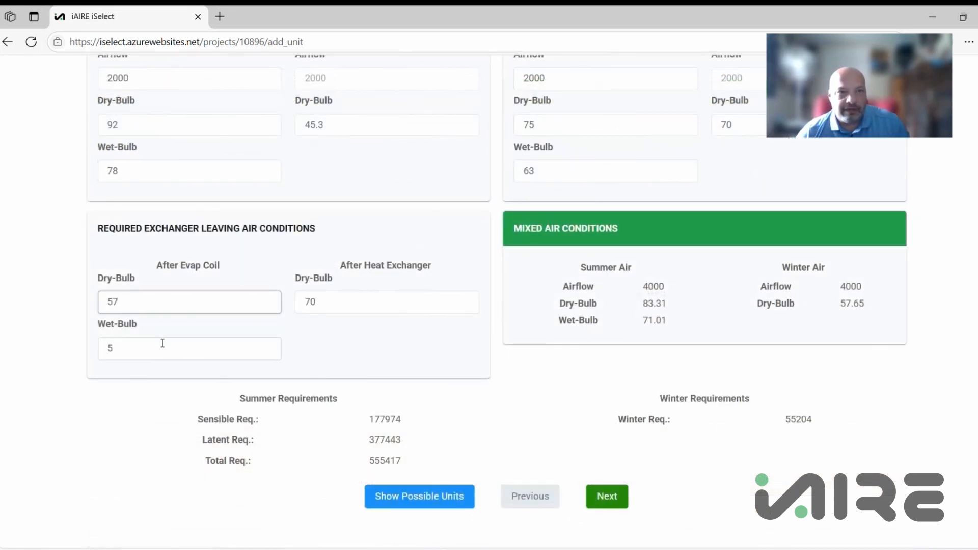
left_click(160, 350)
left_click(159, 350)
key("BackSpace")
key("BackSpace")
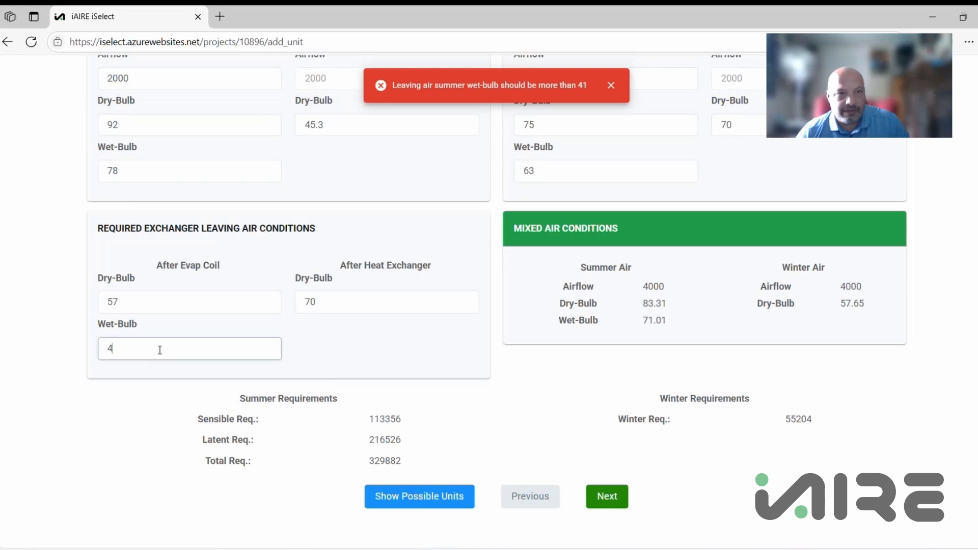
type("56")
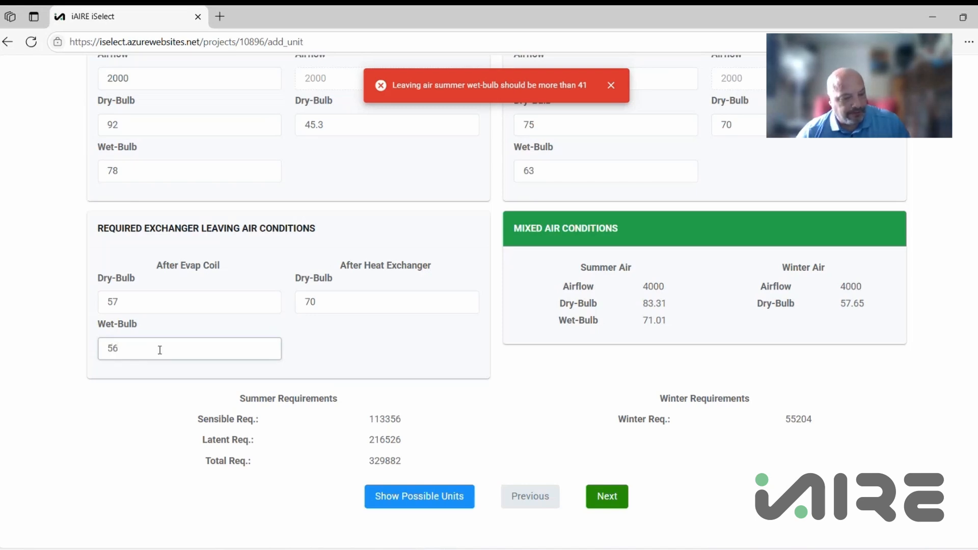
type(".9")
left_click(392, 369)
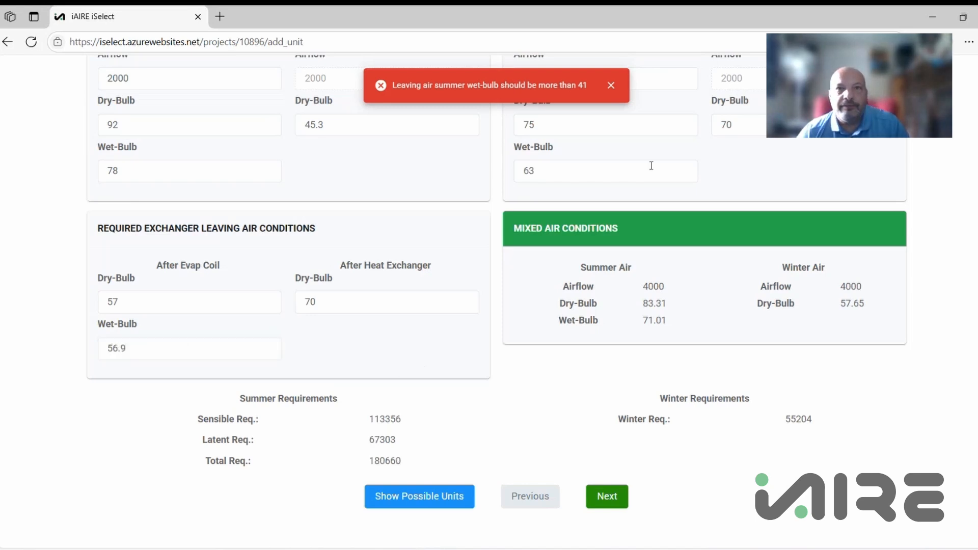
left_click(611, 85)
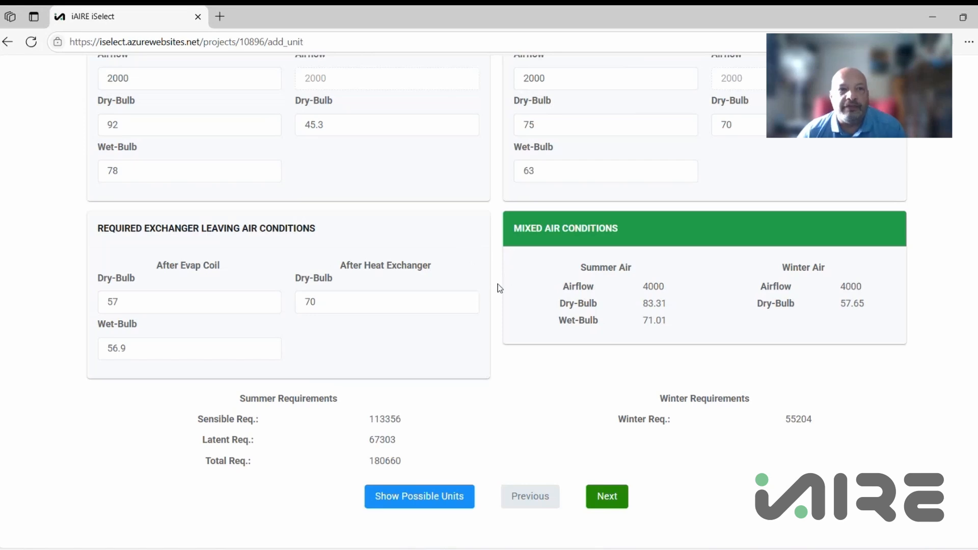
- Regenerate the list of possible units for the changed coil conditions and review their tonnage, prices and leaving air temperatures
left_click(408, 498)
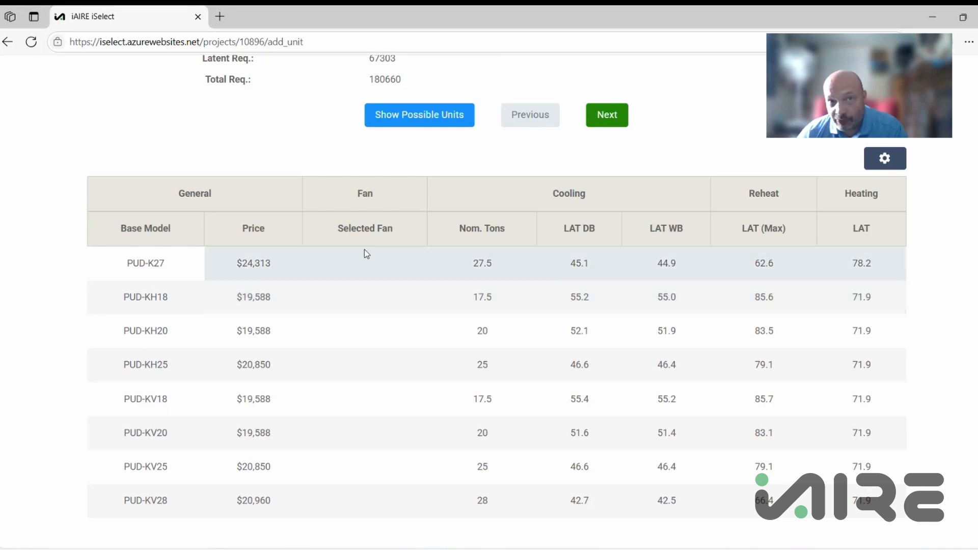
scroll(365, 249, "up", 5)
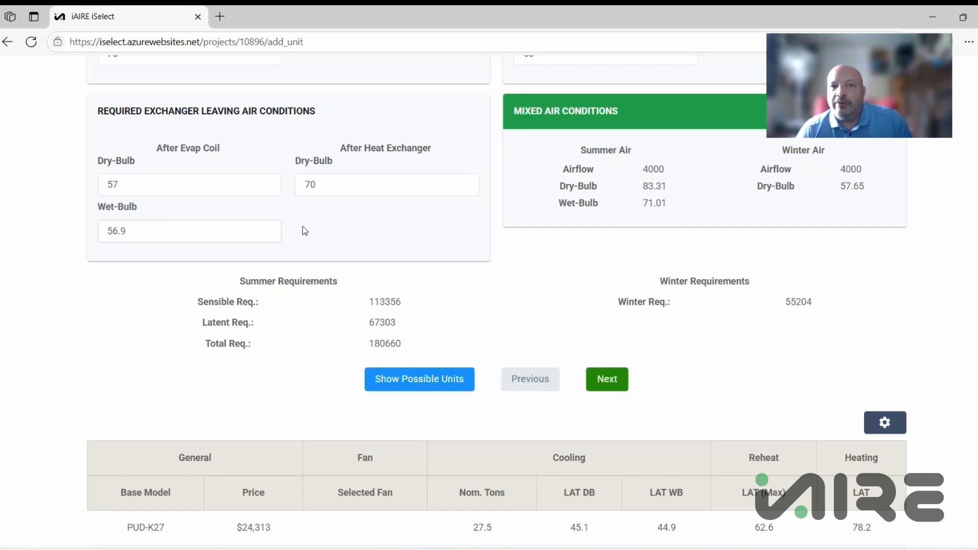
scroll(452, 279, "down", 3)
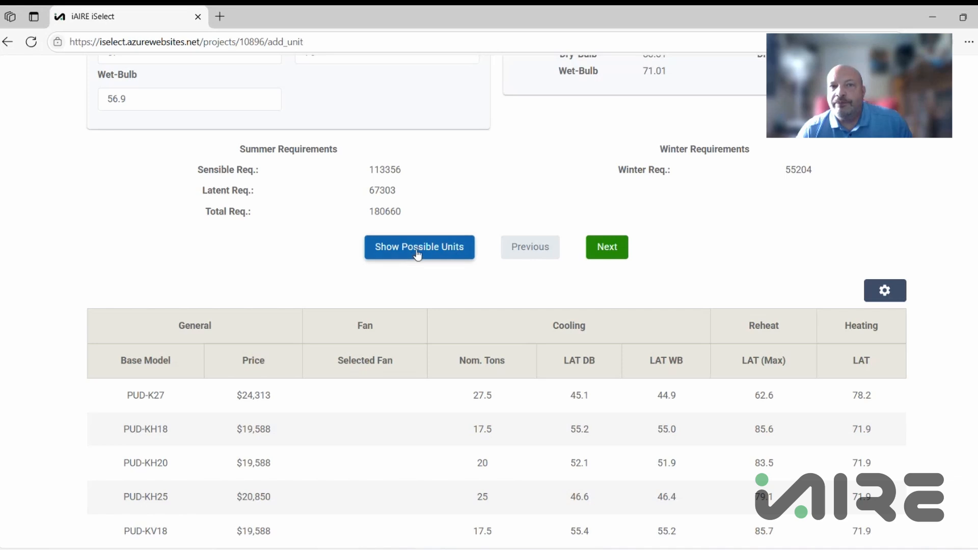
scroll(490, 190, "down", 1)
scroll(490, 190, "down", 3)
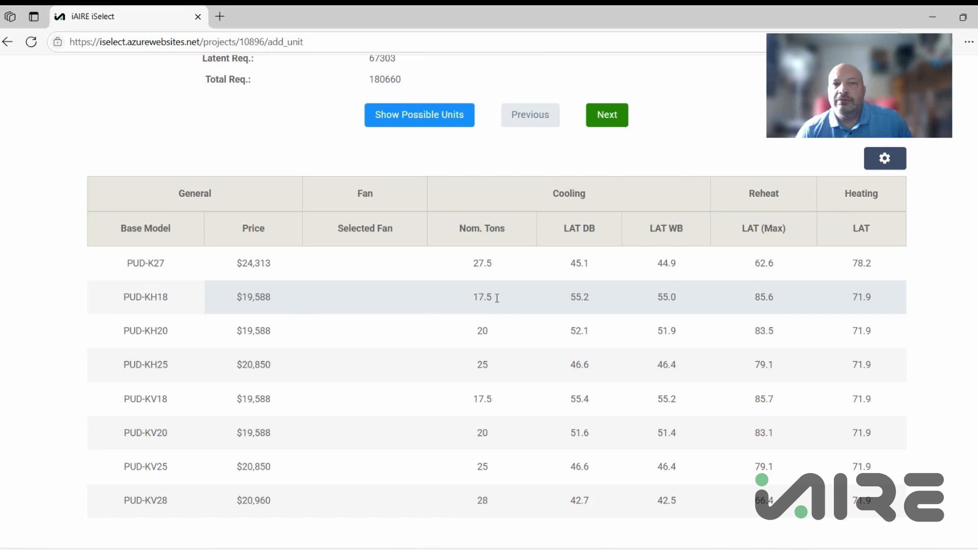
- Turn on the ERV option for the unit and add the 30H high-airflow ERV model to the project
scroll(509, 311, "up", 10)
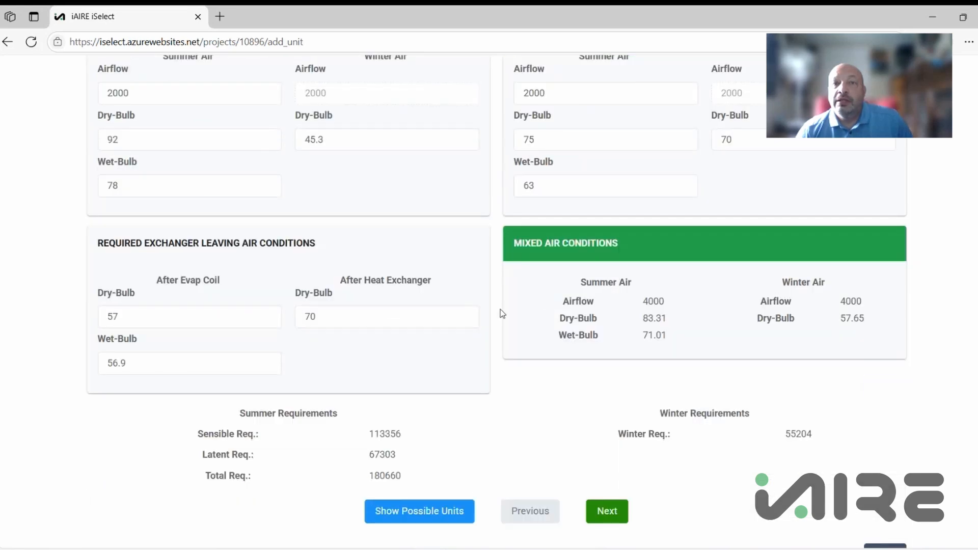
scroll(502, 315, "up", 3)
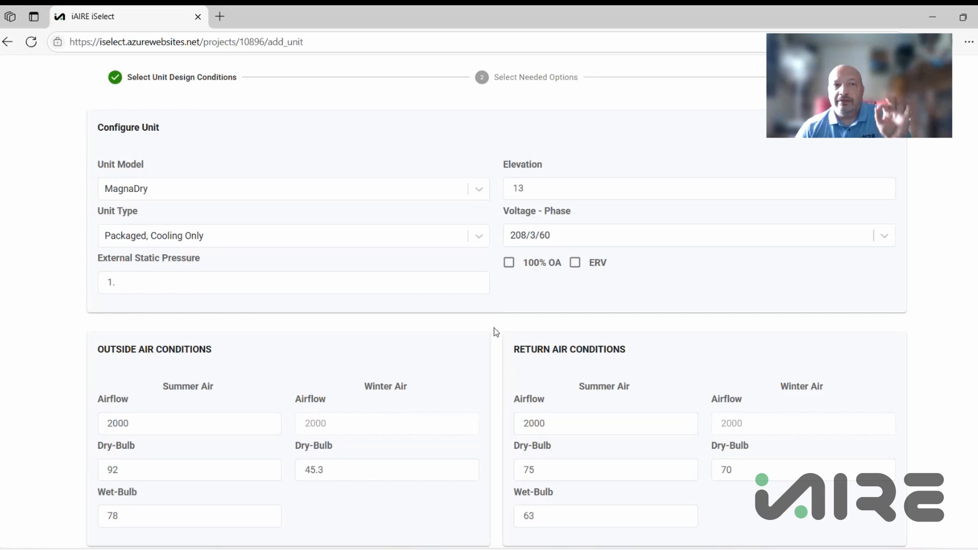
scroll(497, 334, "down", 4)
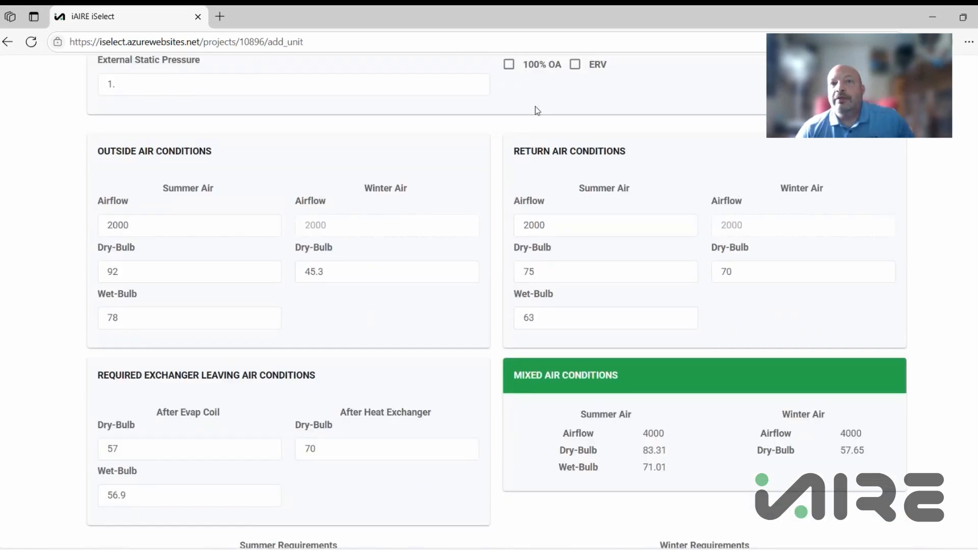
left_click(575, 65)
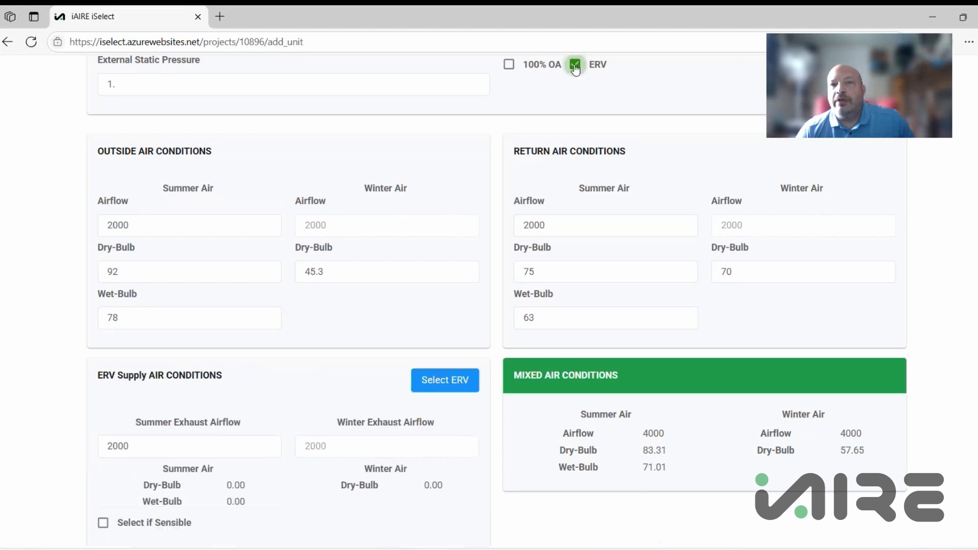
scroll(511, 195, "down", 3)
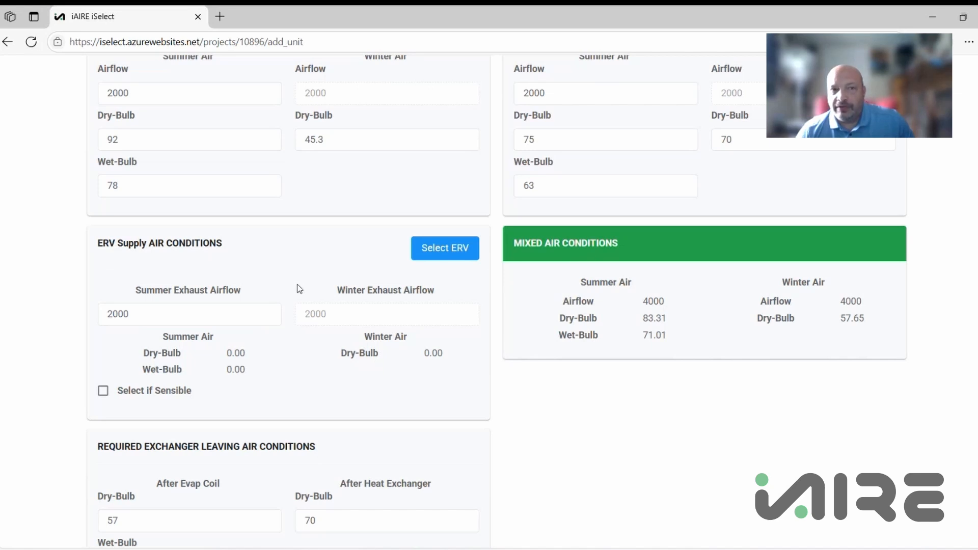
left_click(441, 258)
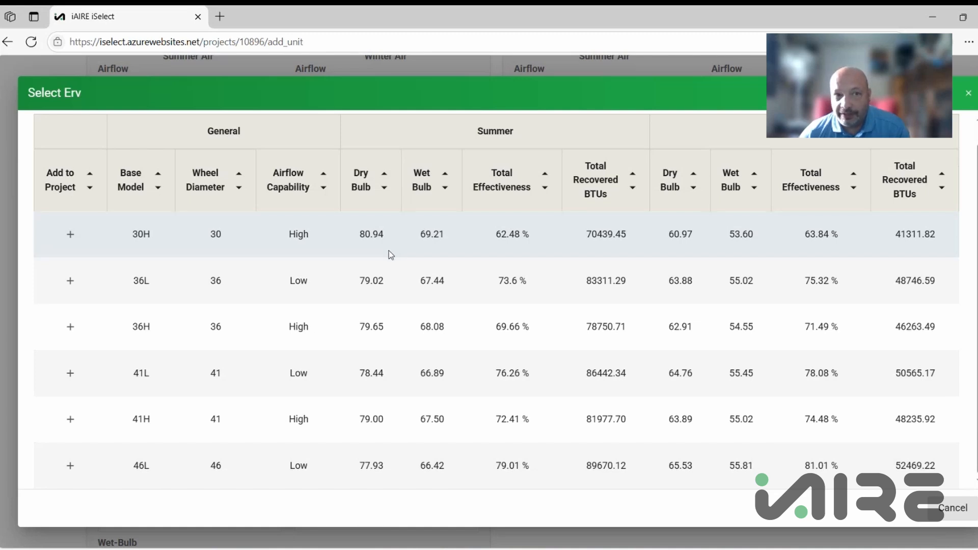
left_click(70, 236)
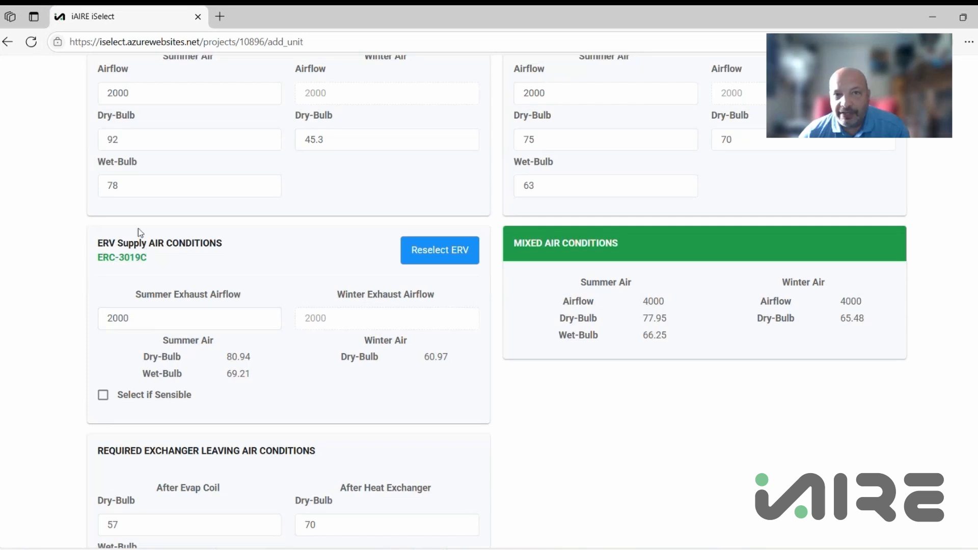
- Review the summer and winter requirements and the mixed air conditions with the ERV applied
scroll(516, 306, "down", 4)
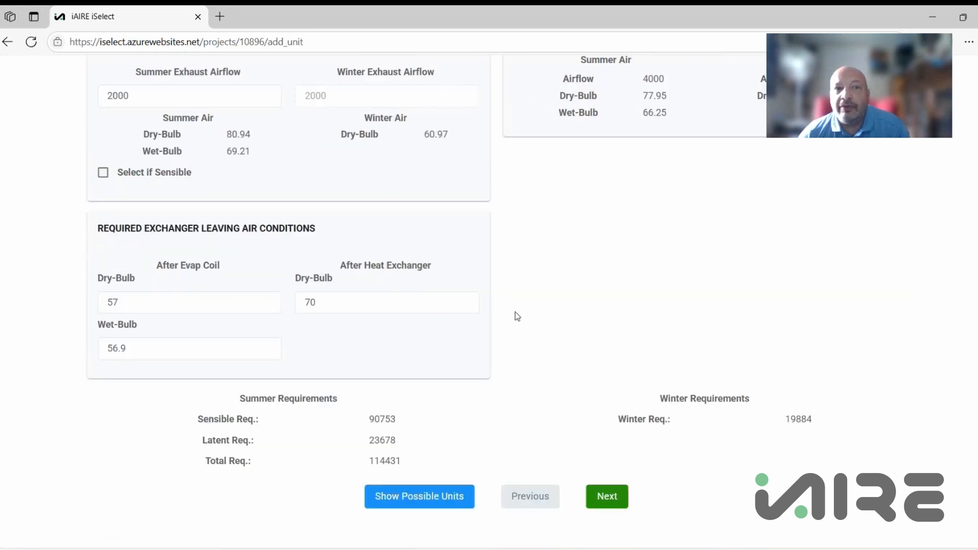
scroll(516, 311, "up", 4)
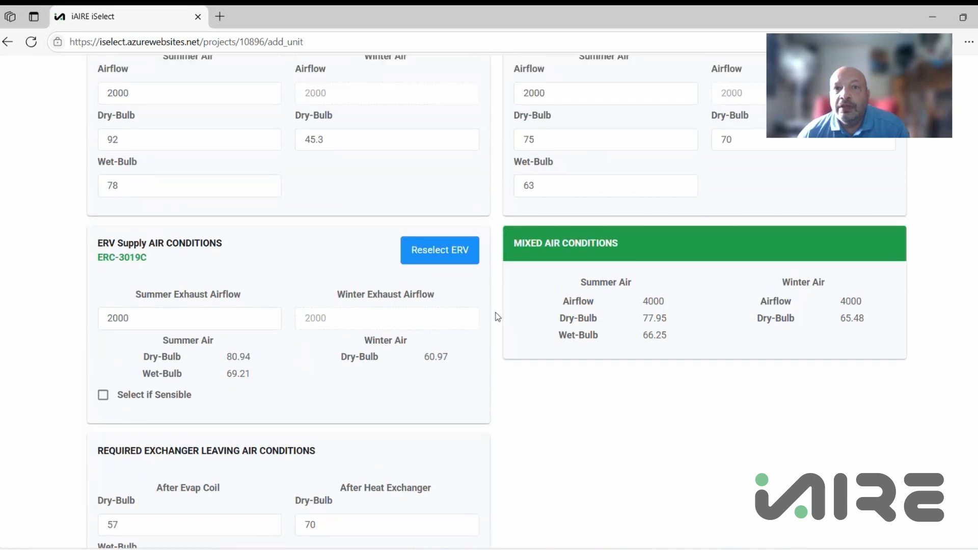
scroll(495, 311, "up", 5)
scroll(494, 309, "down", 3)
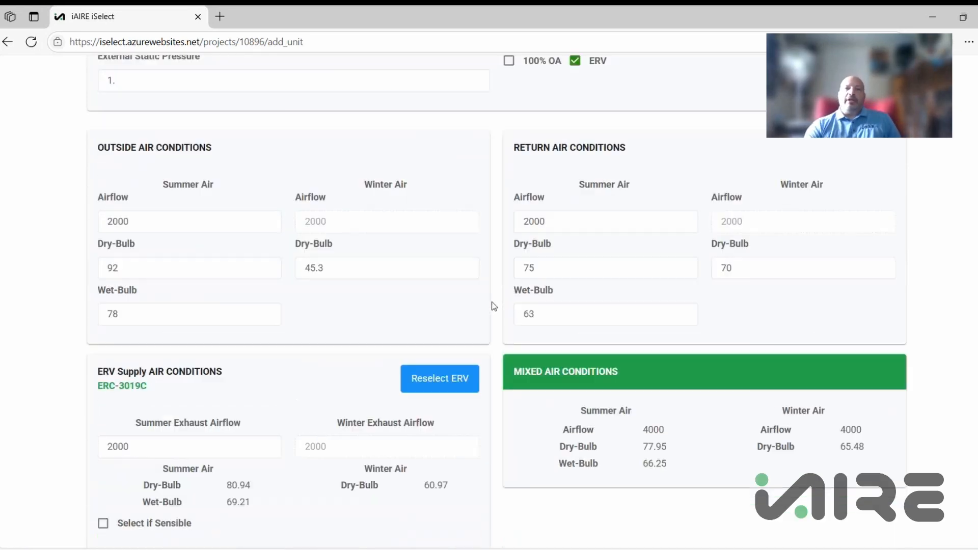
- Advance to the needed options stage of the unit selection and look over the available unit and ERV options
scroll(494, 305, "down", 6)
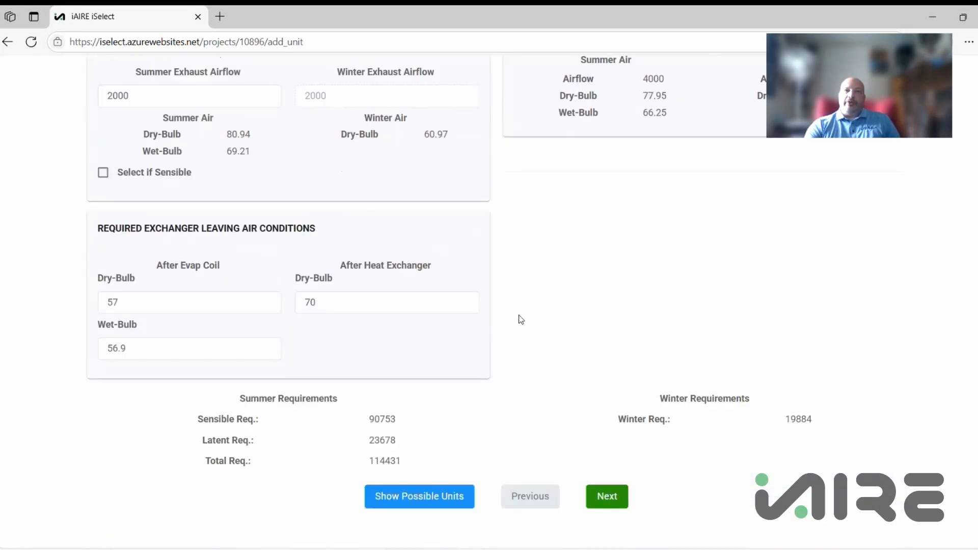
scroll(518, 315, "up", 1)
scroll(505, 304, "up", 1)
scroll(498, 247, "down", 2)
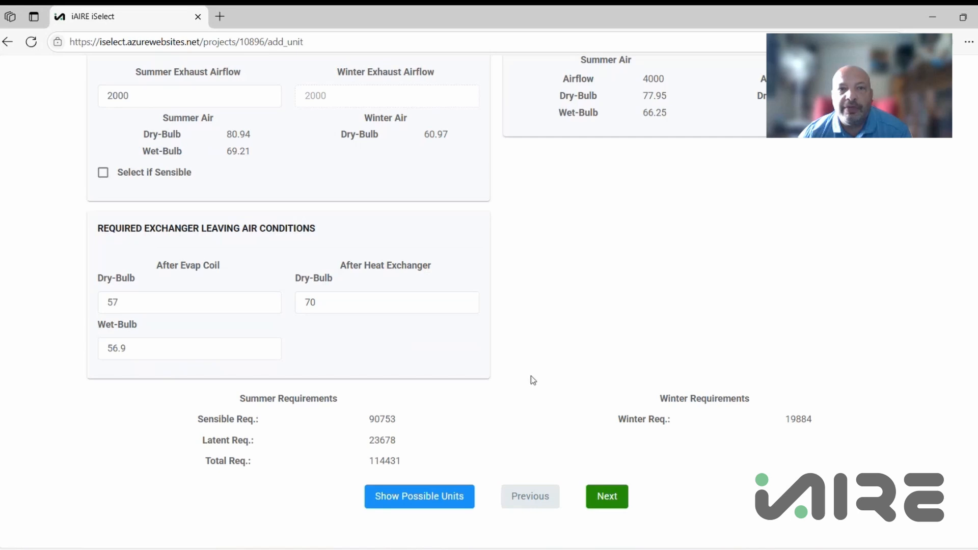
left_click(610, 502)
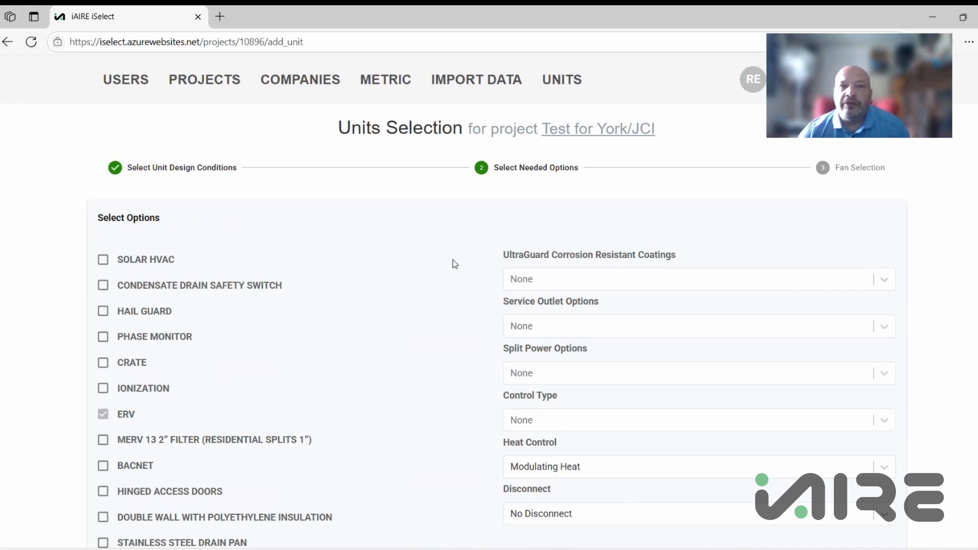
scroll(455, 263, "down", 1)
scroll(455, 263, "down", 7)
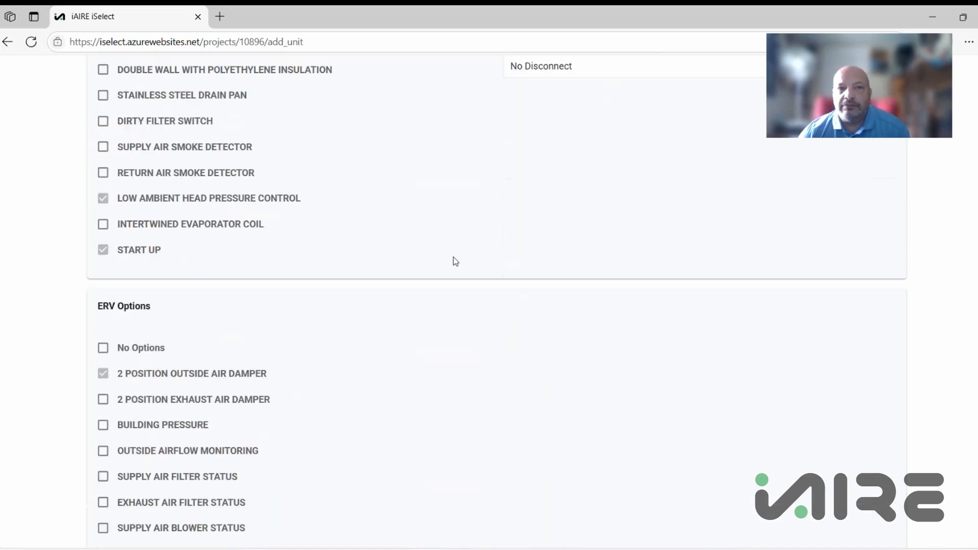
scroll(455, 262, "up", 6)
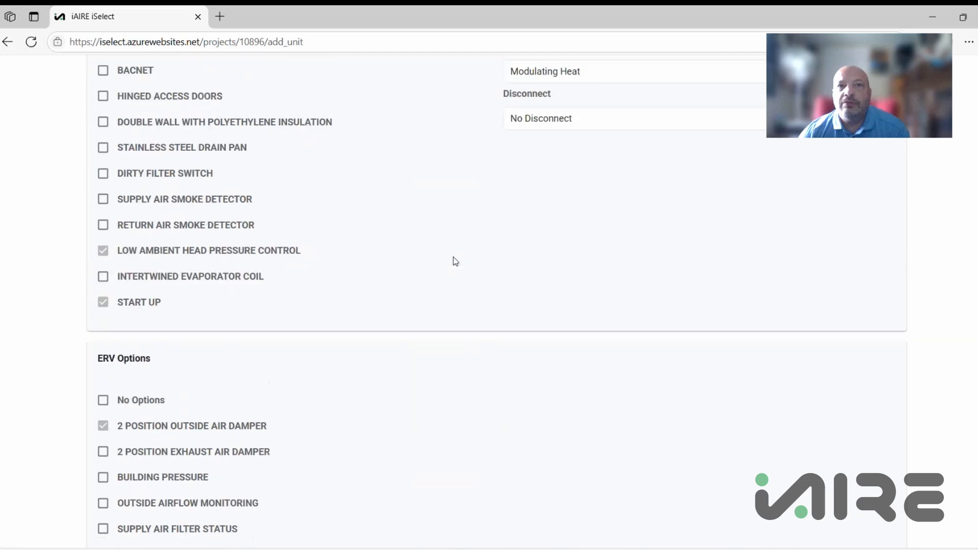
scroll(455, 261, "up", 1)
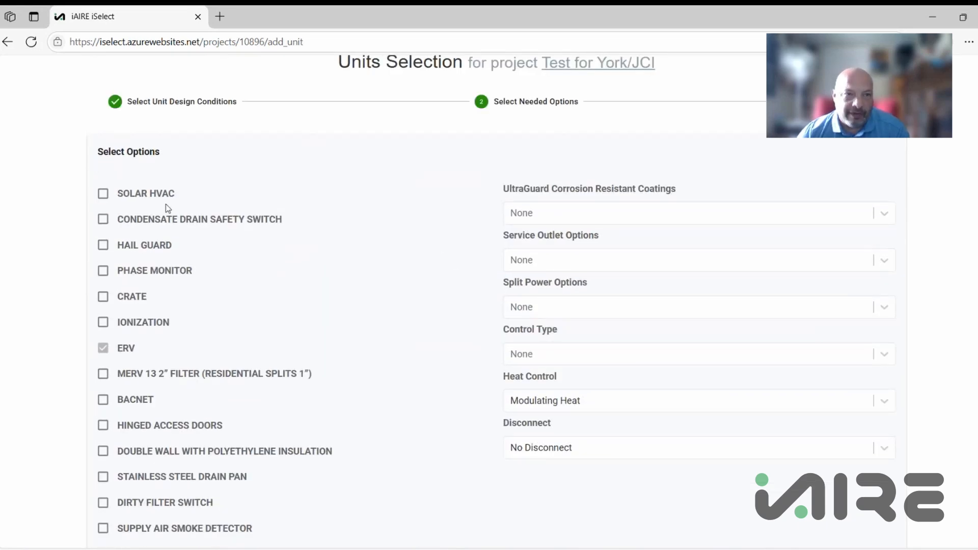
- Add the stainless steel drain pan, BACnet and return air smoke detector options to the unit
scroll(166, 204, "down", 1)
scroll(164, 204, "down", 1)
scroll(164, 205, "up", 1)
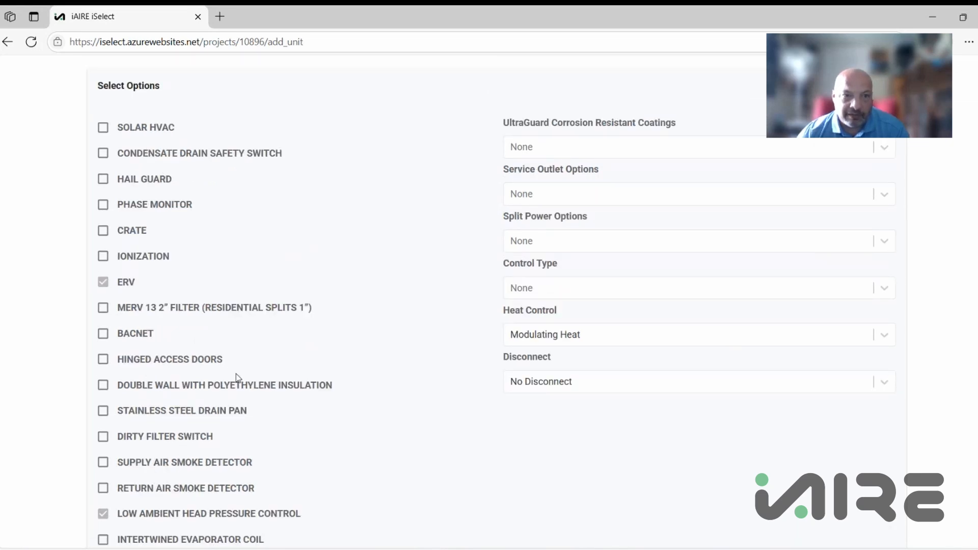
left_click(103, 412)
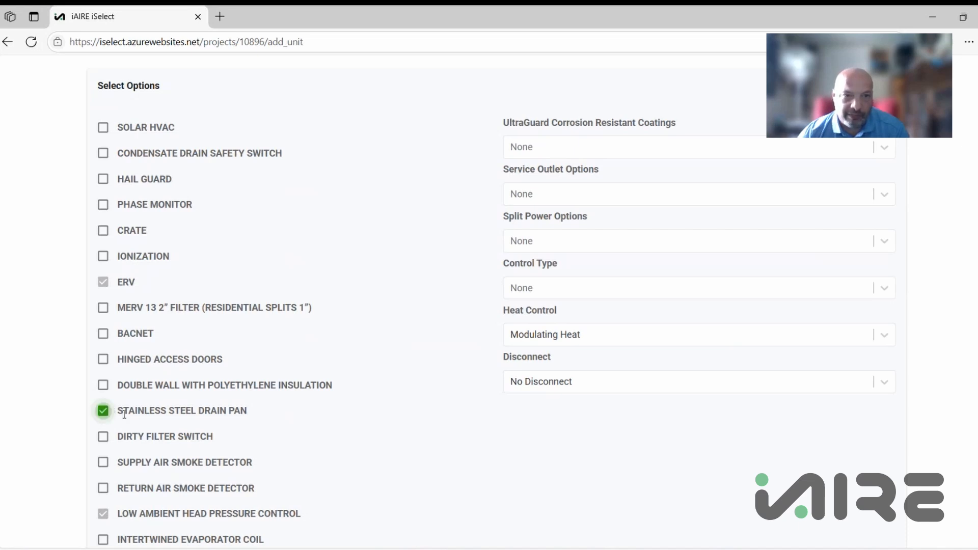
left_click(103, 335)
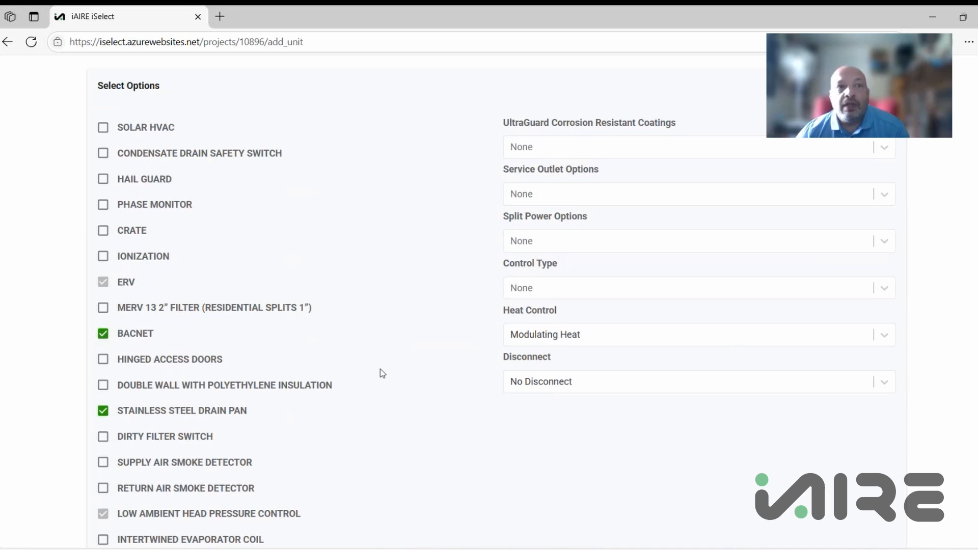
scroll(382, 373, "up", 2)
scroll(382, 373, "down", 4)
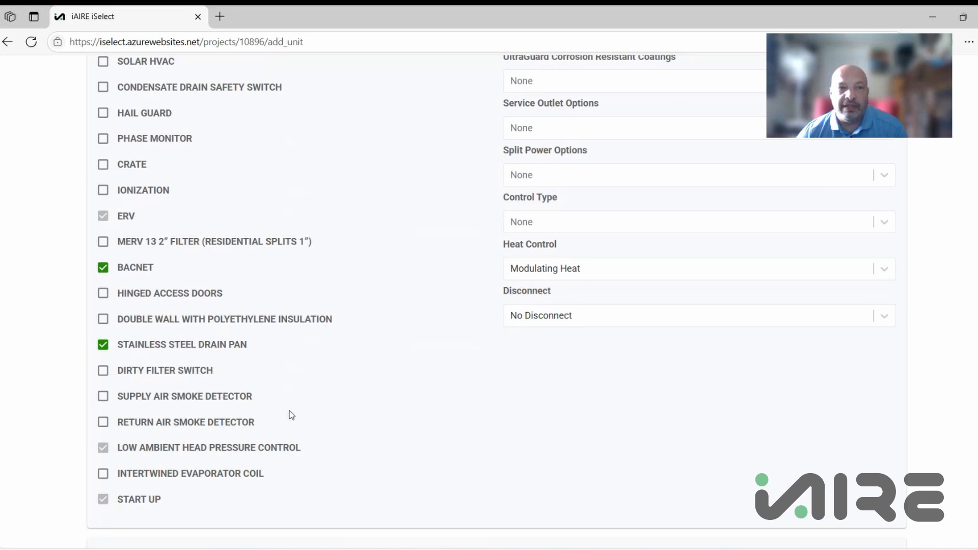
left_click(103, 423)
scroll(396, 375, "up", 1)
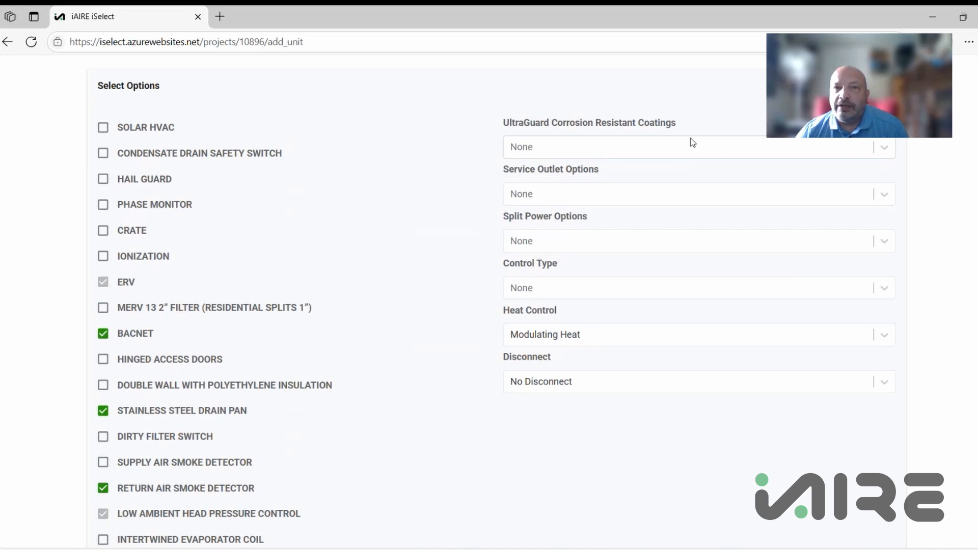
- Set the UltraGuard coating to ALL COILS CORROSION RESISTANT COATING and check the service outlet choices without selecting one
left_click(885, 150)
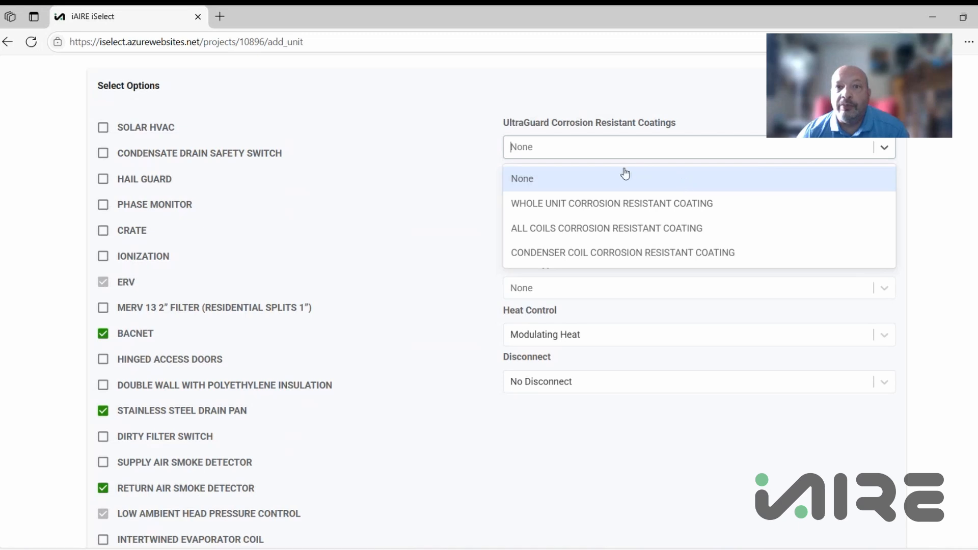
left_click(613, 228)
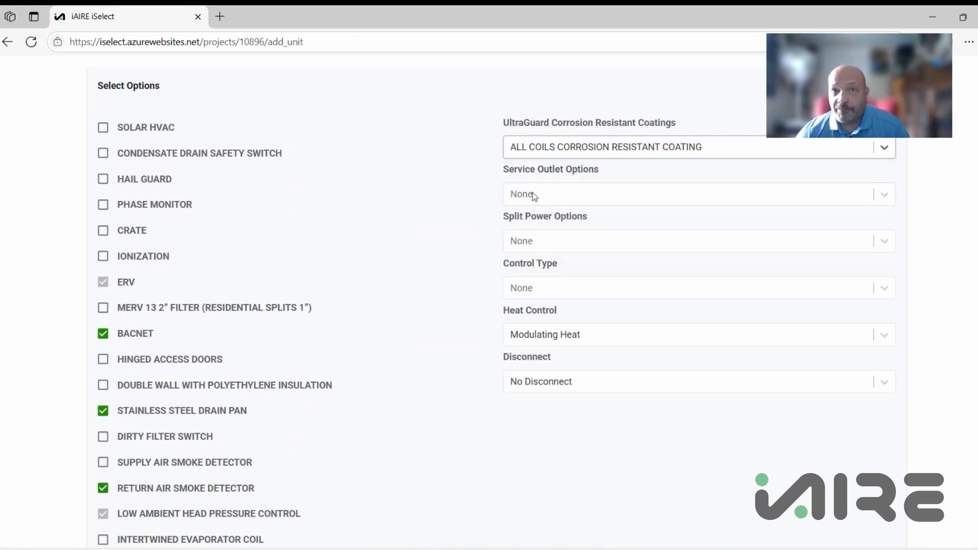
left_click(885, 196)
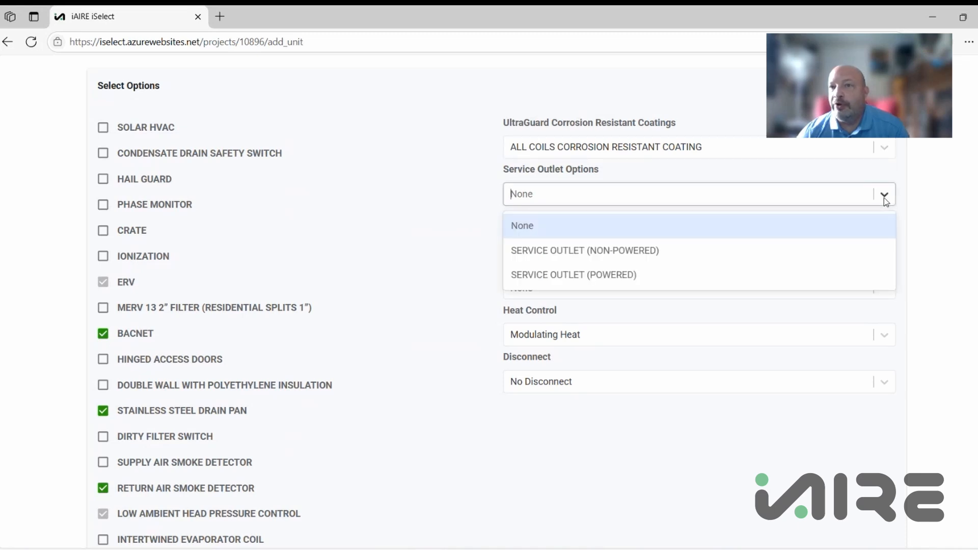
left_click(885, 197)
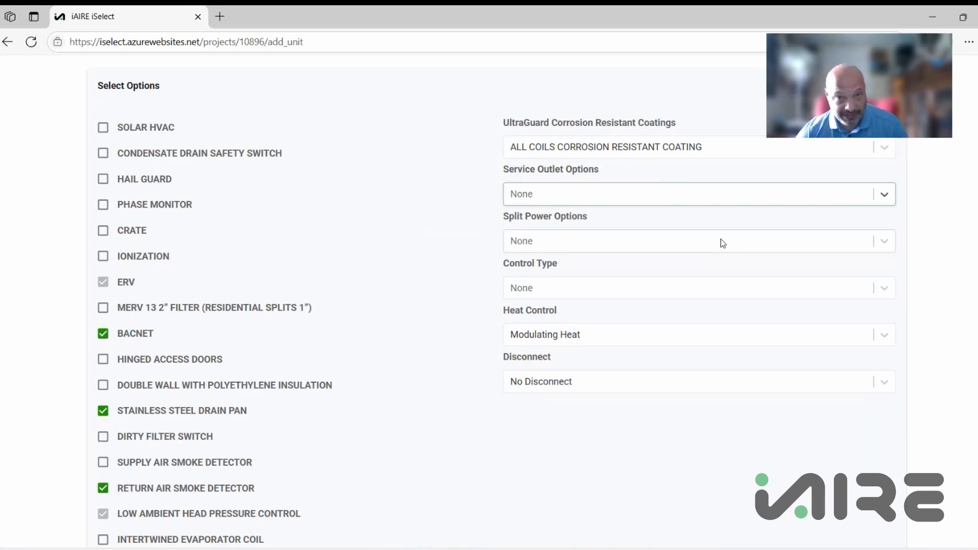
- Set the unit's heat control to Staged Heat and its disconnect to Switch Disconnect
scroll(723, 243, "down", 2)
scroll(723, 243, "down", 2)
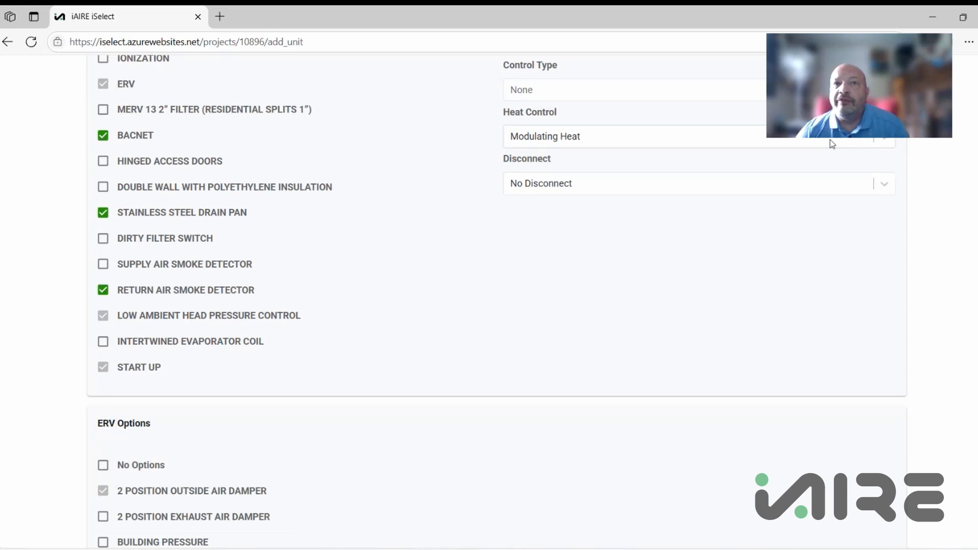
scroll(793, 148, "up", 1)
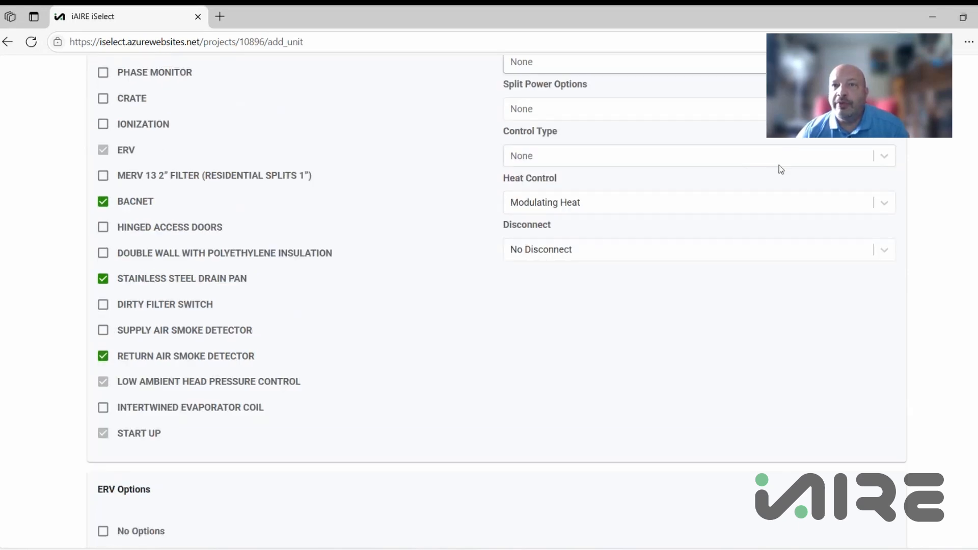
scroll(742, 157, "down", 1)
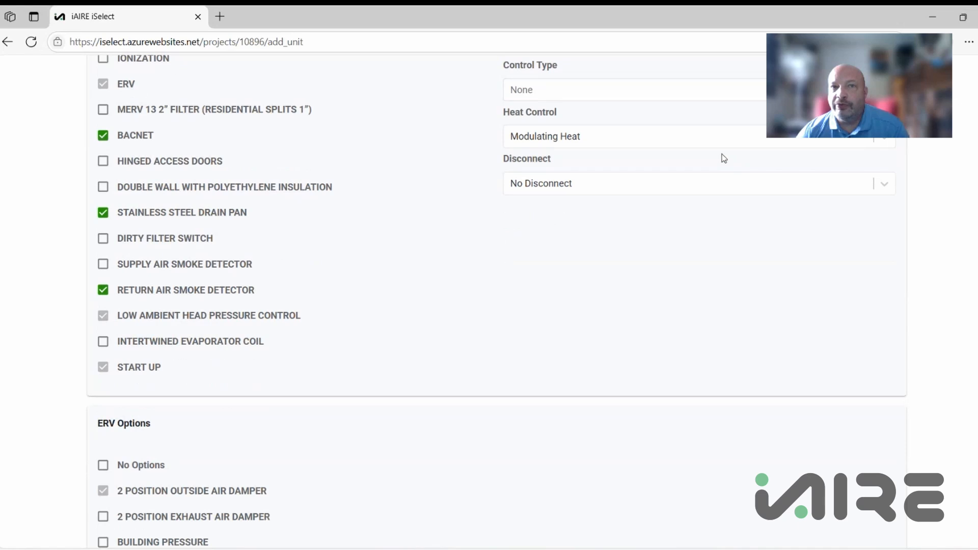
left_click(884, 142)
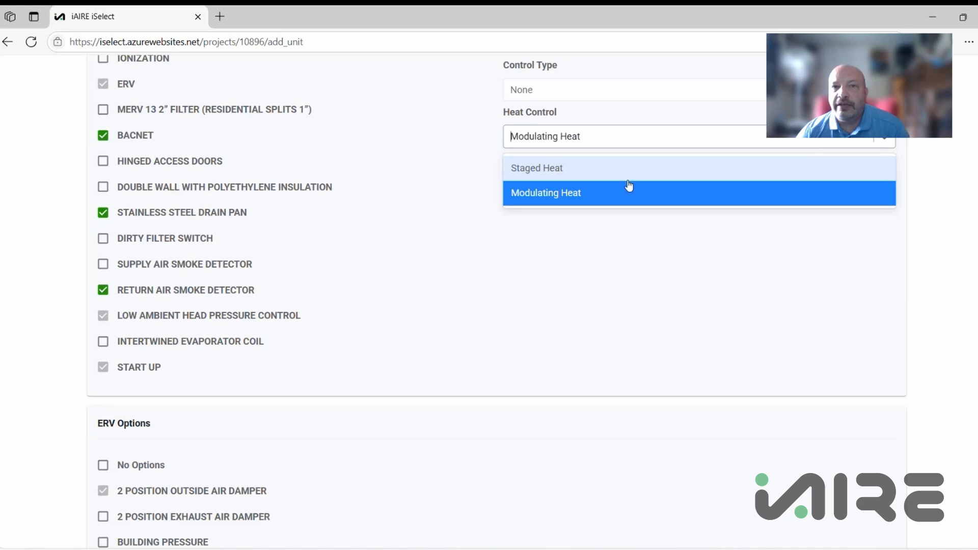
left_click(561, 175)
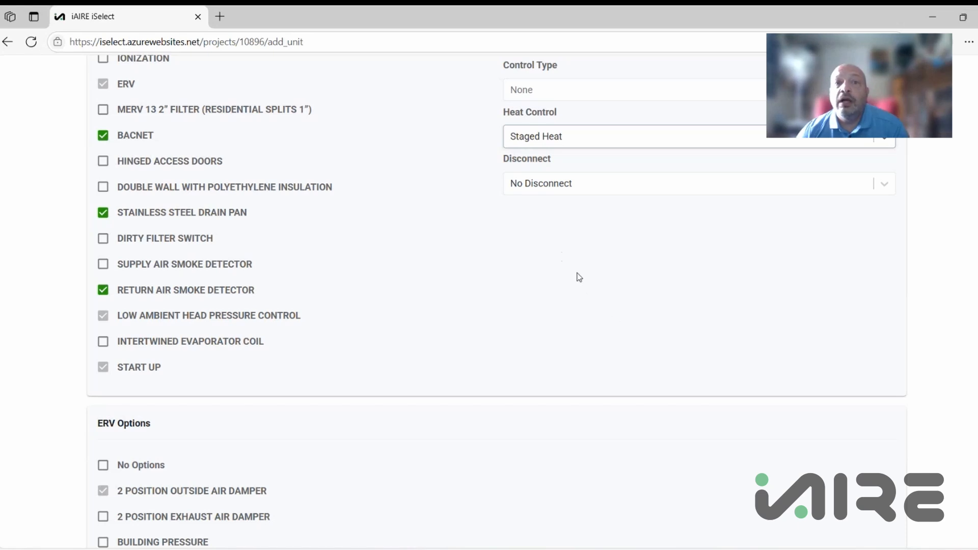
left_click(885, 188)
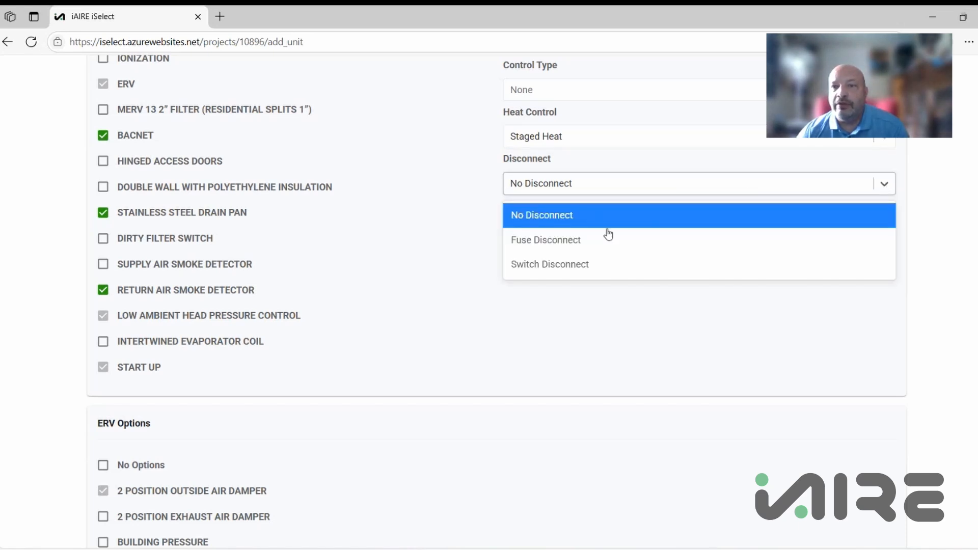
left_click(559, 264)
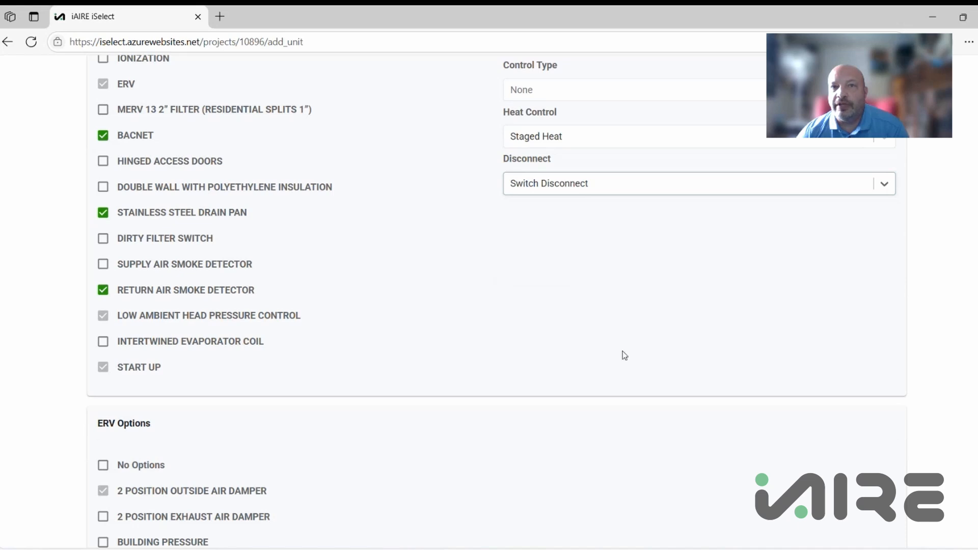
- Review the available control types and set the unit's control type to DAT CONTROL
scroll(627, 353, "up", 3)
scroll(551, 301, "down", 1)
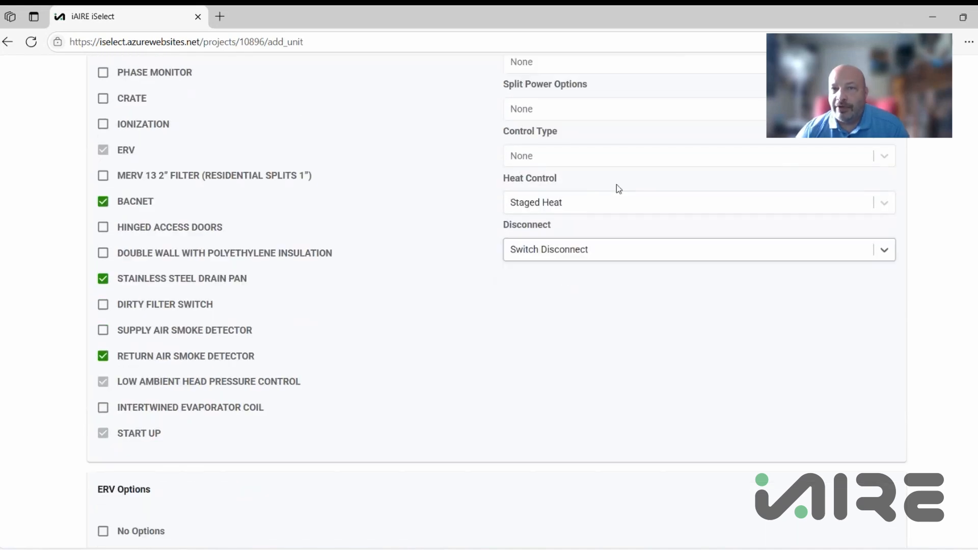
left_click(883, 156)
scroll(402, 211, "down", 1)
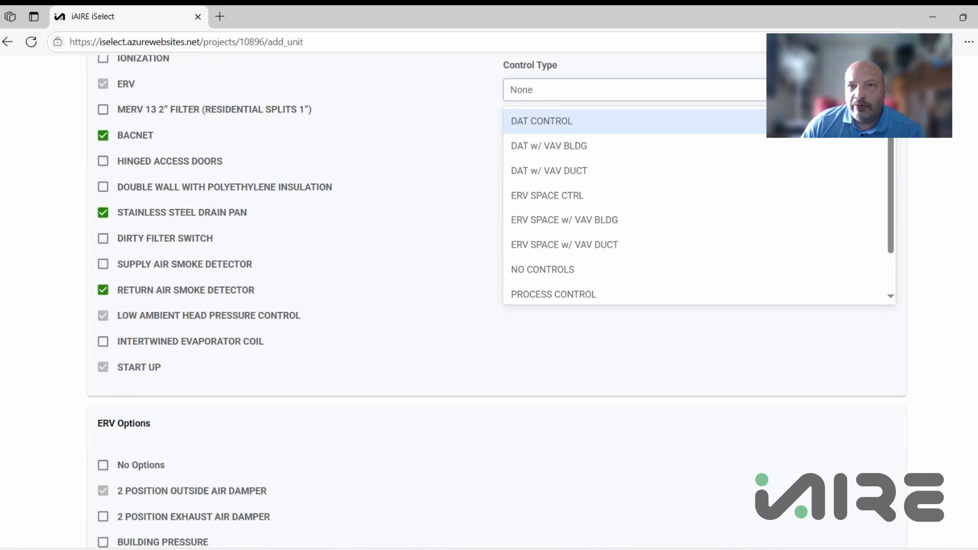
scroll(766, 121, "up", 1)
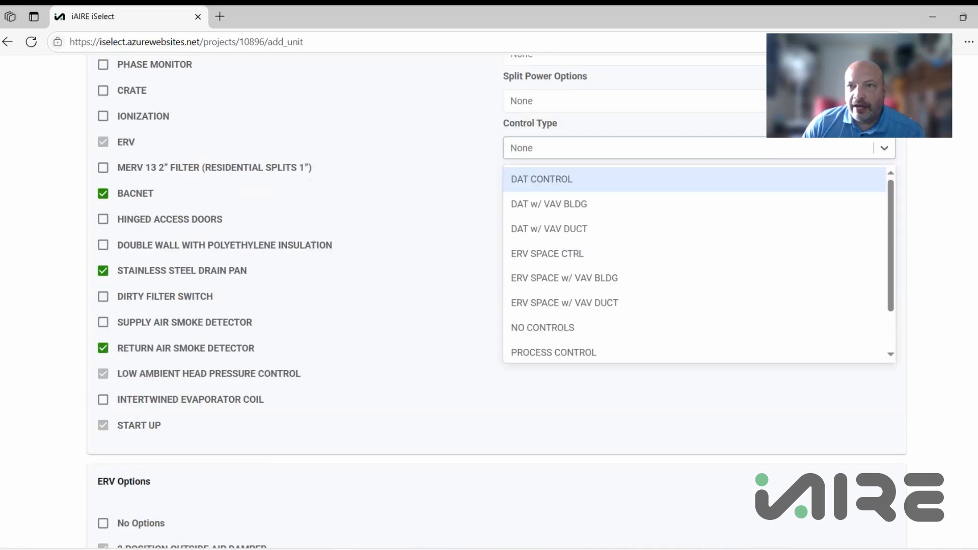
scroll(765, 121, "down", 1)
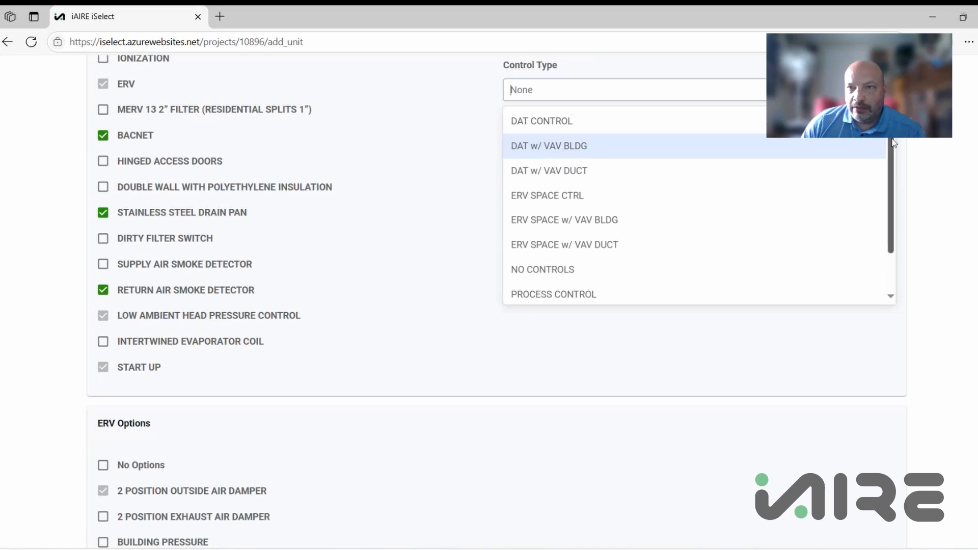
mouse_move(891, 145)
left_mouse_down()
mouse_move(890, 186)
mouse_move(889, 146)
left_mouse_up()
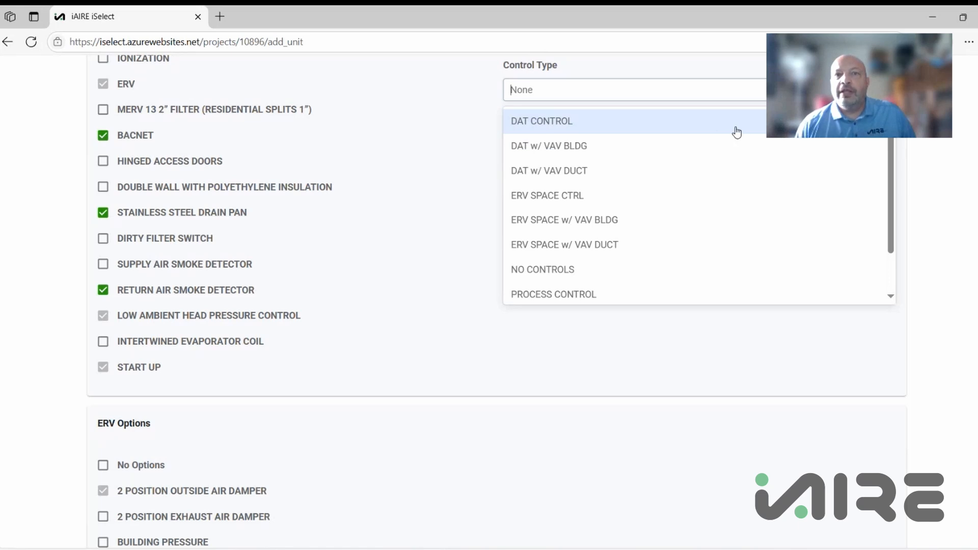
scroll(724, 130, "down", 2)
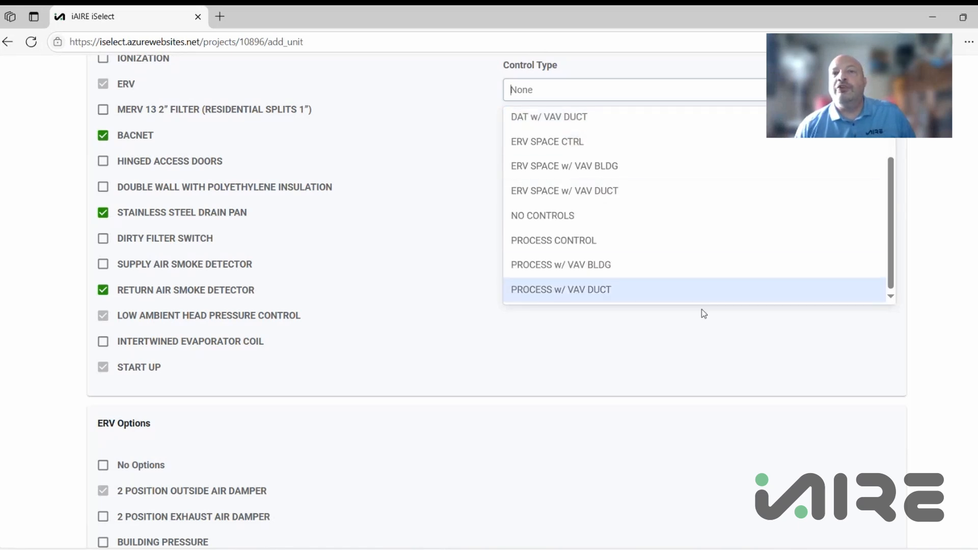
scroll(722, 160, "up", 2)
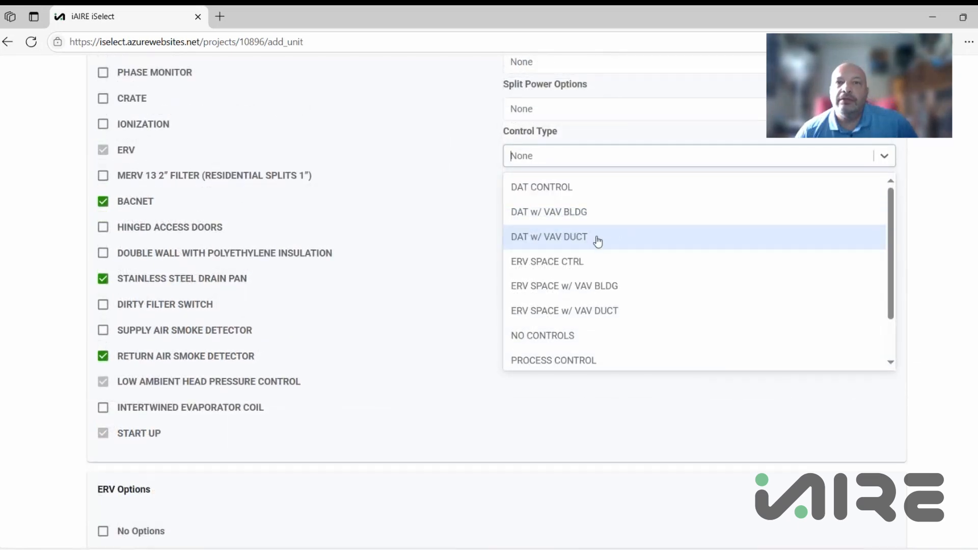
left_click(569, 238)
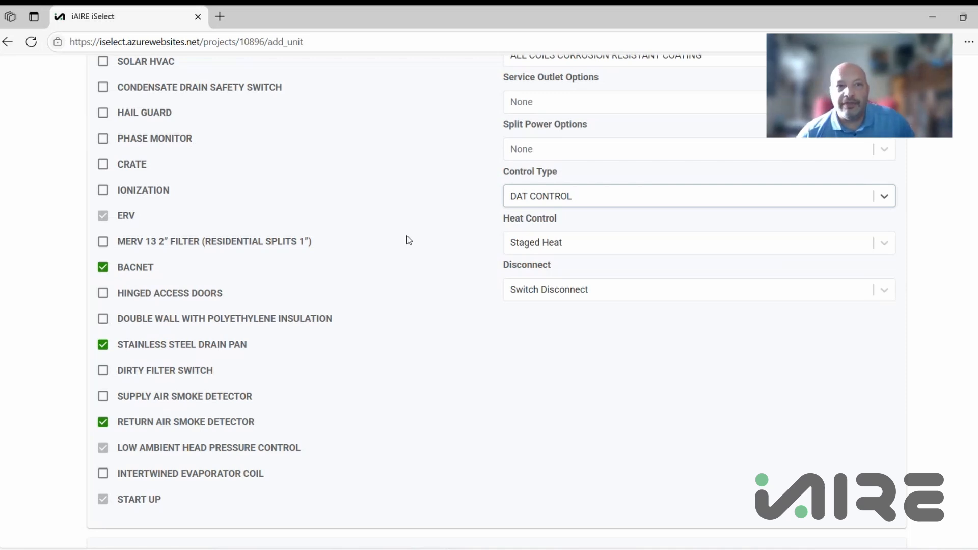
- Review the ERV options and add the outside air blower
scroll(406, 236, "down", 7)
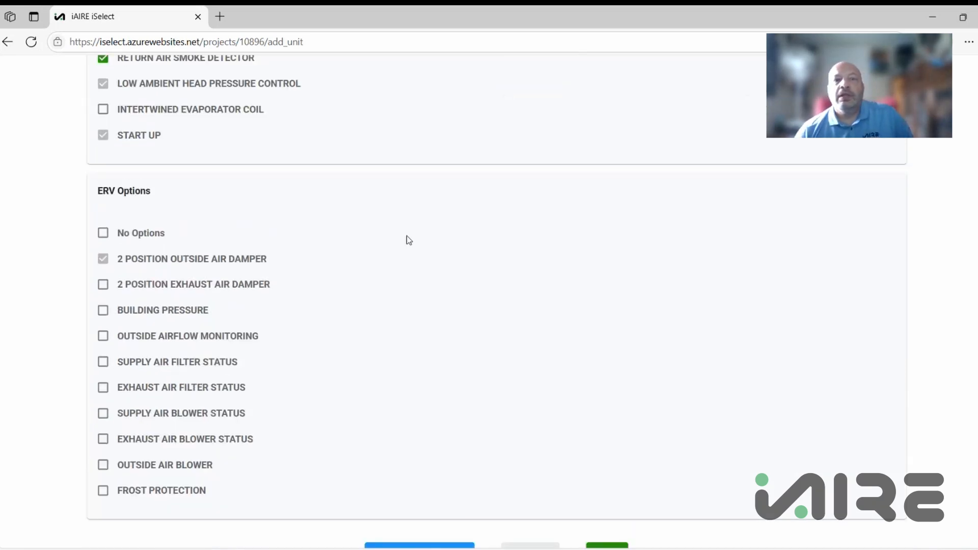
scroll(409, 240, "down", 1)
scroll(409, 240, "up", 8)
scroll(409, 240, "down", 8)
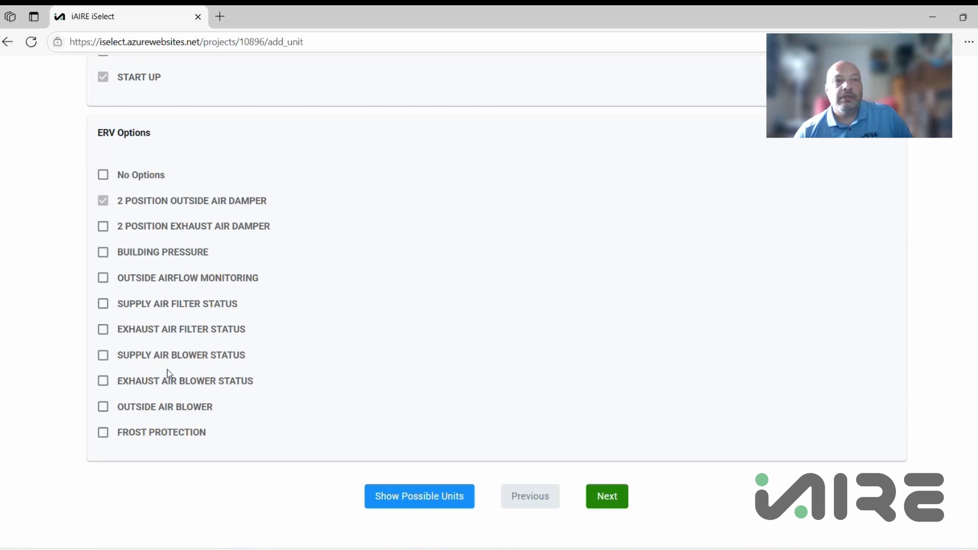
left_click(104, 407)
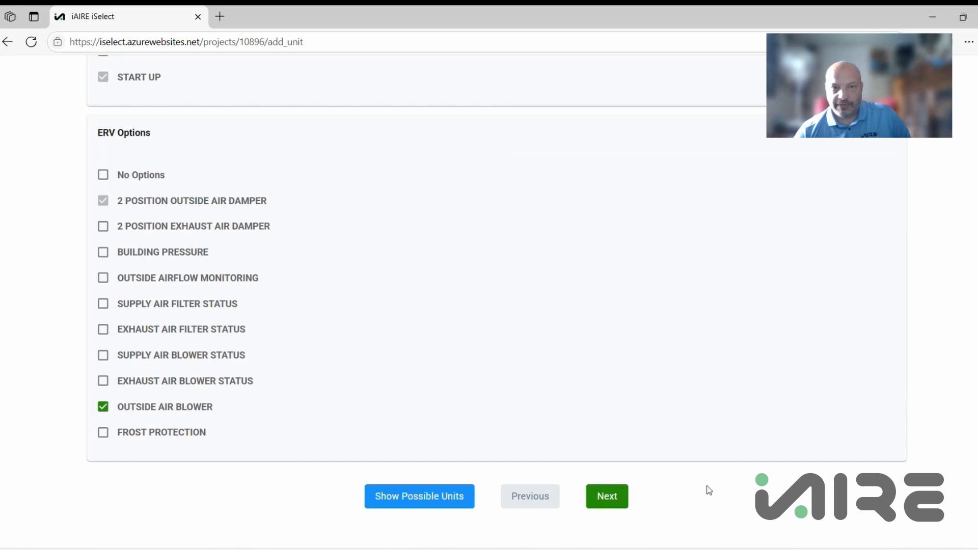
- Configure the fan with HORIZONTAL SUPPLY/HORIZONTAL RETURN airflow and a Medium Static Fan minimum, and list the possible units
left_click(607, 499)
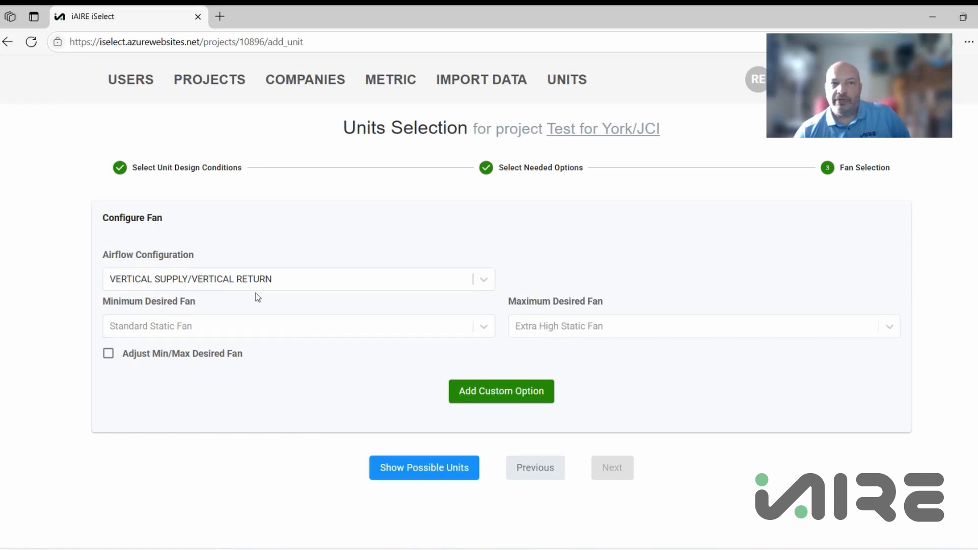
left_click(483, 281)
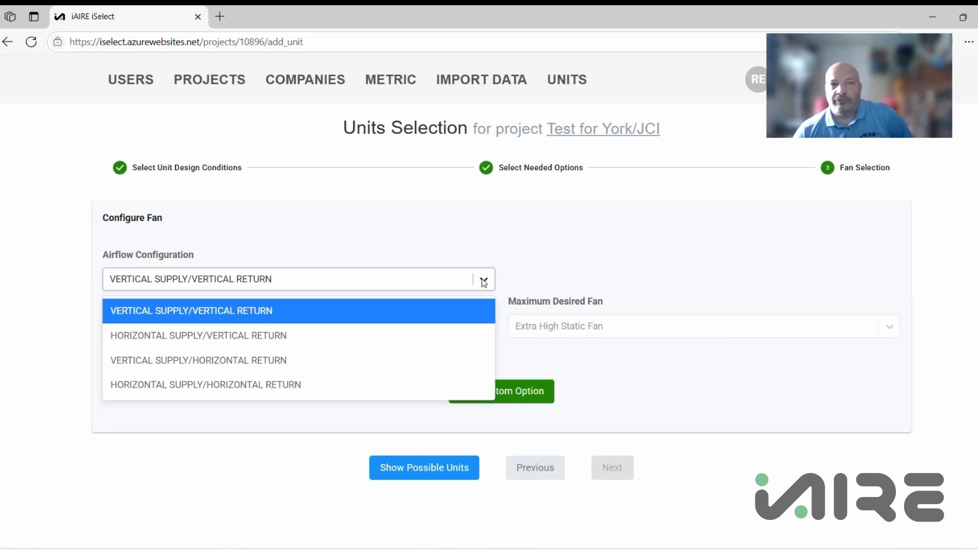
left_click(483, 282)
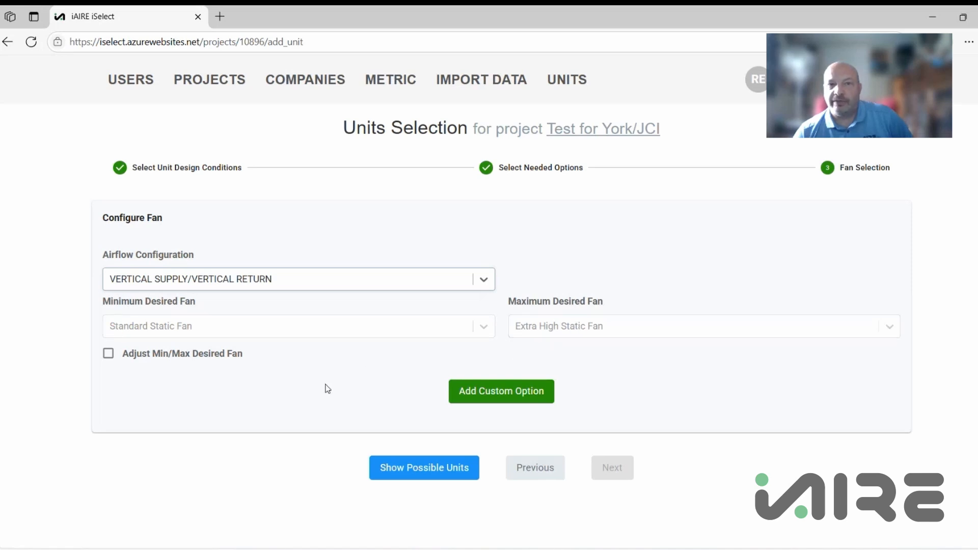
left_click(426, 472)
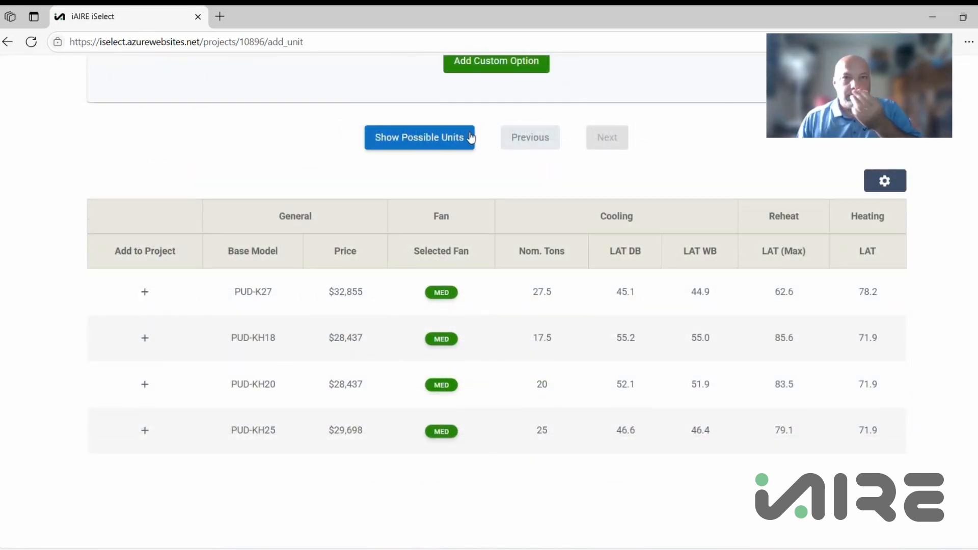
scroll(484, 140, "down", 1)
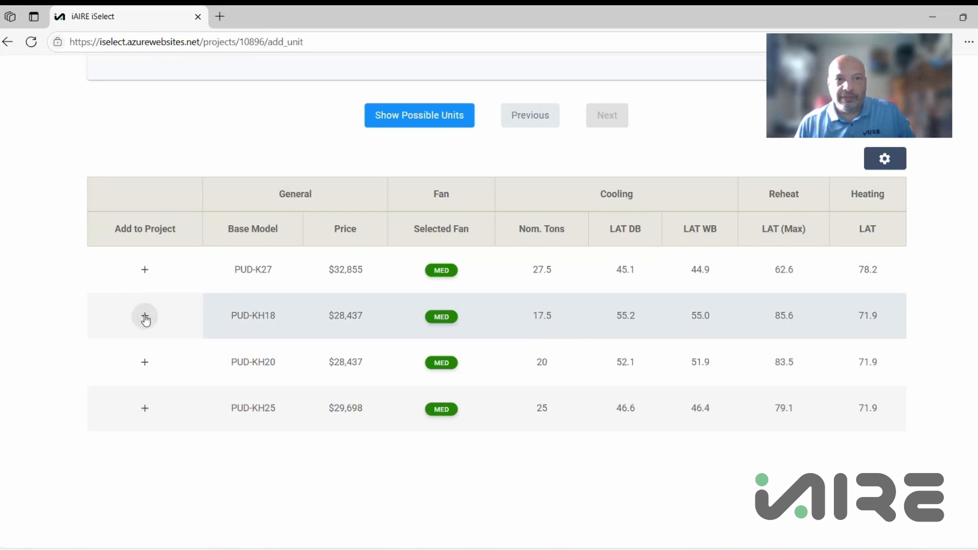
- Add the PUD-KH18 unit to the project with the unit tag RTU-1
left_click(146, 318)
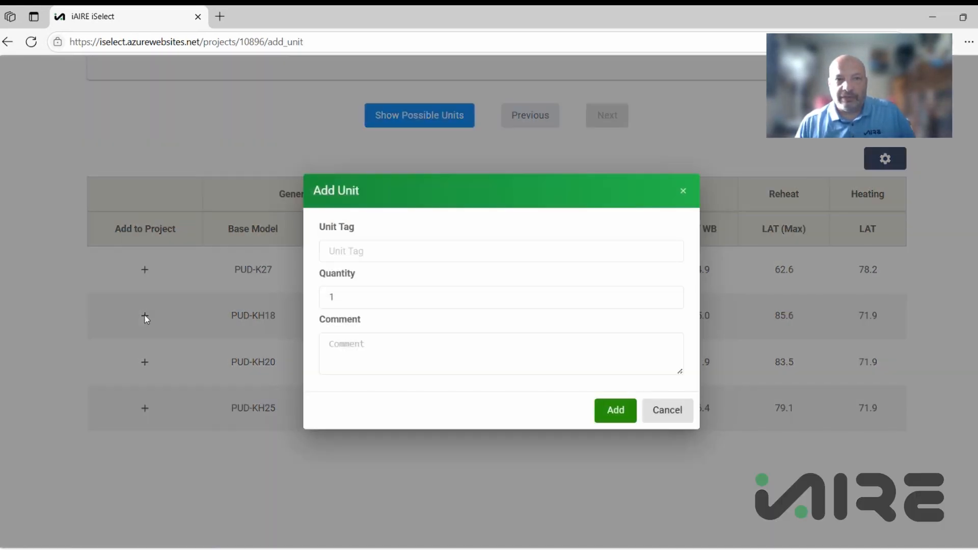
left_click(418, 250)
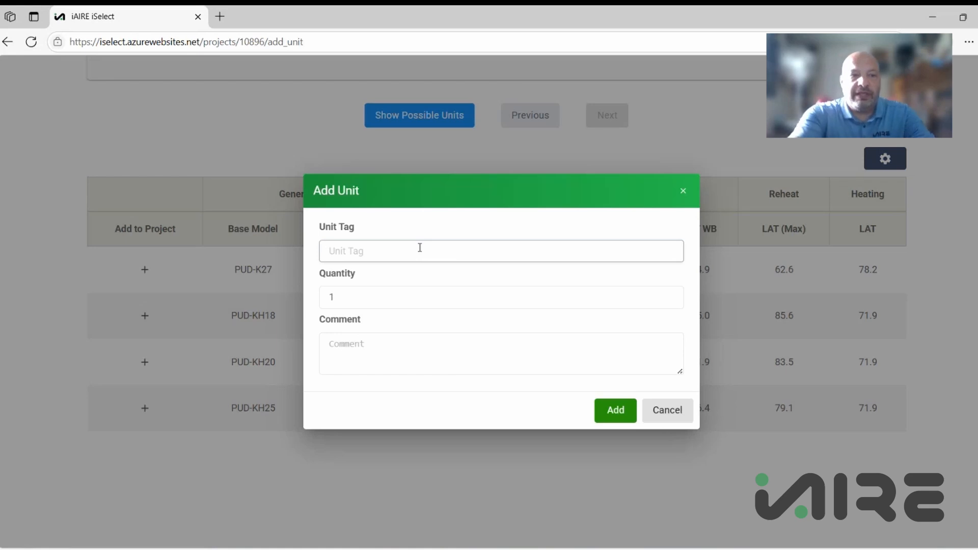
type("RTU")
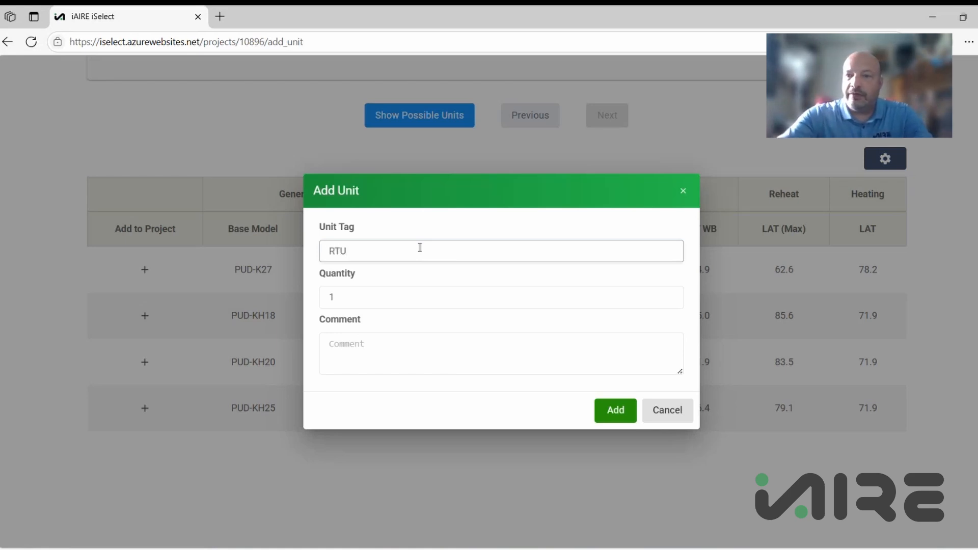
type("-1")
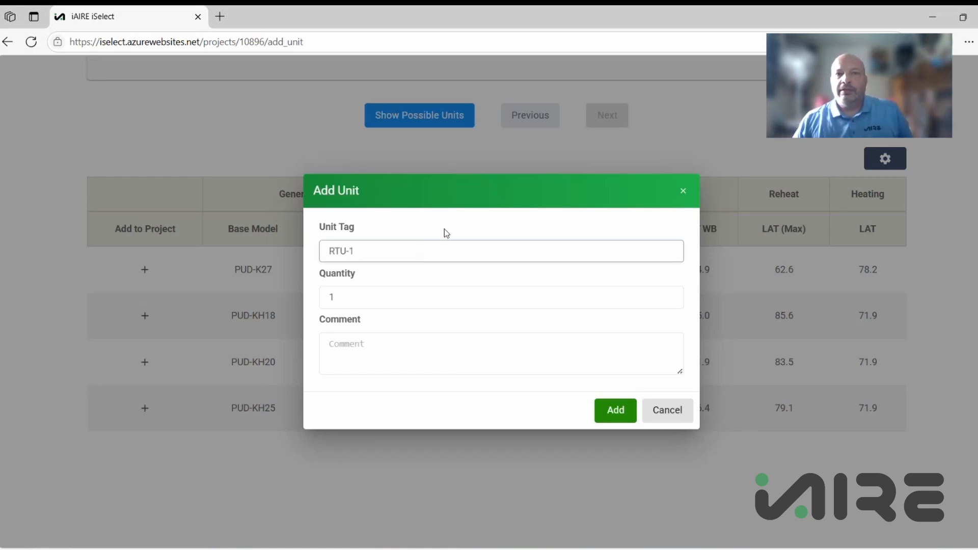
left_click(614, 411)
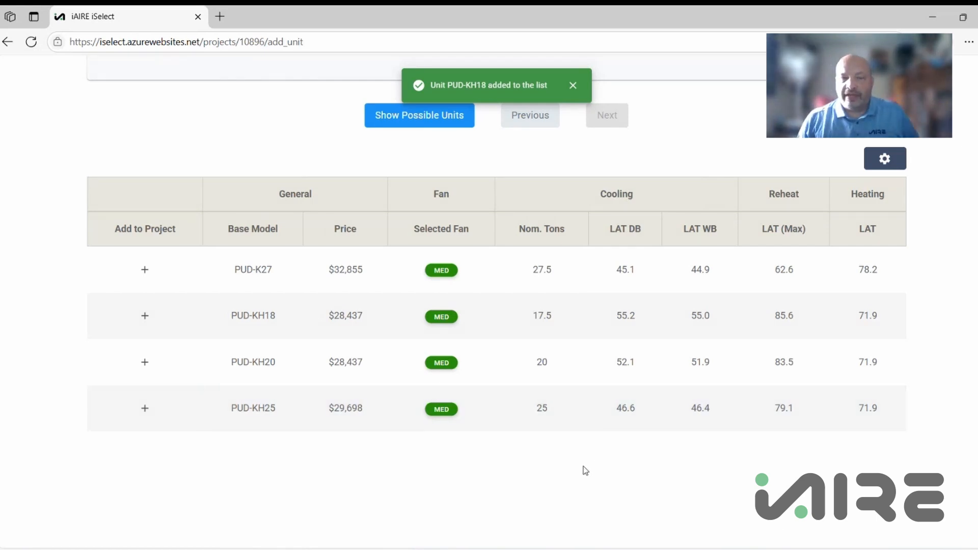
- Return to the Test for York/JCI project and duplicate the PUD-KH18 unit
scroll(552, 479, "up", 7)
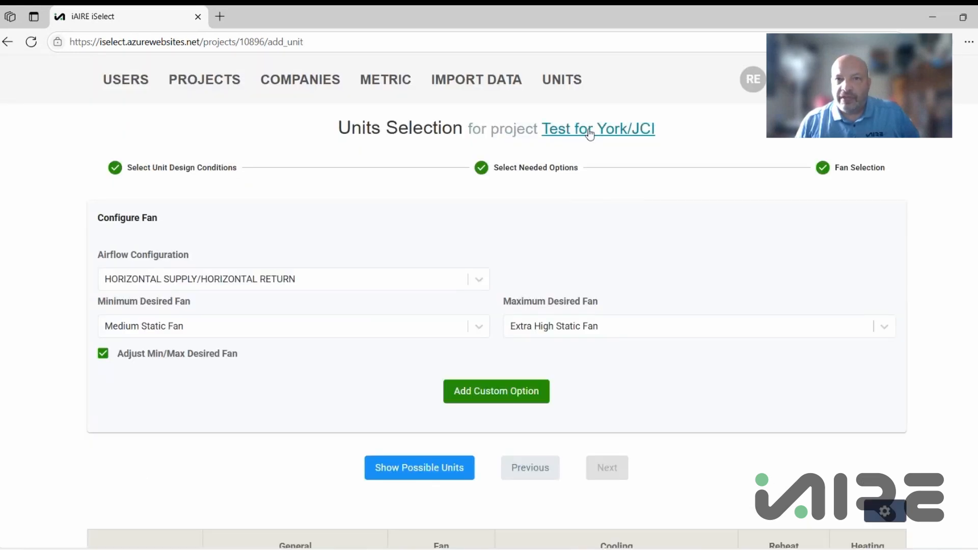
left_click(601, 134)
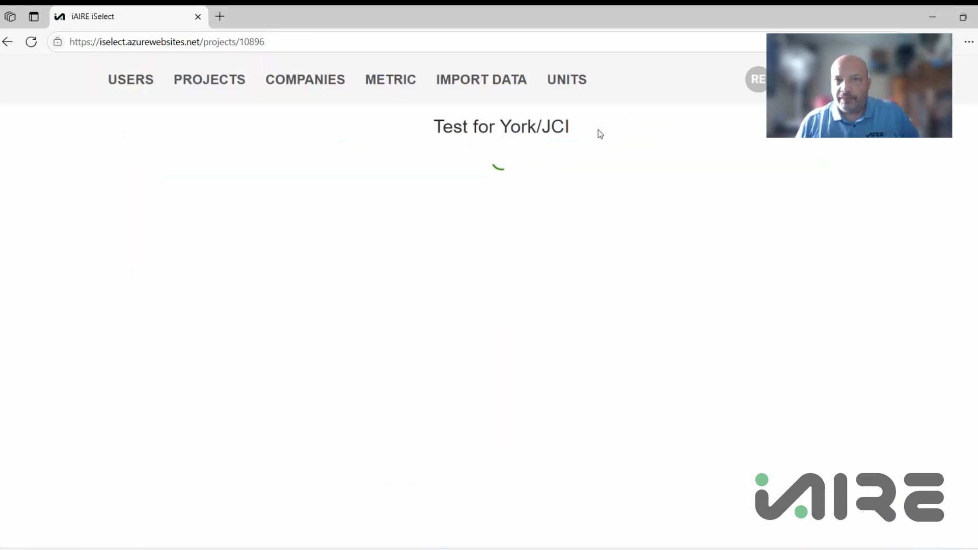
scroll(580, 237, "down", 3)
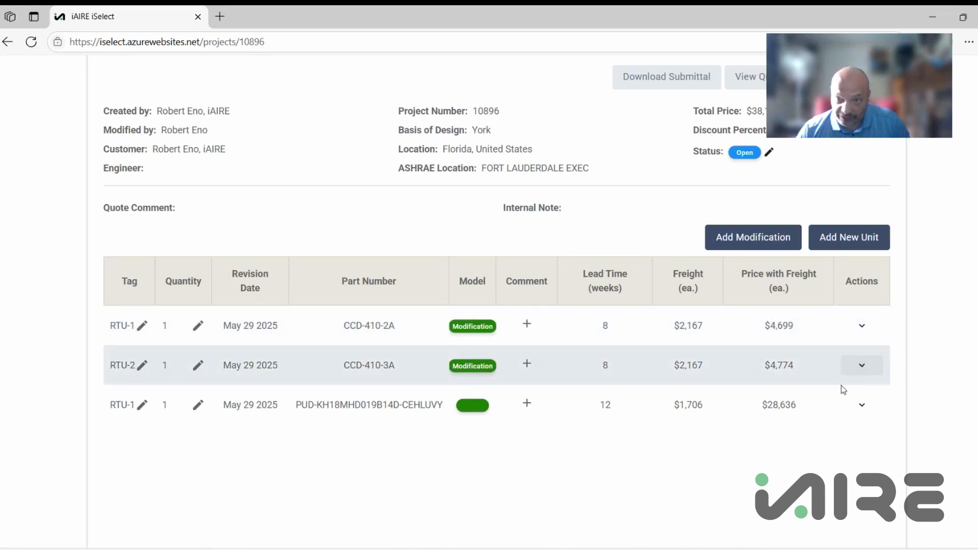
left_click(855, 409)
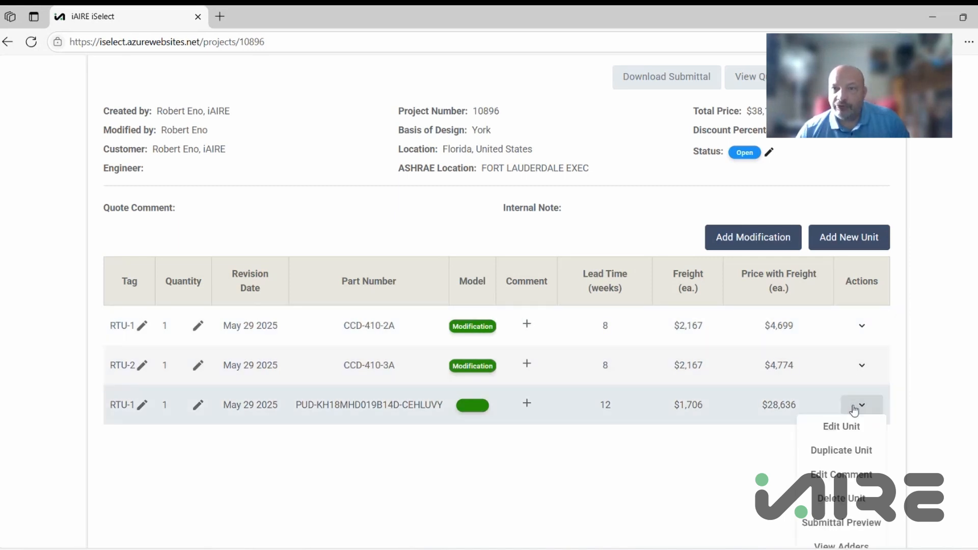
left_click(841, 451)
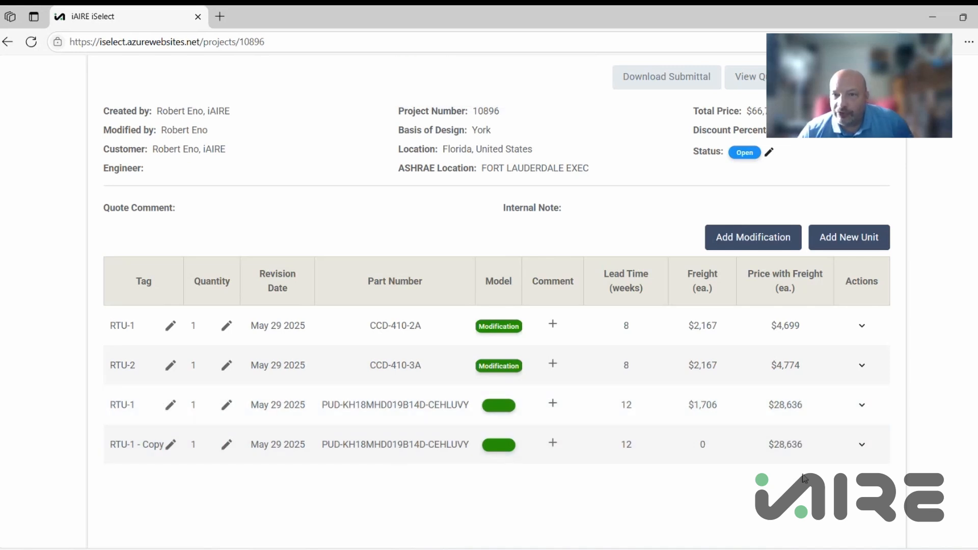
- Open the RTU-1 - Copy unit for editing and review its design conditions
left_click(853, 451)
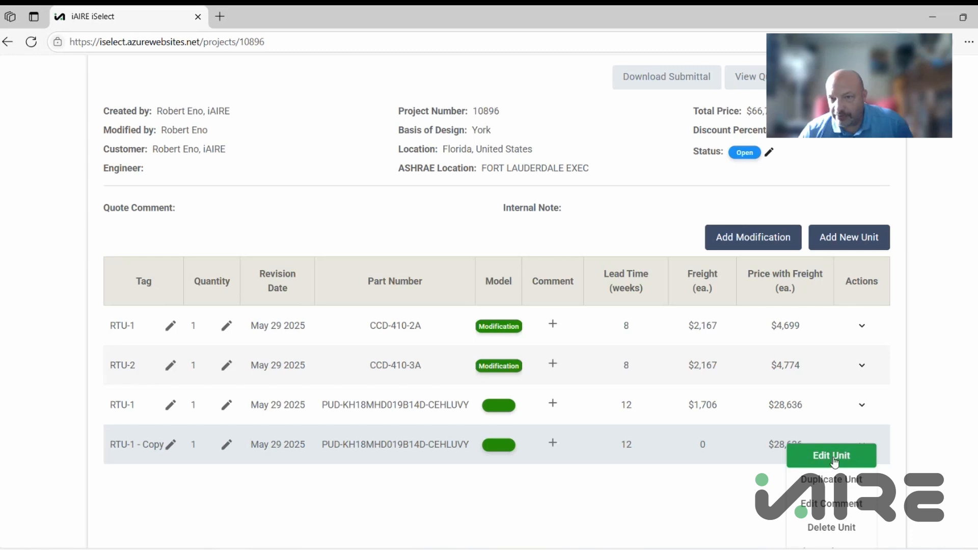
left_click(832, 462)
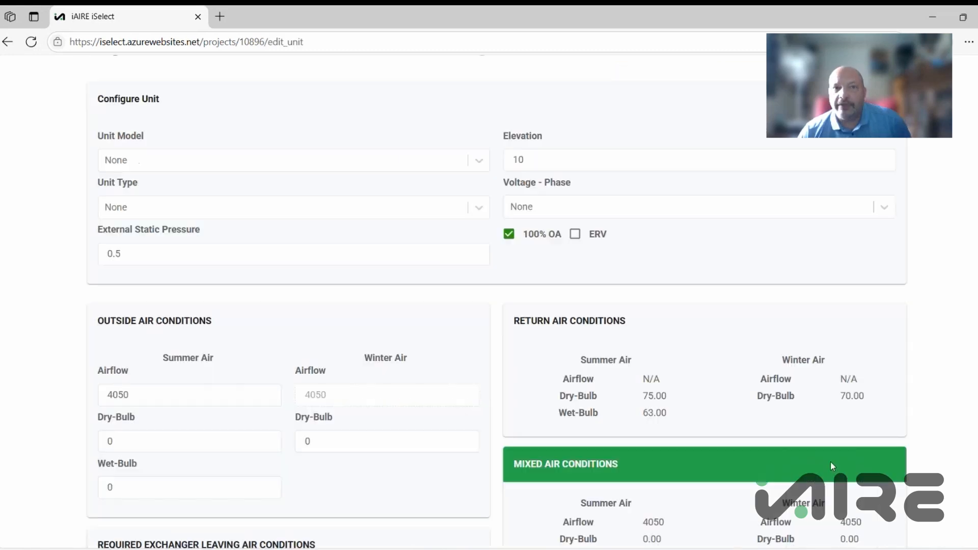
scroll(499, 342, "down", 1)
scroll(499, 342, "down", 5)
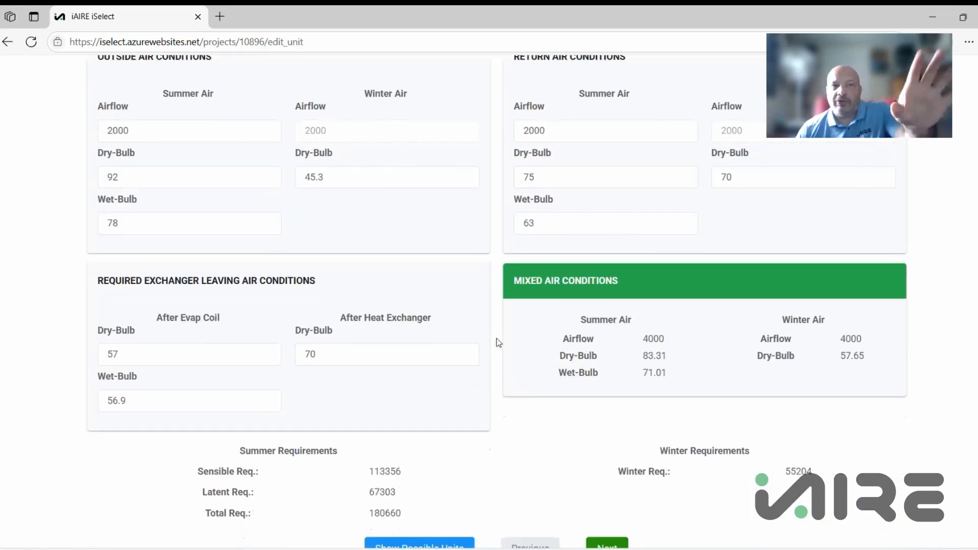
scroll(487, 386, "up", 8)
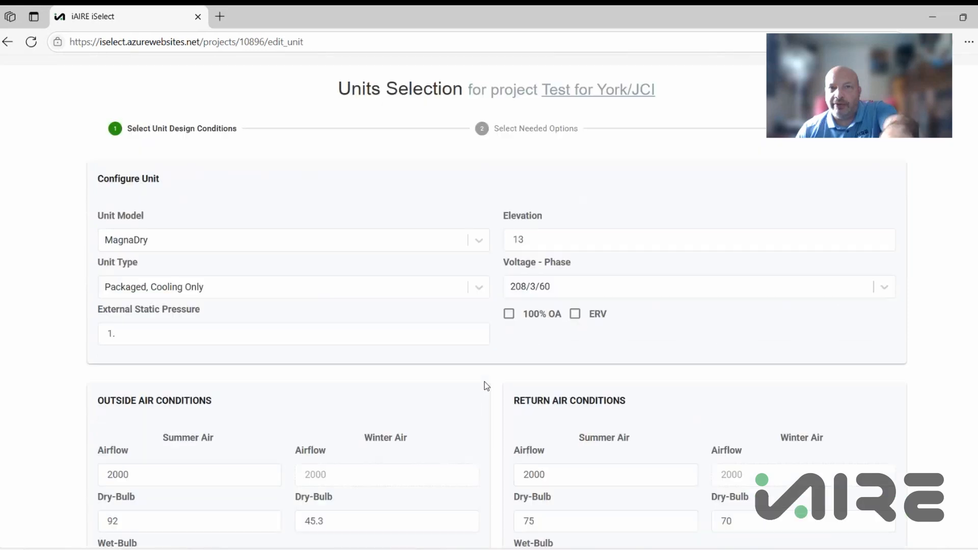
scroll(486, 386, "down", 8)
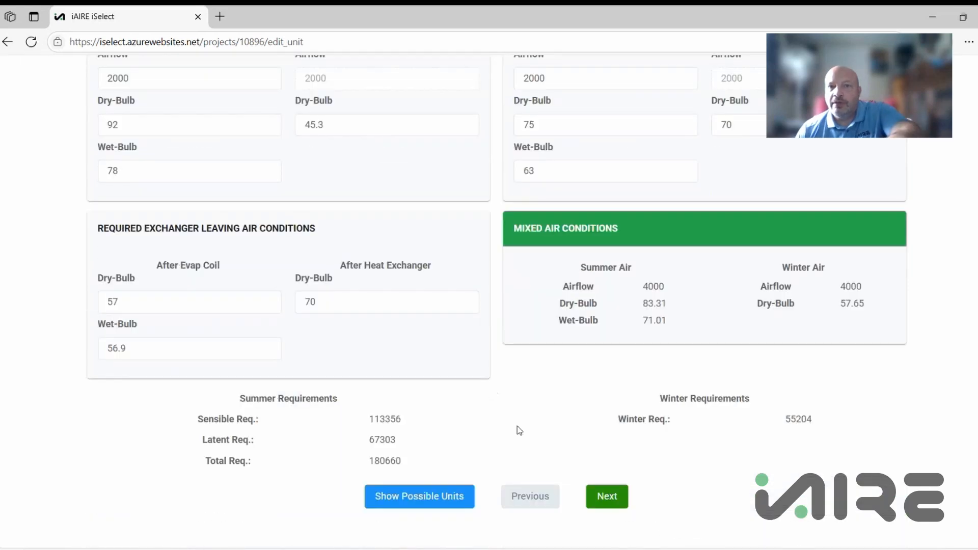
- Remove BACNET and STAINLESS STEEL DRAIN PAN from the copied unit's options and add HAIL GUARD
left_click(591, 502)
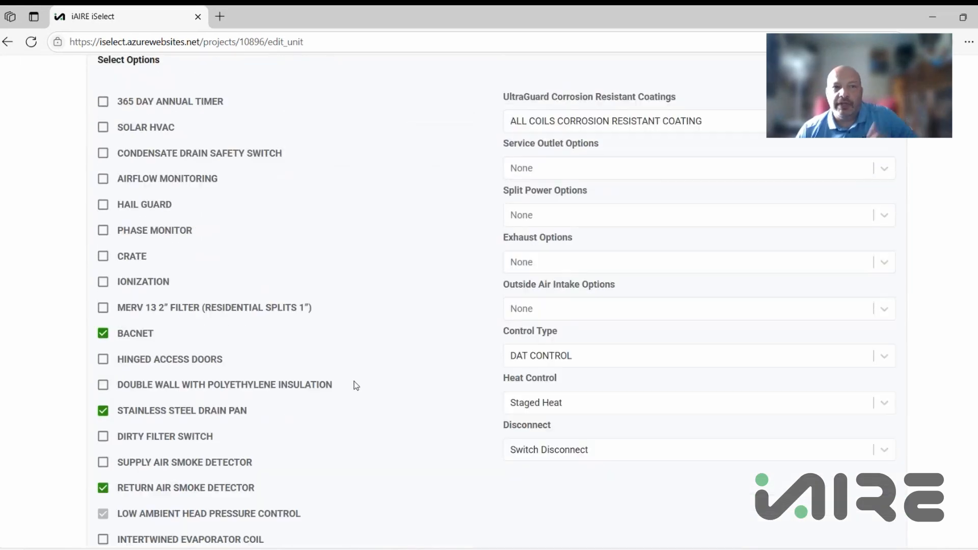
left_click(103, 203)
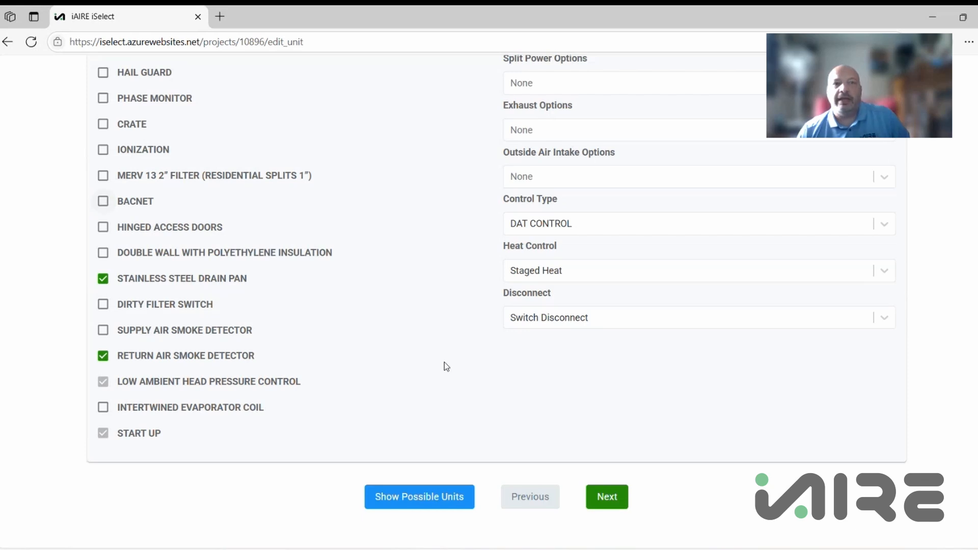
left_click(104, 278)
scroll(378, 356, "up", 1)
scroll(375, 357, "up", 1)
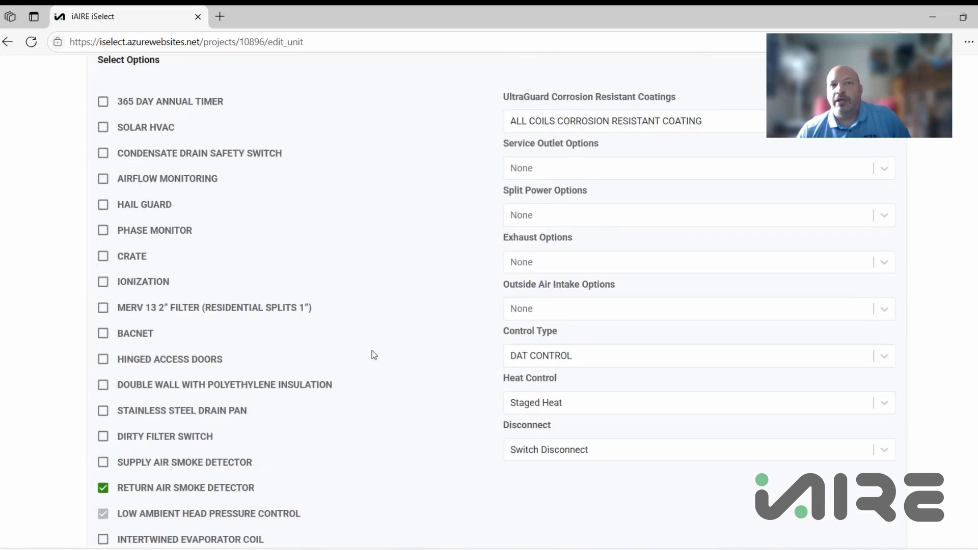
left_click(102, 204)
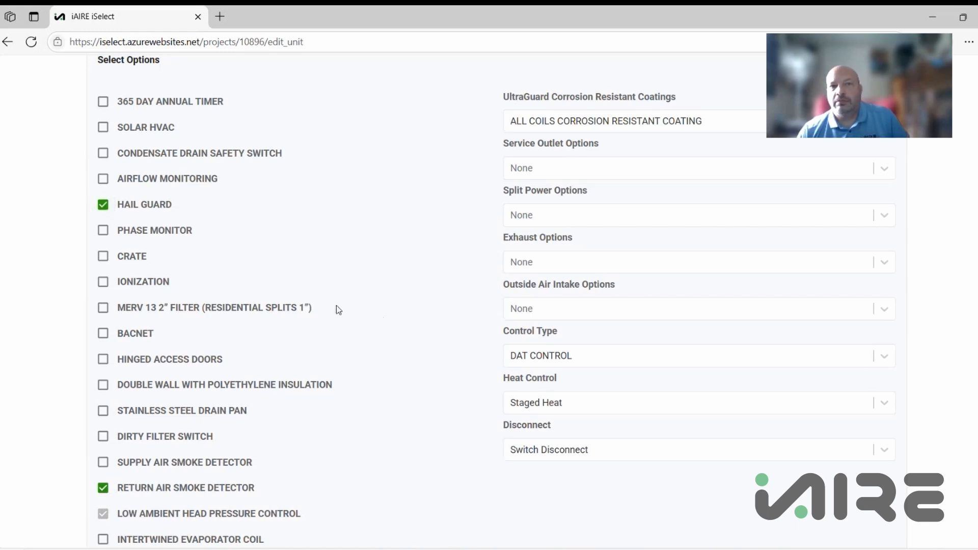
scroll(394, 312, "down", 2)
- Set the copied unit's airflow to VERTICAL SUPPLY/VERTICAL RETURN, list the possible units and update it to PUD-KV18
left_click(605, 503)
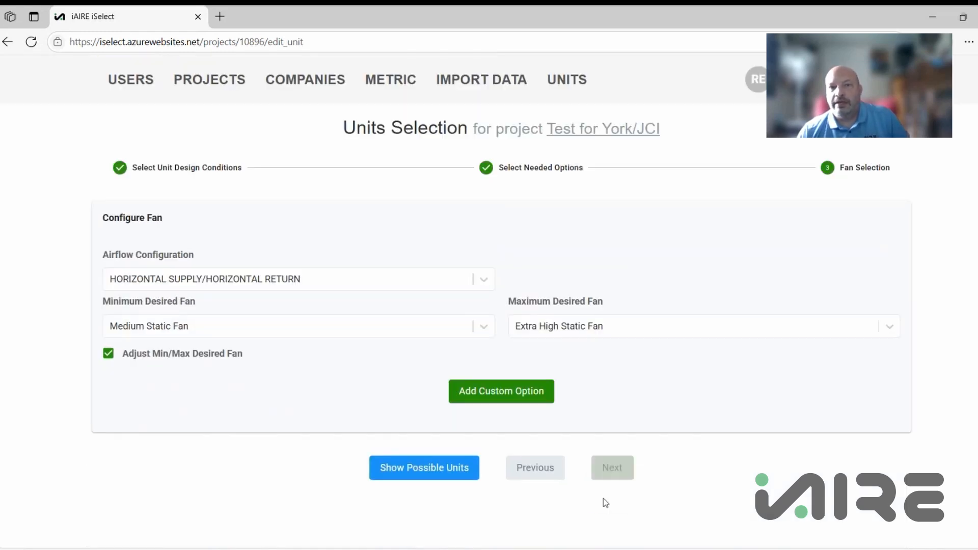
left_click(427, 468)
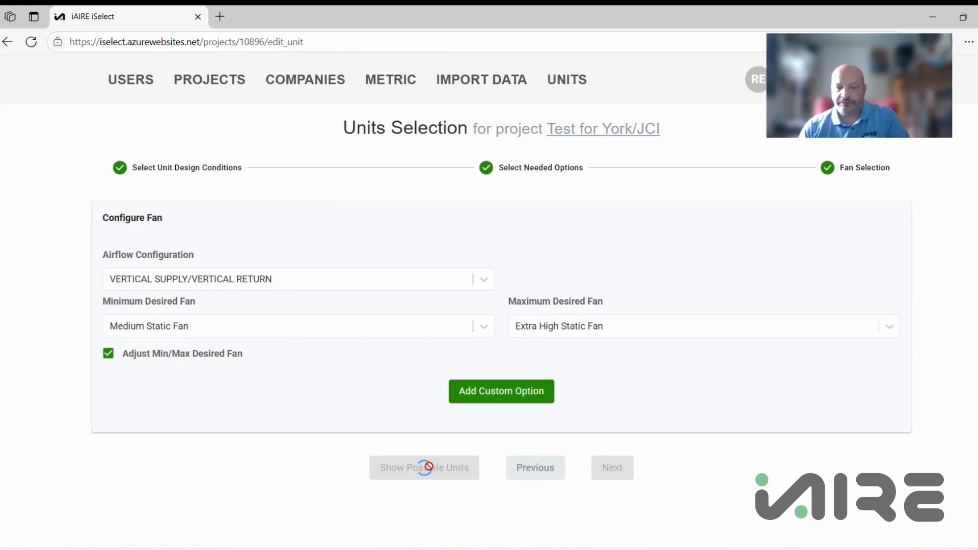
scroll(382, 463, "down", 7)
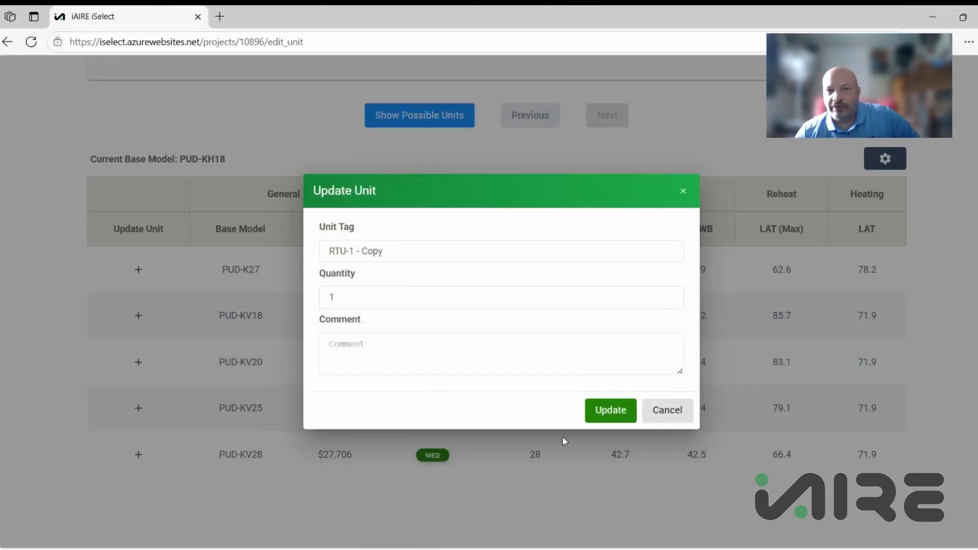
left_click(614, 410)
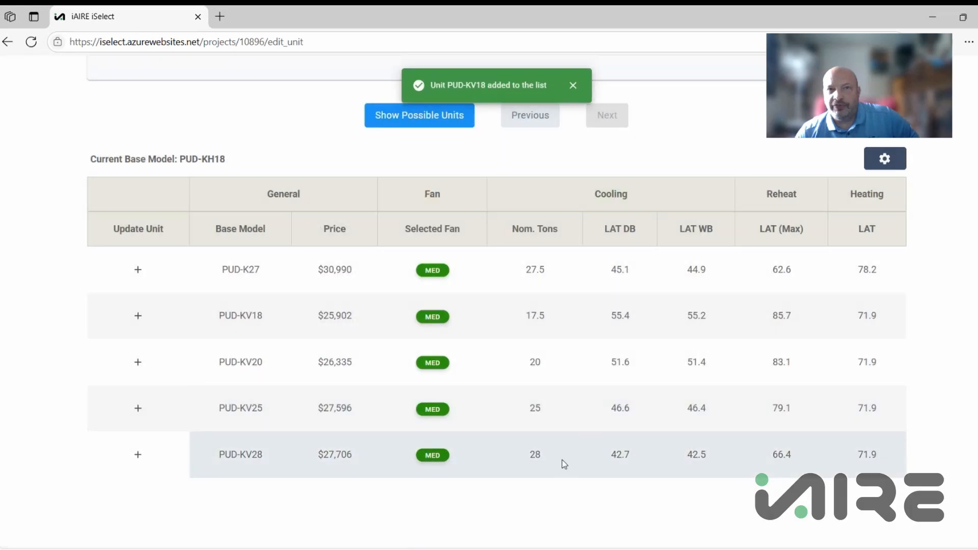
- Return to the project, open its quotation preview and review the unit descriptions, included options, prices and terms
scroll(558, 460, "up", 5)
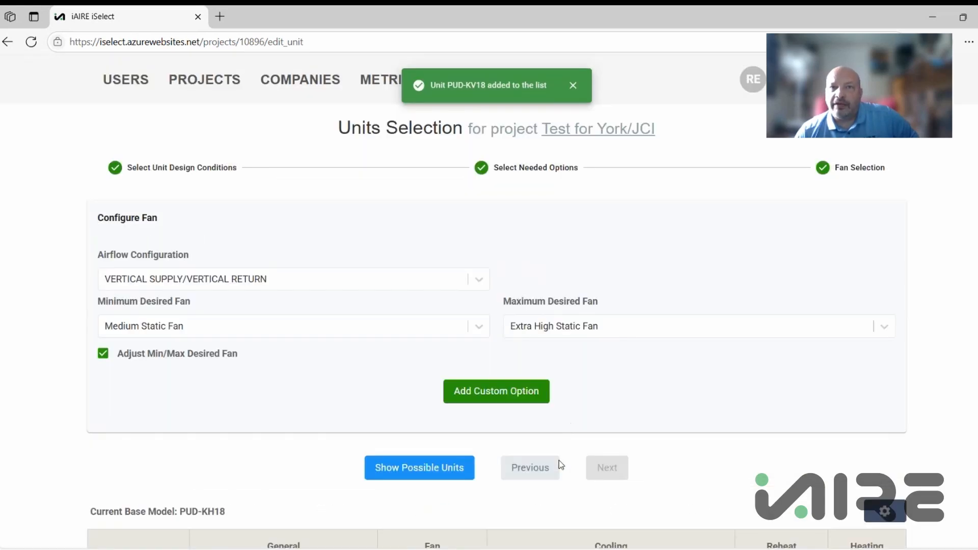
left_click(595, 134)
scroll(504, 347, "down", 3)
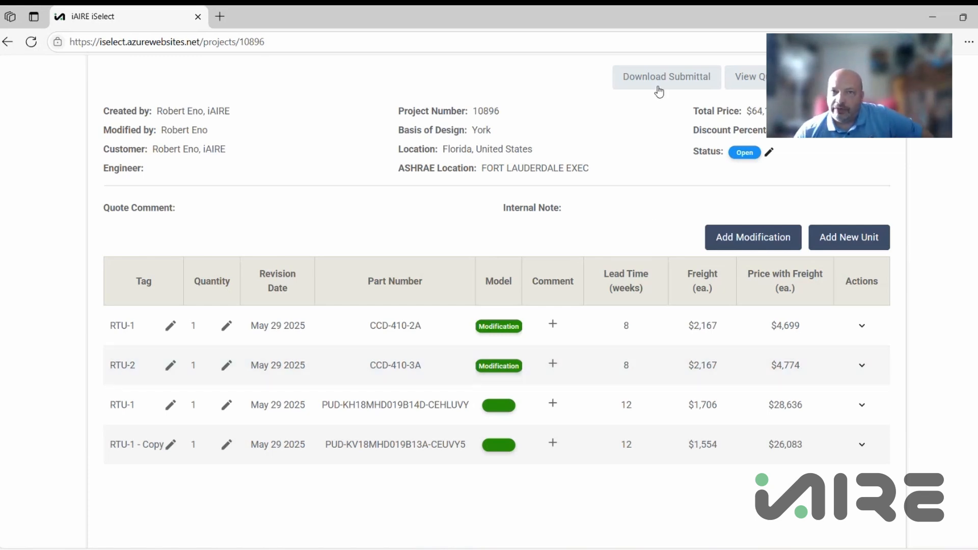
left_click(763, 83)
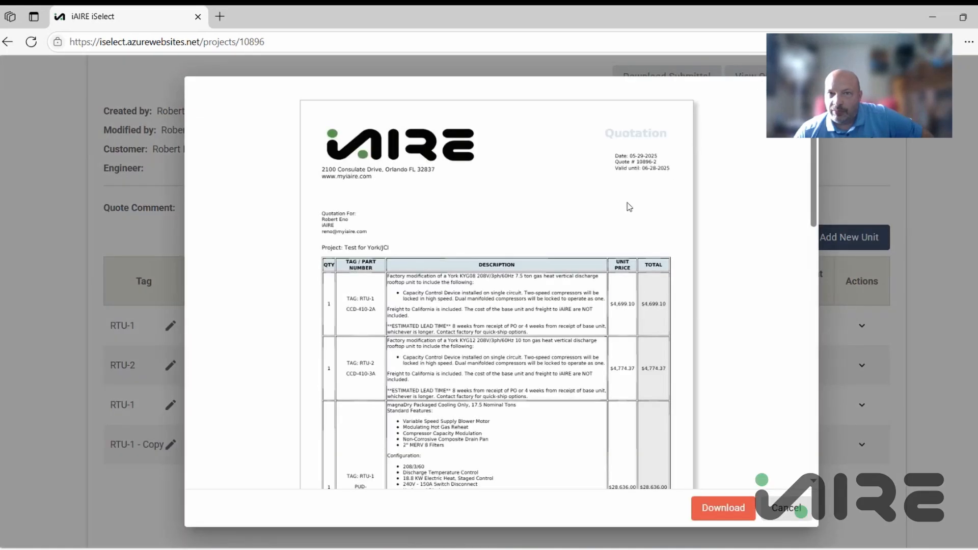
scroll(630, 207, "down", 5)
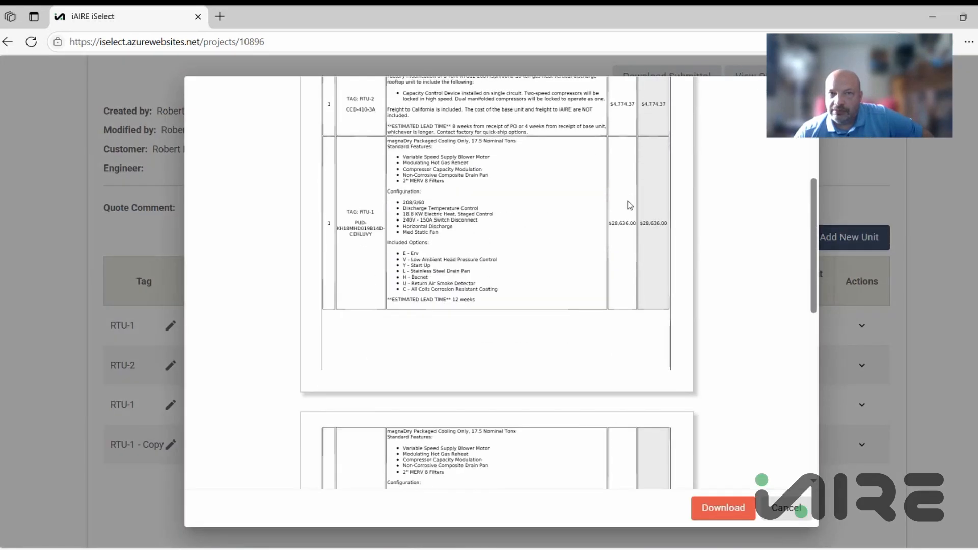
scroll(511, 185, "up", 2)
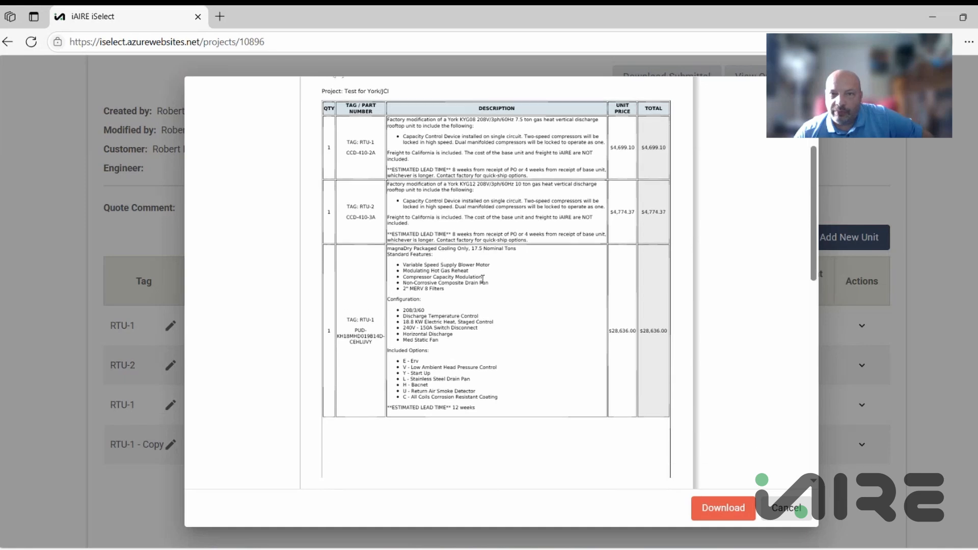
scroll(482, 280, "down", 7)
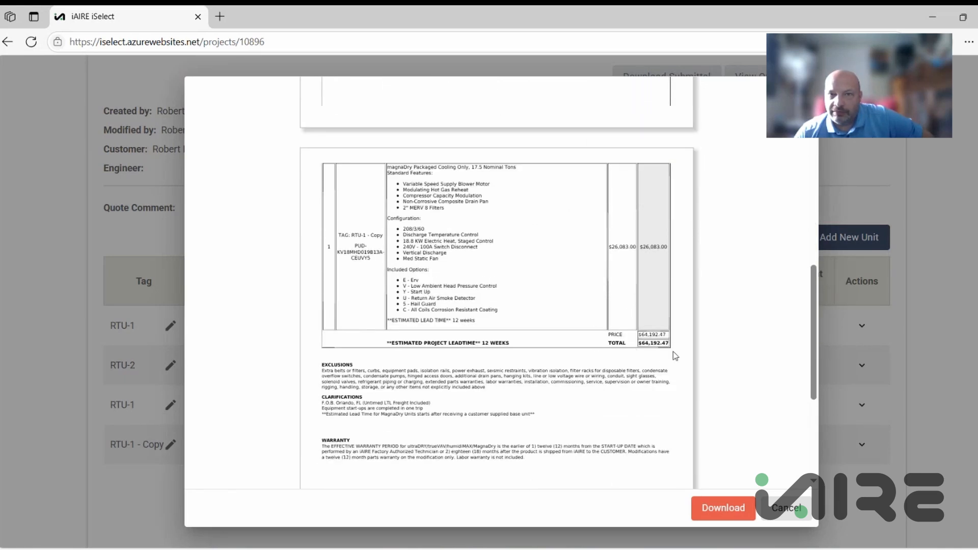
scroll(546, 328, "up", 8)
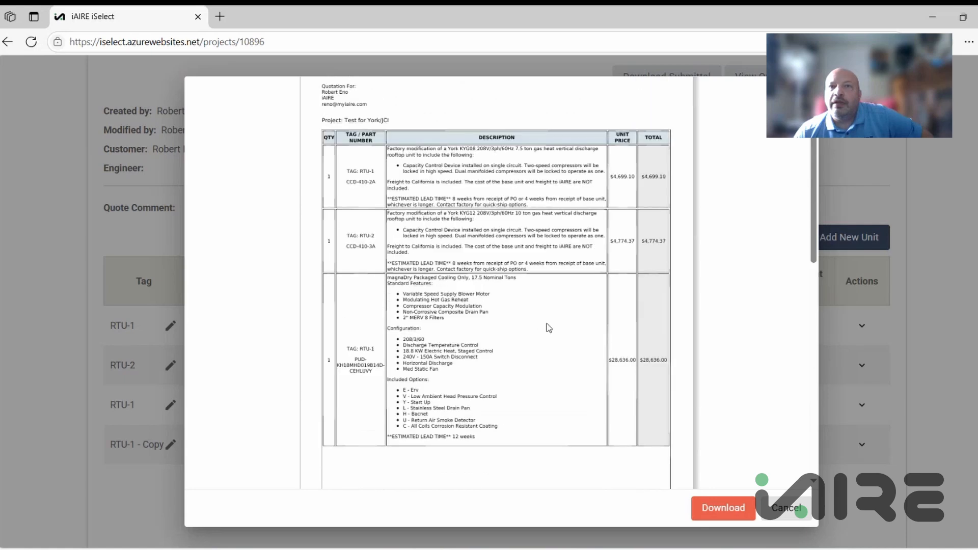
- Close the quotation preview and open the RTU-1 unit PUD-KH18MHD019B14D-CEHLUVY for editing, advancing to its needed options
scroll(548, 328, "up", 3)
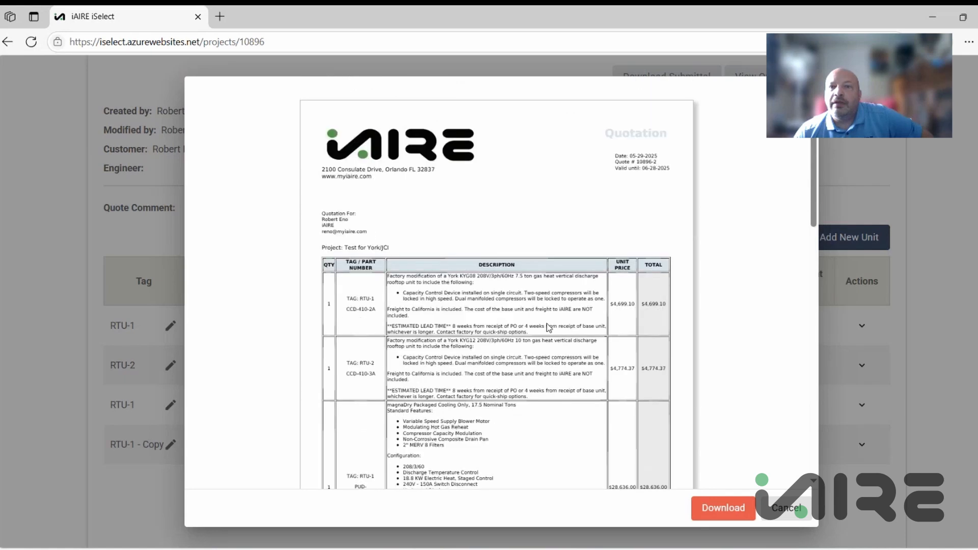
left_click(787, 508)
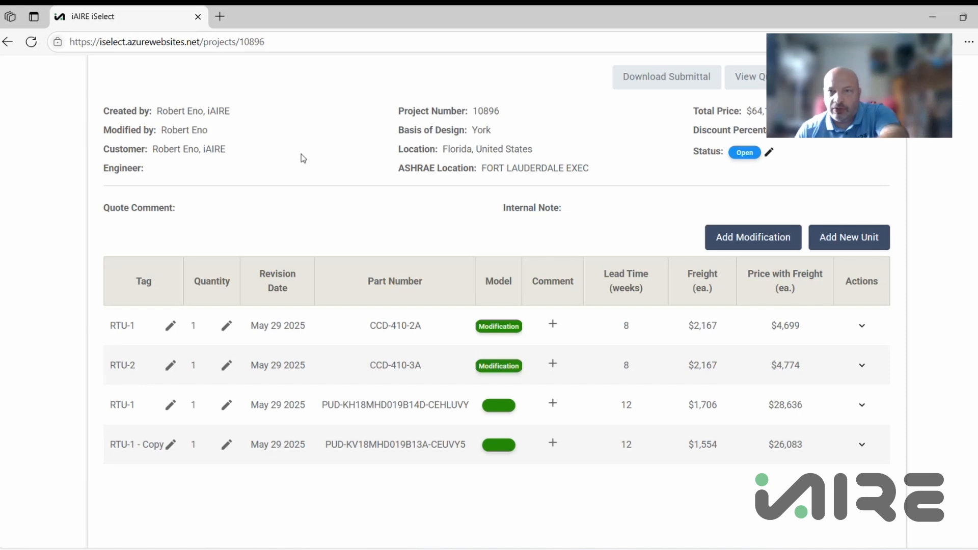
left_click(860, 406)
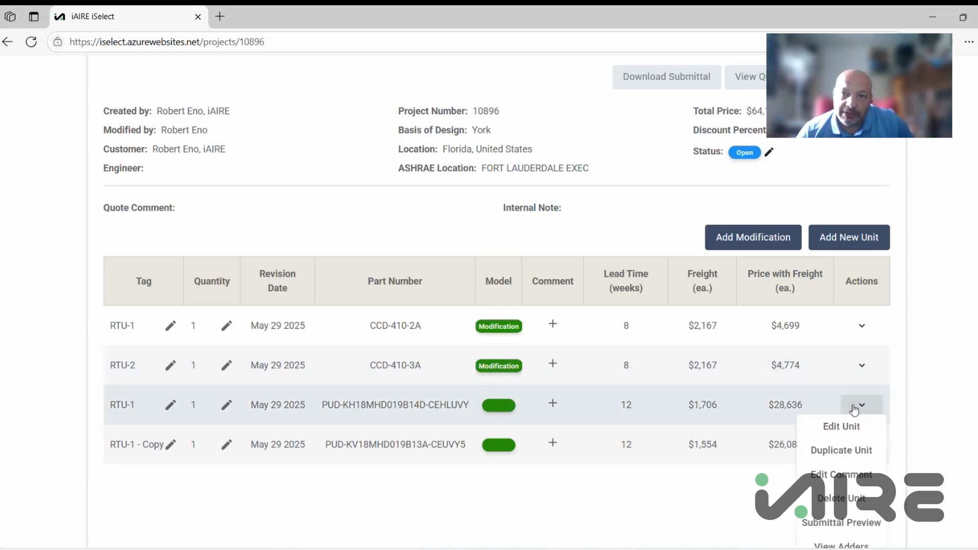
left_click(850, 436)
scroll(590, 455, "down", 6)
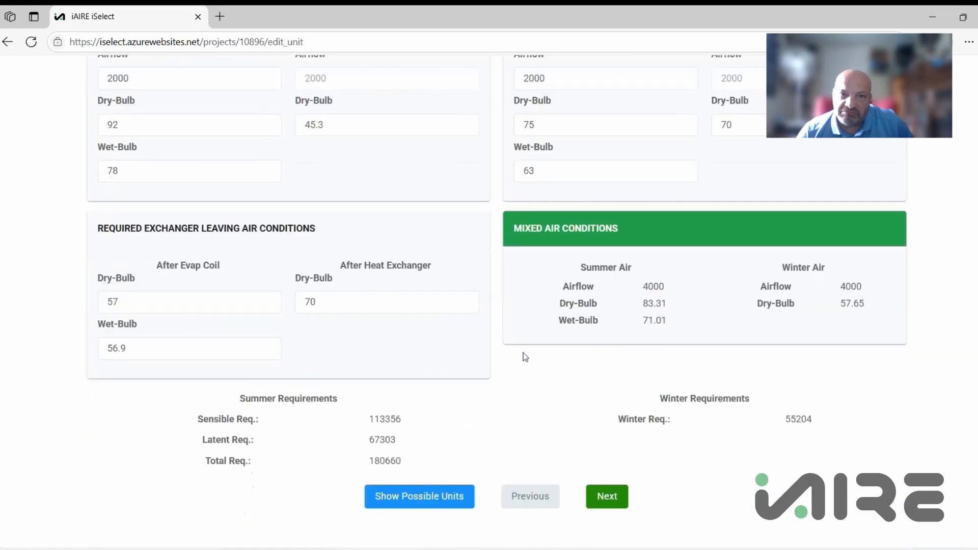
left_click(608, 496)
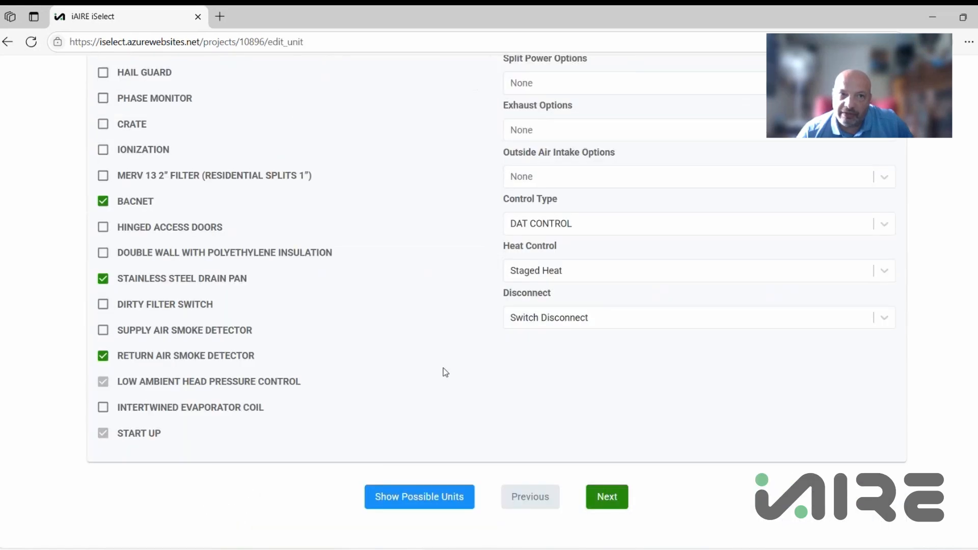
- Review the RTU-1 unit's selectable options and return to the unit list of the Test for York/JCI project
scroll(442, 363, "up", 1)
scroll(443, 363, "up", 3)
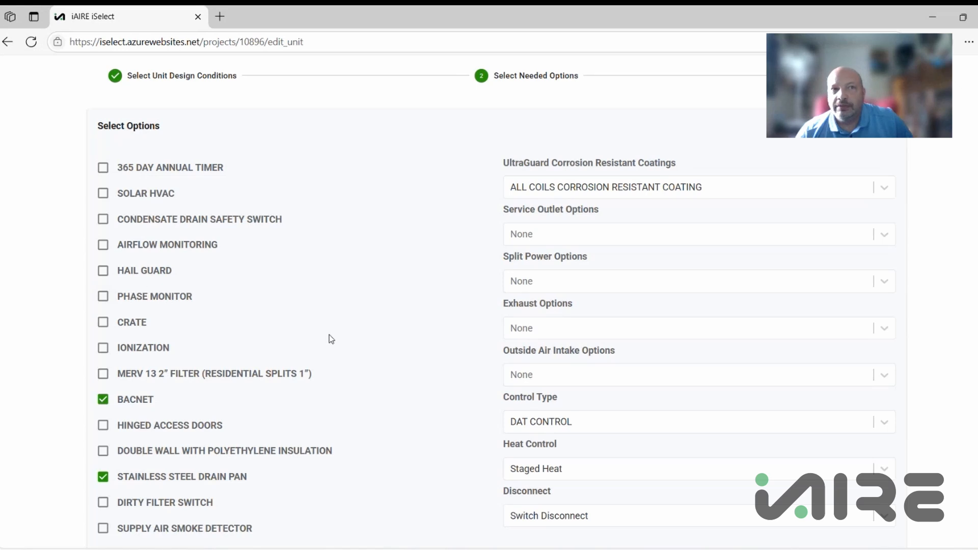
scroll(362, 291, "up", 2)
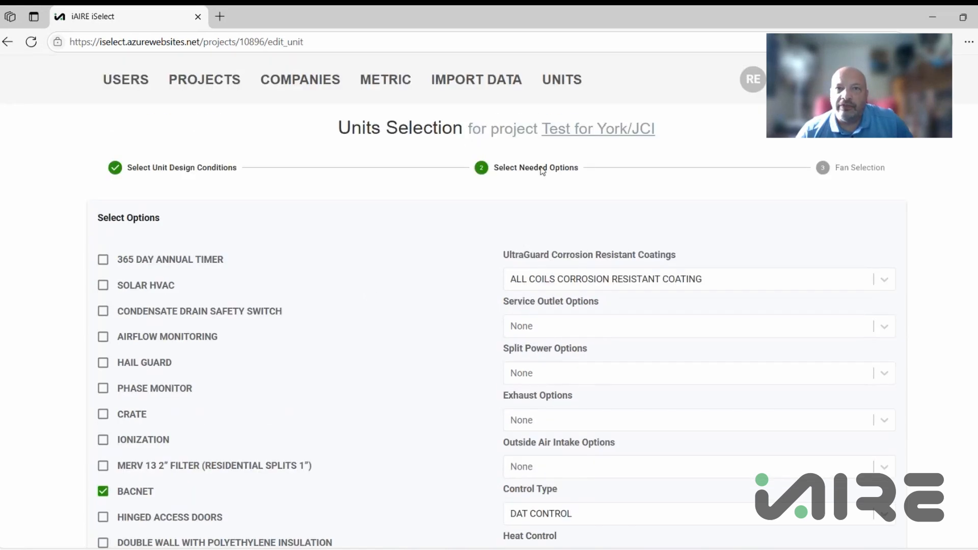
left_click(584, 133)
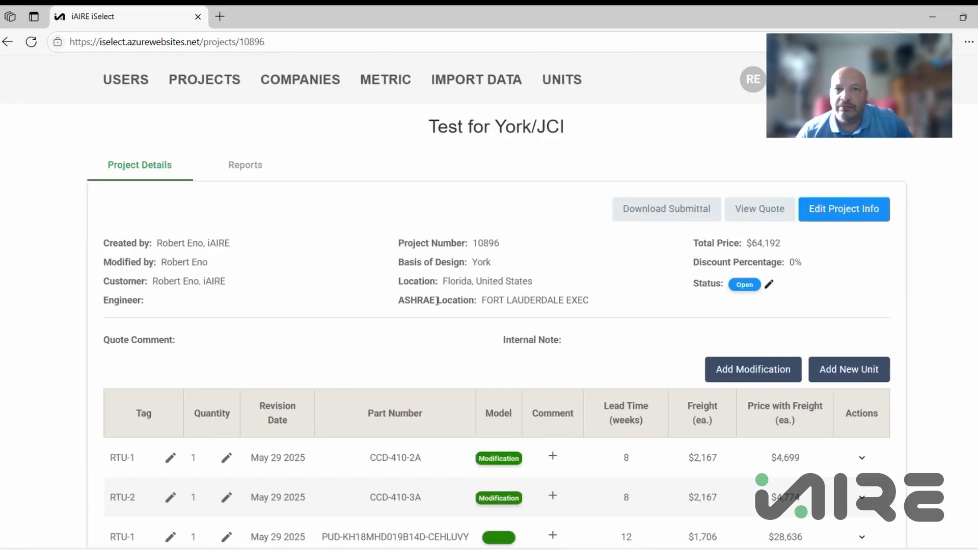
scroll(359, 286, "down", 3)
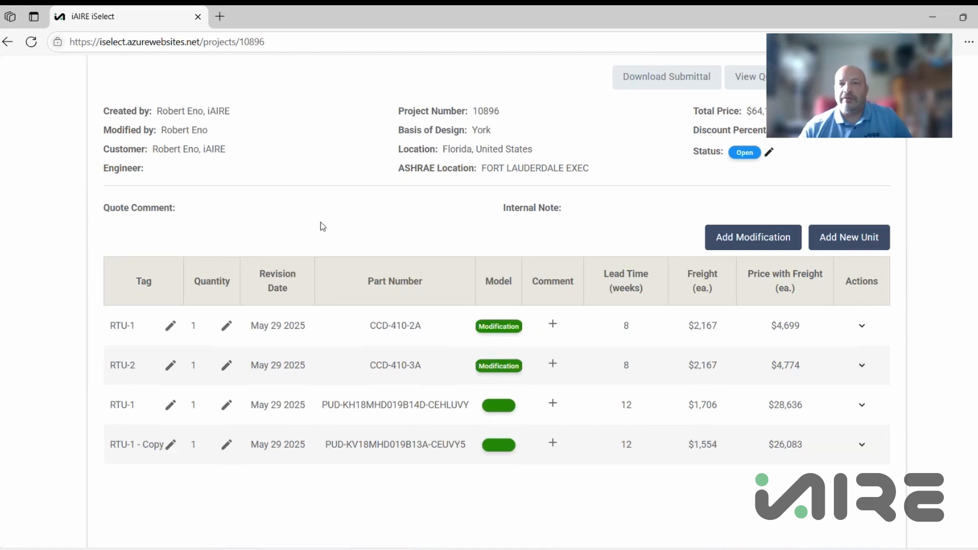